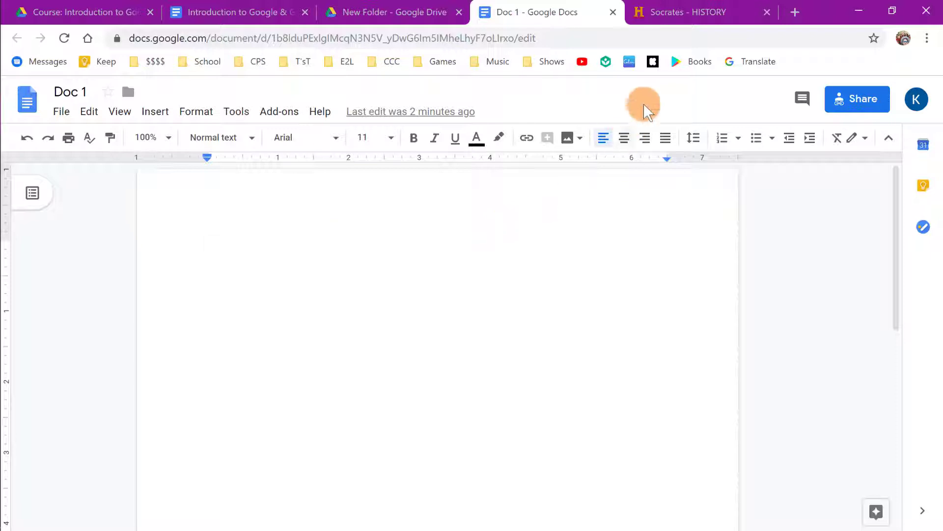
- Copy the Socrates article's text from its opening paragraph through the first Philosophy of Socrates paragraph on History.com, and return to Doc 1
click(739, 12)
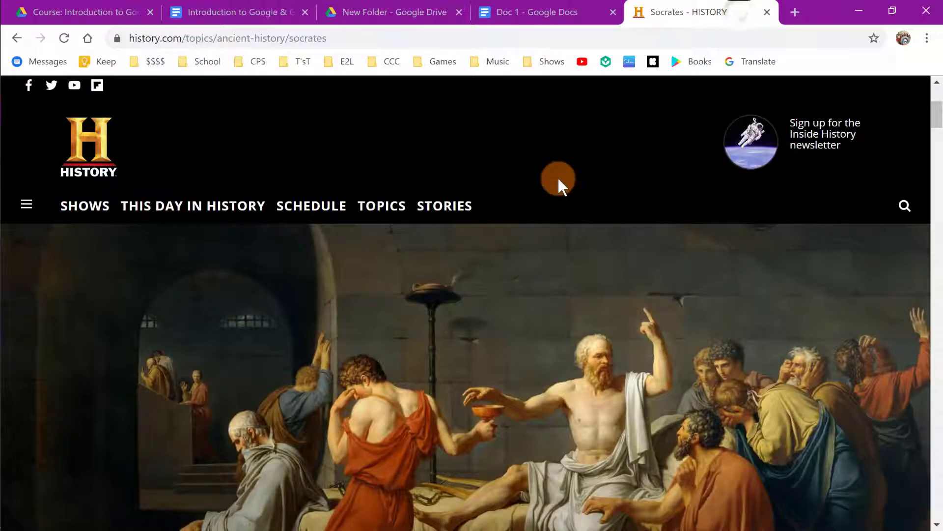
scroll(461, 152, down, 10)
scroll(461, 152, down, 3)
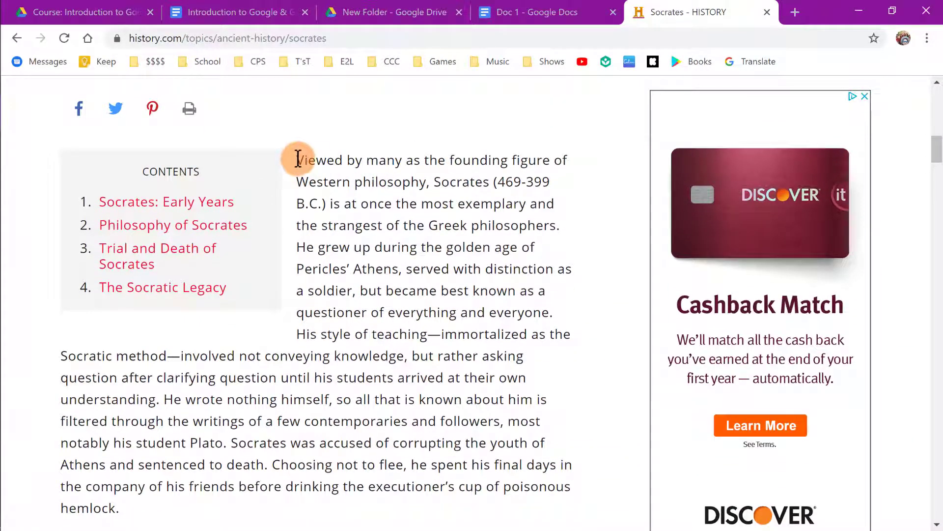
drag(296, 159, 292, 275)
key(ctrl+c)
scroll(343, 249, down, 5)
scroll(344, 249, down, 15)
scroll(359, 304, down, 6)
scroll(246, 276, up, 6)
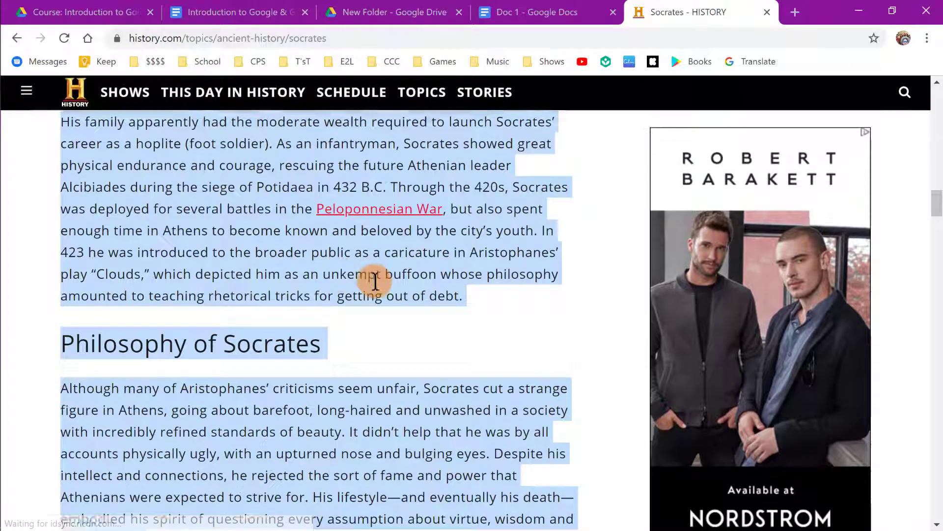
scroll(297, 305, down, 3)
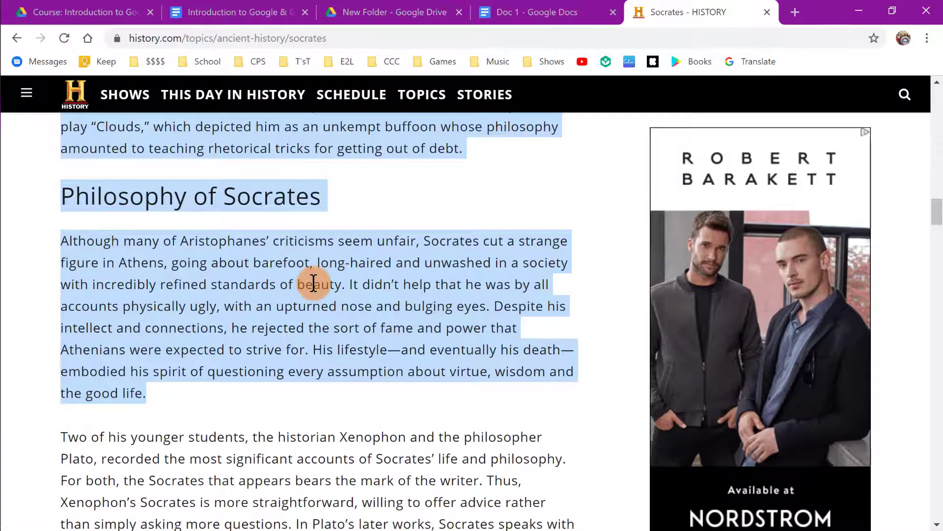
scroll(315, 283, up, 3)
click(549, 14)
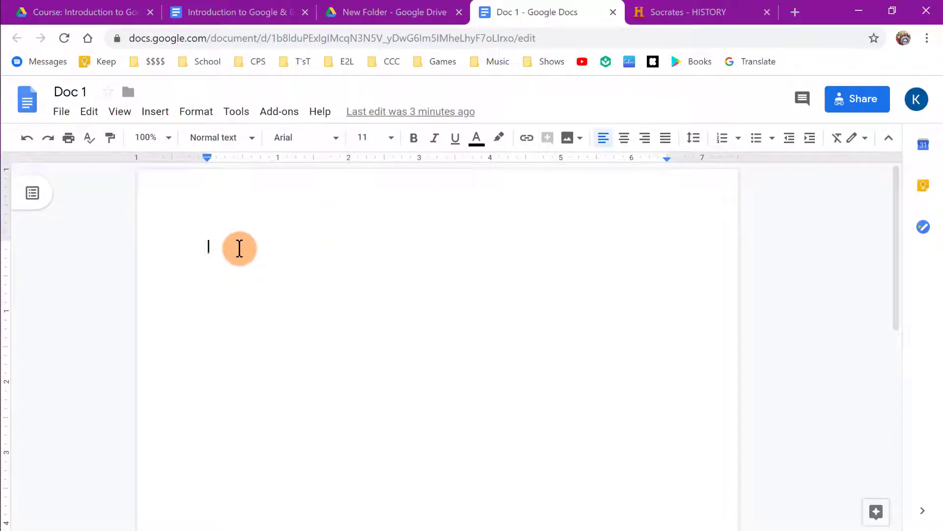
- Paste the copied article text with its original formatting into the empty document, look through it and undo the paste
key(ctrl+v)
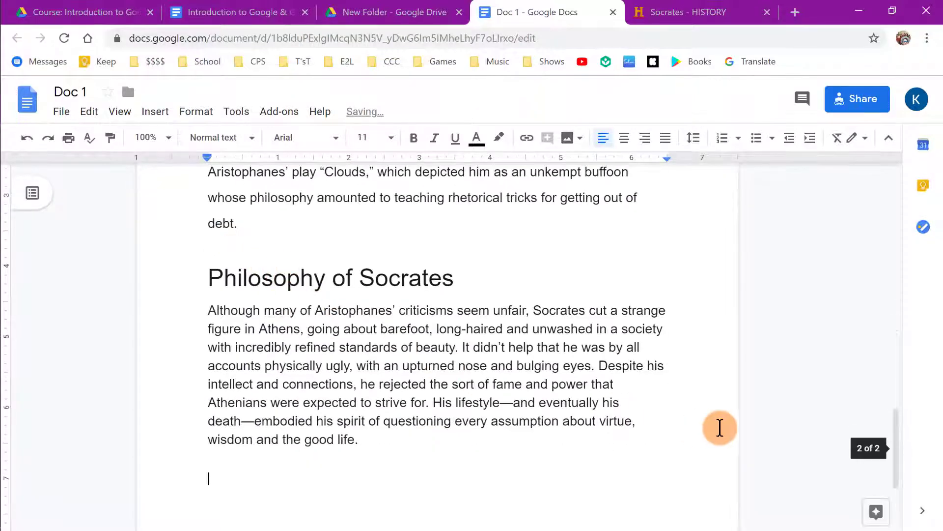
drag(899, 458, 898, 200)
click(627, 282)
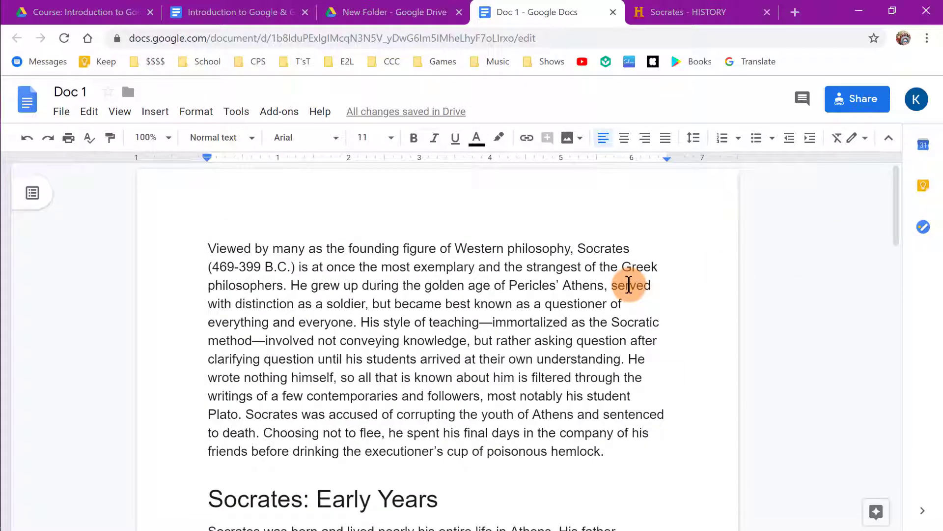
scroll(547, 297, down, 5)
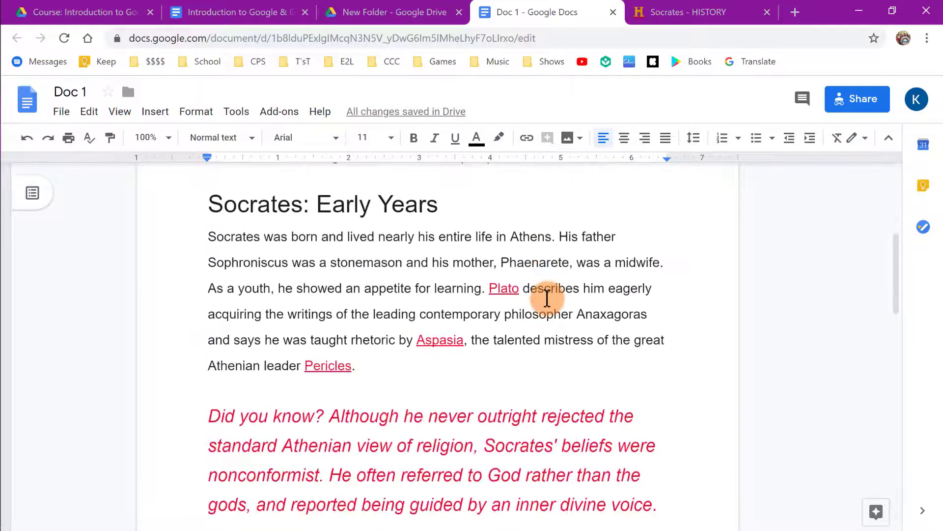
scroll(547, 297, up, 5)
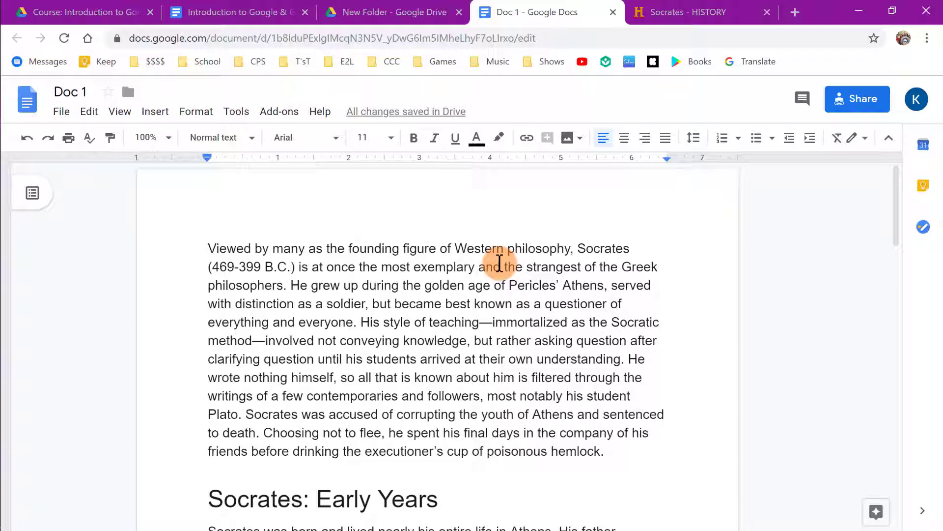
key(ctrl+z)
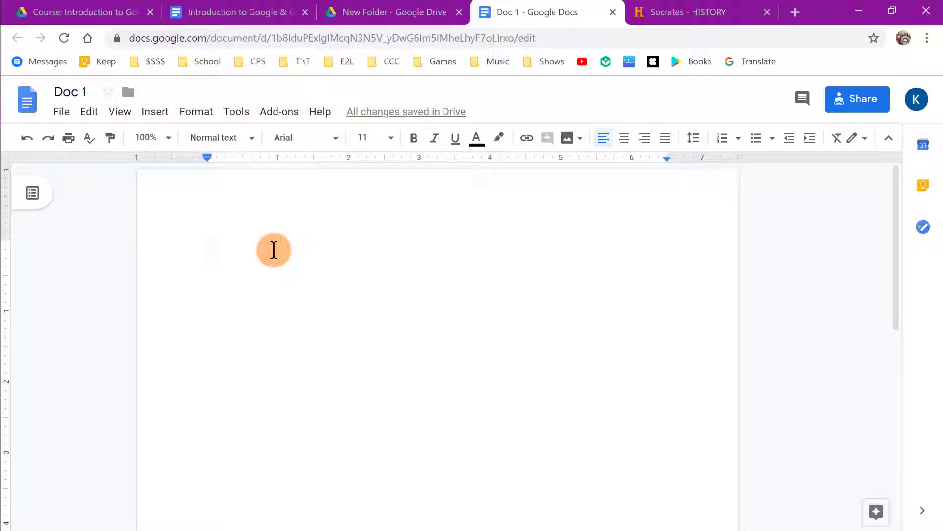
- Paste the copied article text without formatting, check how it looks and undo that paste
right_click(273, 250)
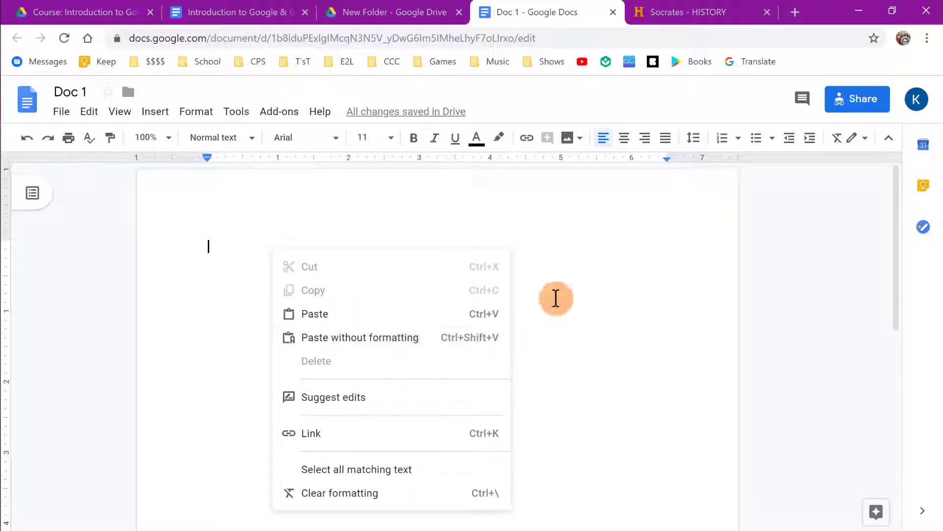
click(568, 264)
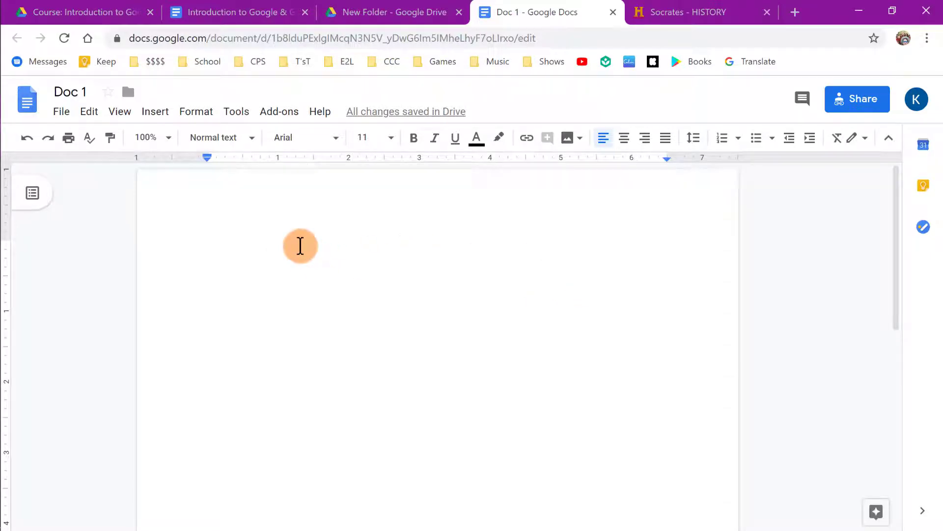
key(ctrl+v)
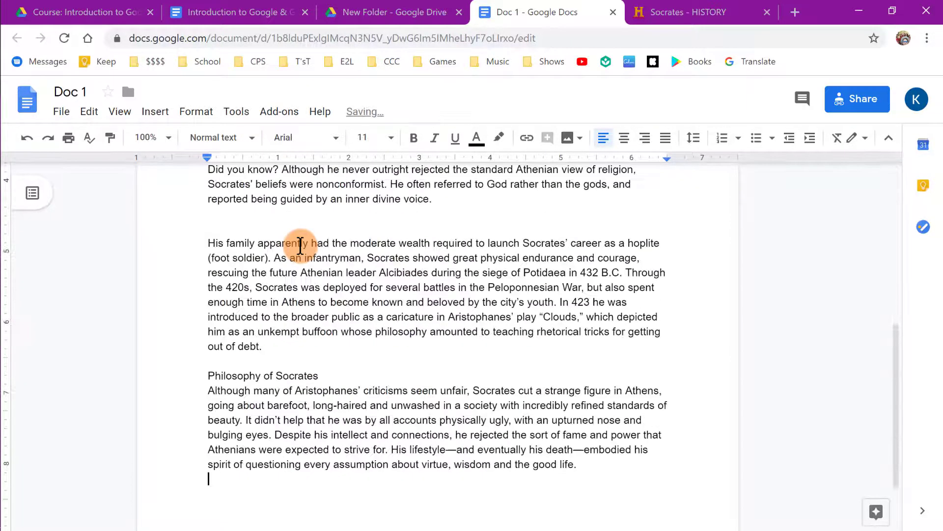
scroll(309, 274, down, 1)
scroll(309, 278, up, 8)
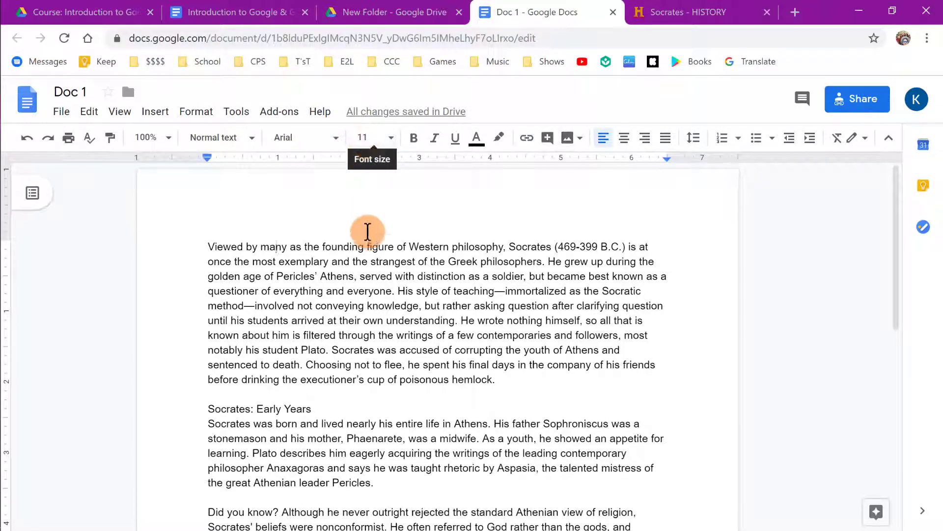
key(ctrl+z)
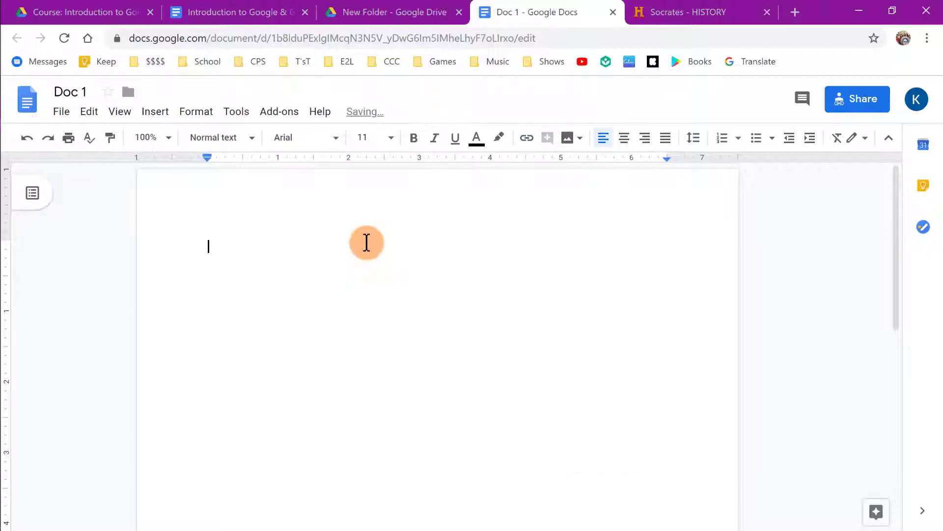
- Paste the copied Socrates text into the document again with its website formatting and return to its beginning
key(ctrl+v)
scroll(367, 251, up, 4)
scroll(367, 258, up, 10)
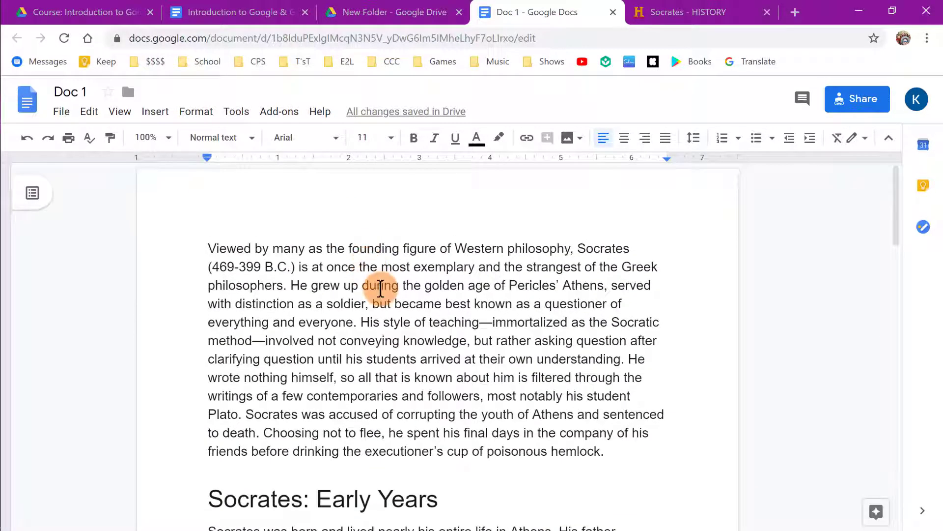
- Try adding a blank line between the opening paragraph and the Socrates: Early Years heading, and remove it again
scroll(394, 302, down, 1)
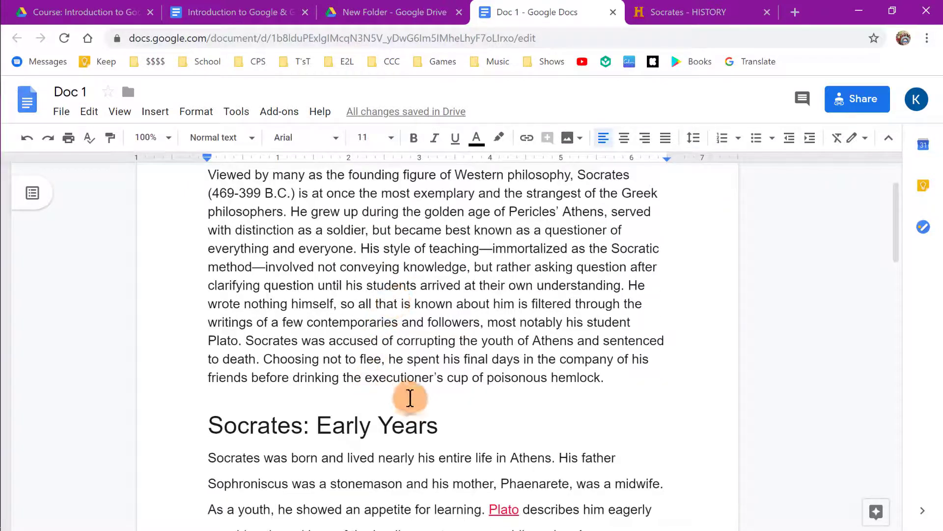
click(413, 397)
click(478, 402)
click(206, 417)
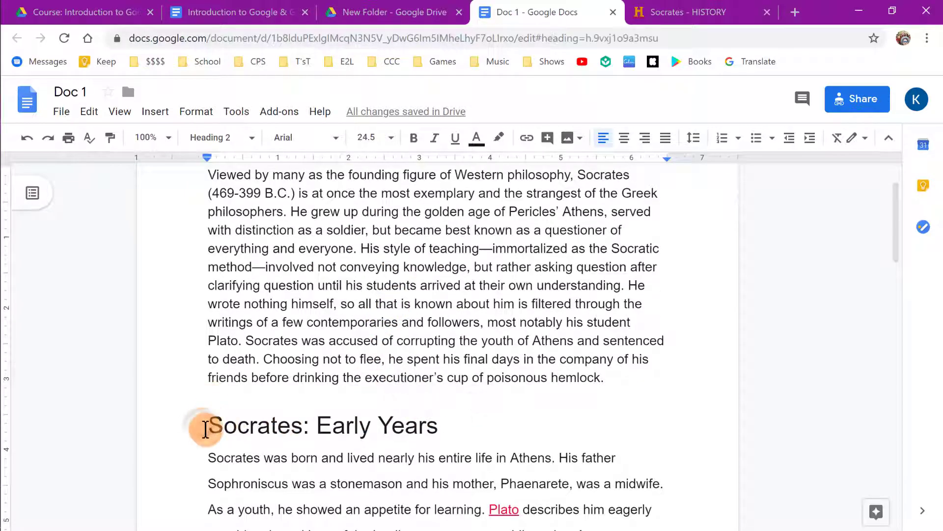
click(220, 405)
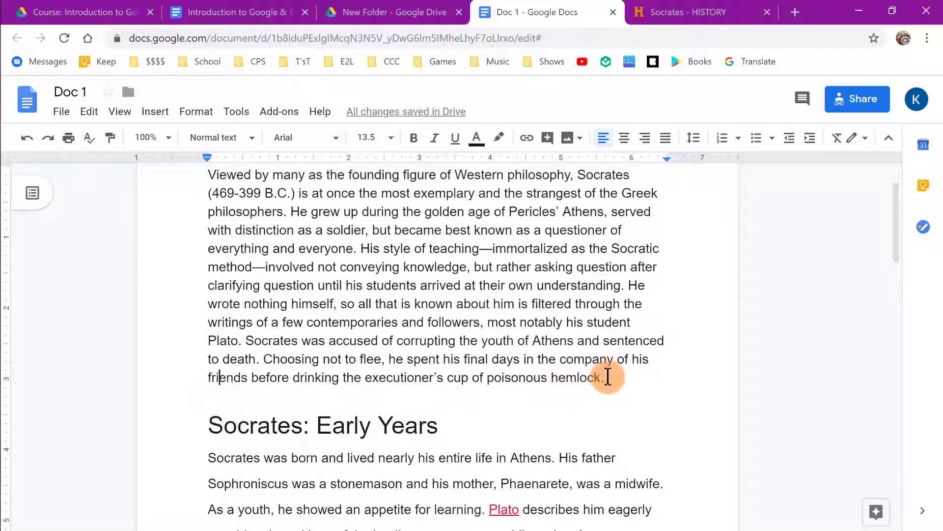
click(614, 380)
key(Return)
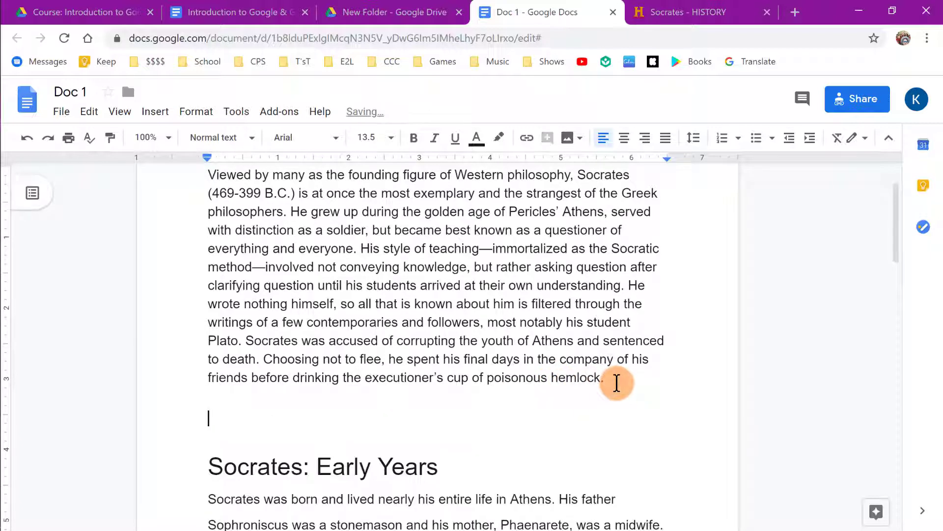
drag(205, 470, 210, 381)
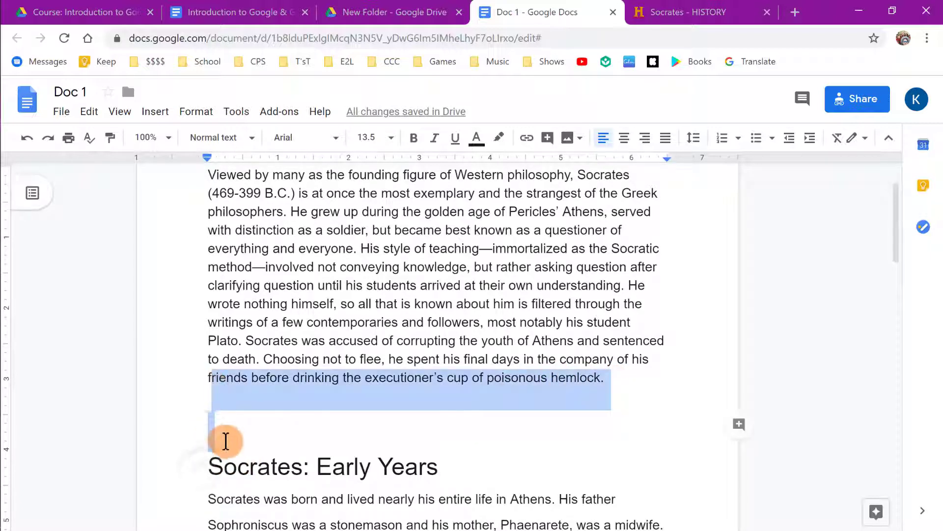
click(226, 441)
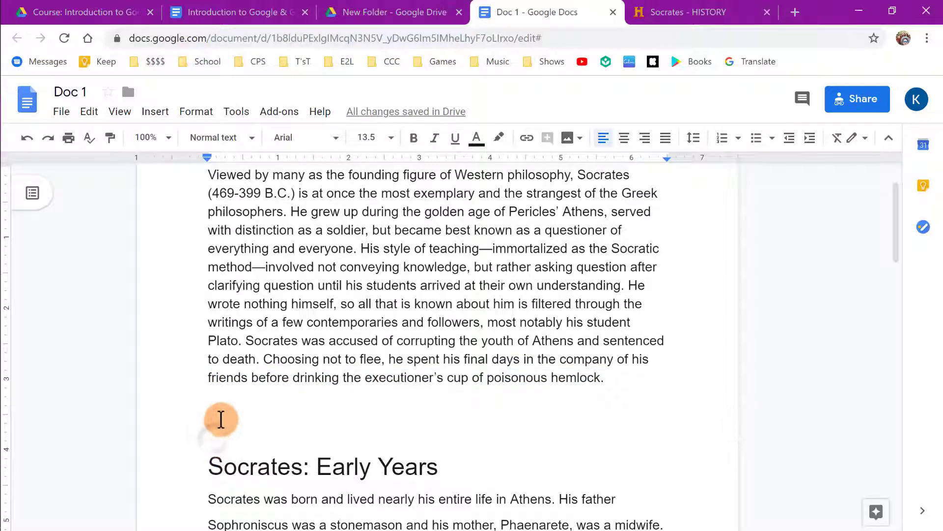
key(BackSpace)
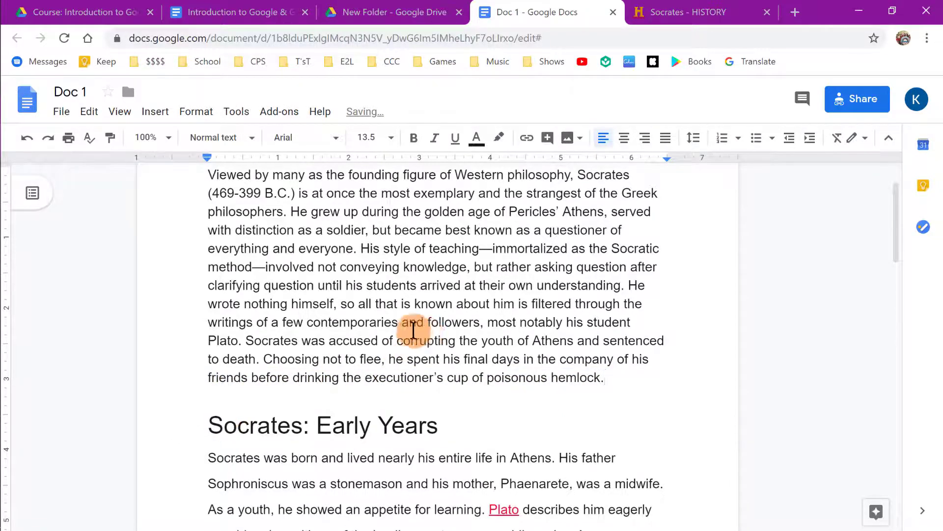
- Clear the formatting from the opening paragraph through the end of the first Socrates: Early Years paragraph
scroll(412, 331, down, 4)
scroll(400, 326, up, 4)
scroll(385, 327, down, 2)
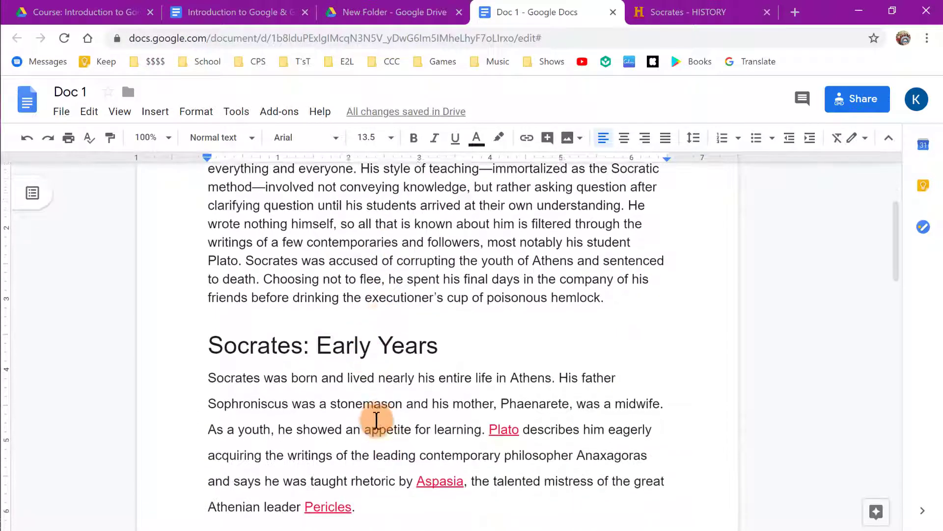
scroll(375, 419, down, 2)
drag(362, 441, 204, 253)
scroll(309, 383, up, 5)
scroll(301, 347, up, 2)
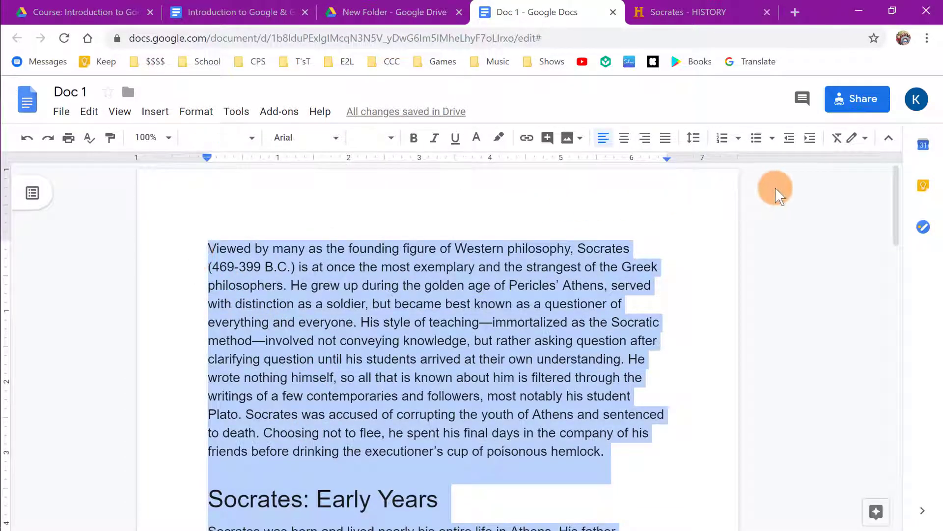
click(837, 143)
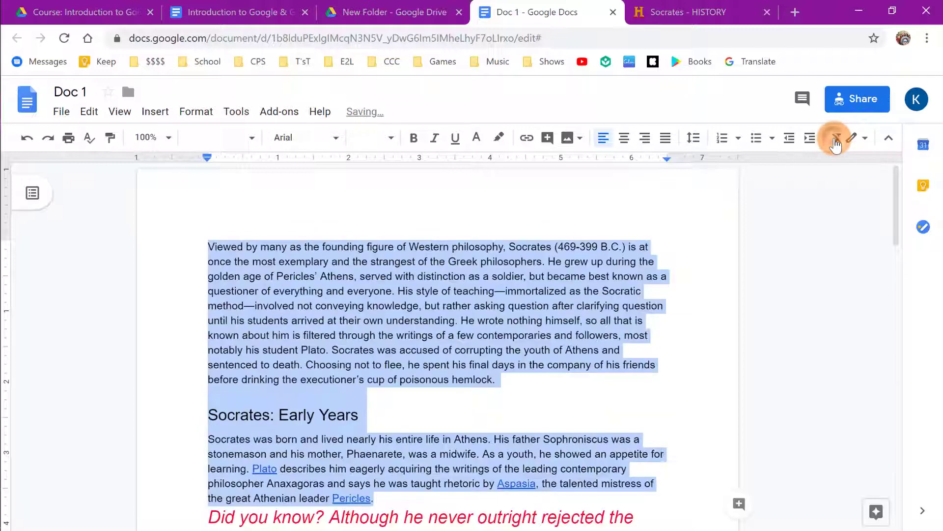
click(427, 307)
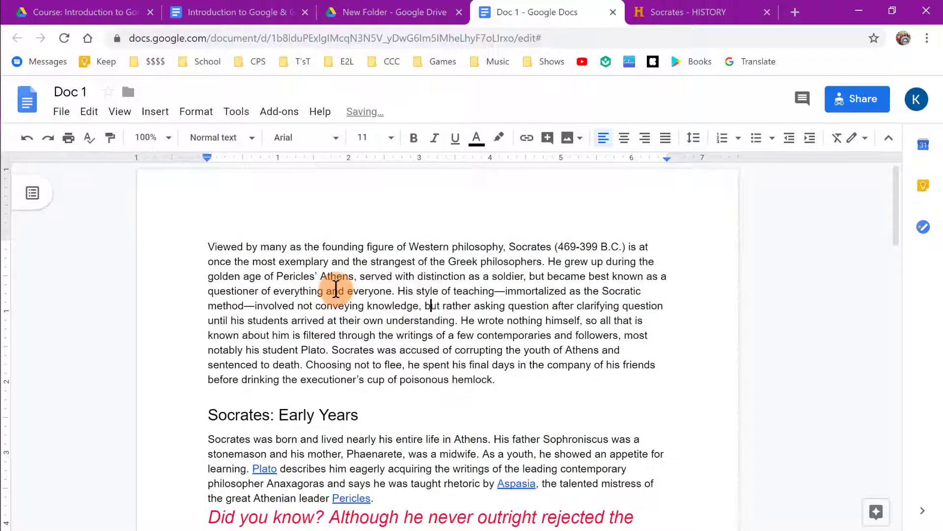
- Join the Socrates: Early Years heading to the paragraph above and split it off again with one blank line between them
scroll(339, 282, down, 3)
scroll(383, 401, down, 3)
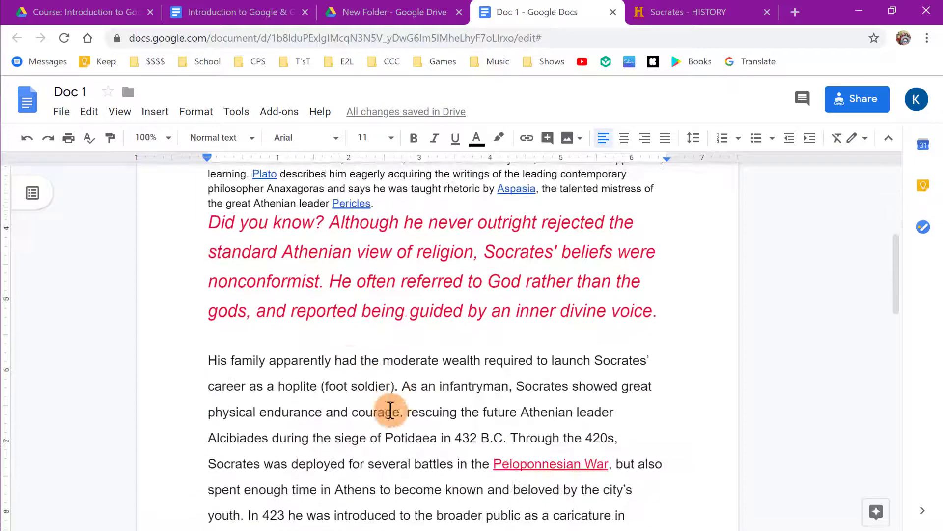
scroll(385, 326, down, 3)
scroll(386, 331, up, 7)
scroll(387, 337, up, 2)
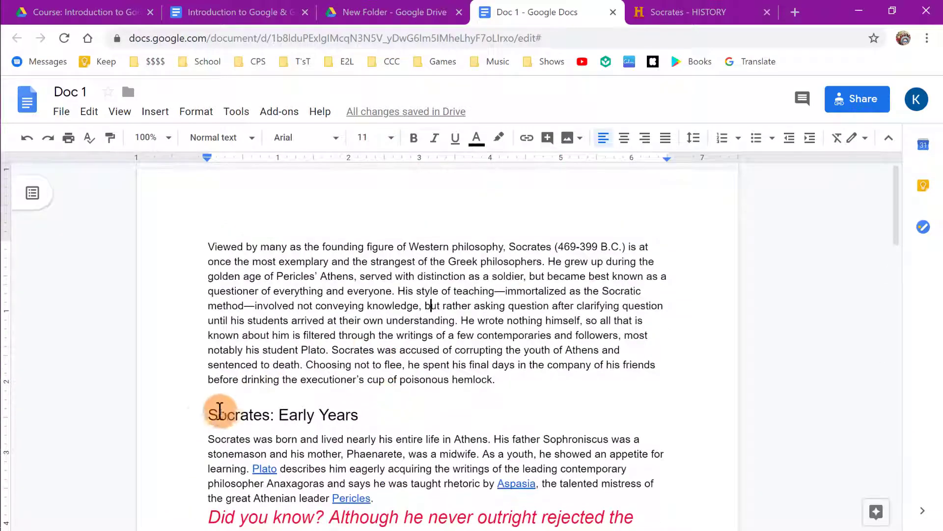
click(202, 413)
key(BackSpace)
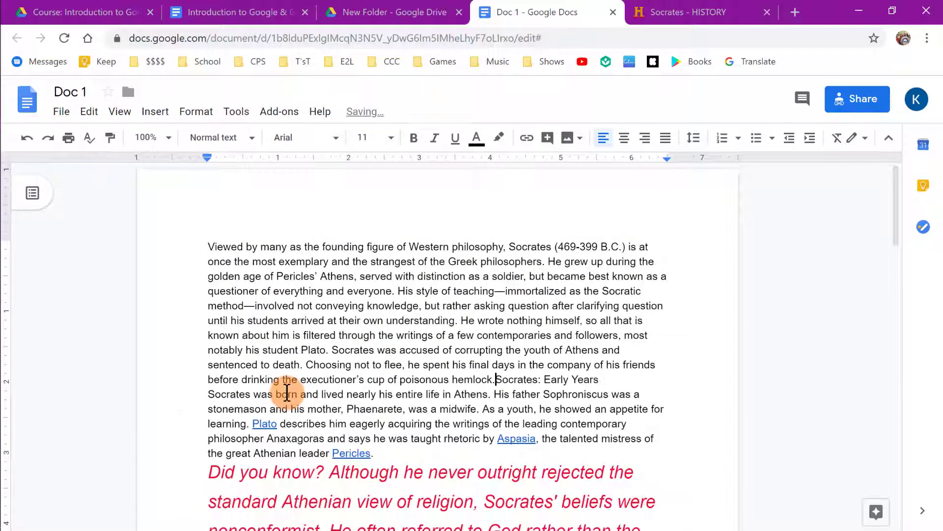
key(Return)
key(Return)
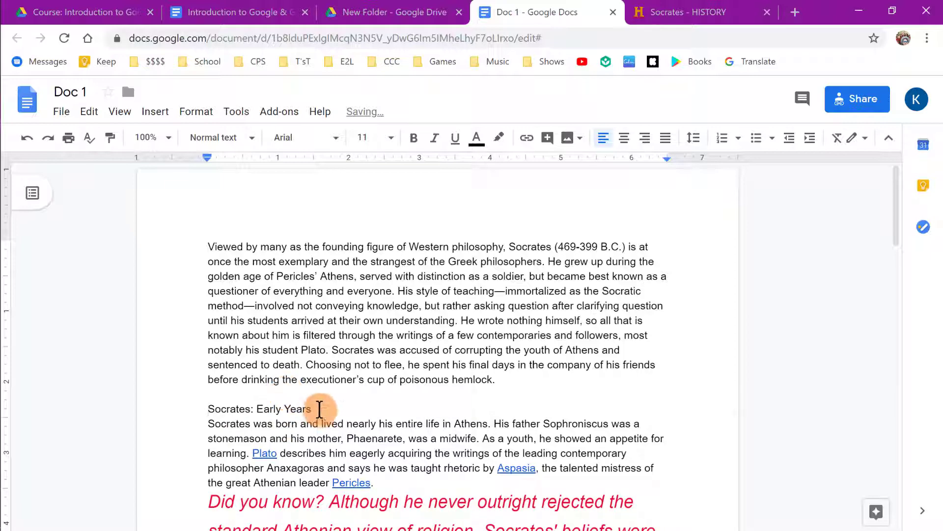
- Increase the font size of the Socrates: Early Years line to 17
drag(320, 408, 185, 411)
key(ctrl+shift+period)
key(ctrl+shift+period)
key(ctrl+shift+period)
key(ctrl+shift+period)
key(ctrl+shift+period)
key(ctrl+shift+period)
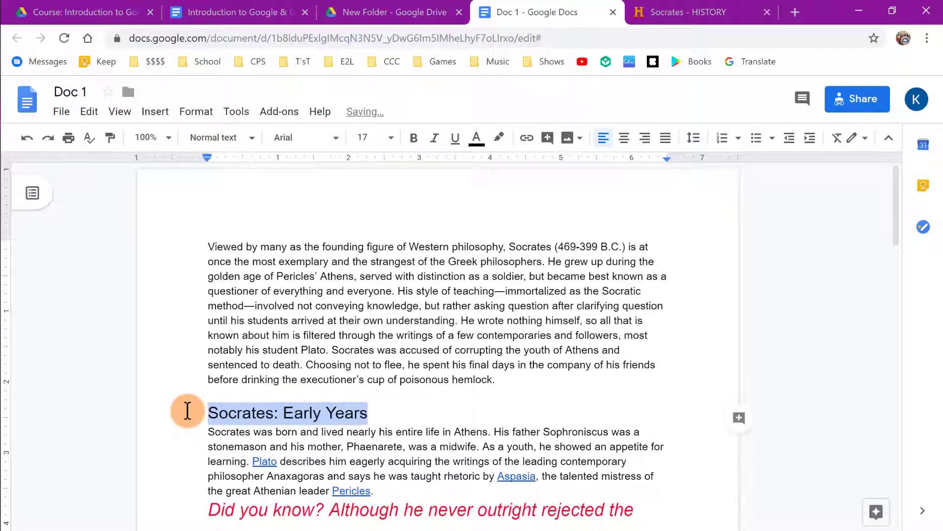
click(413, 314)
- Insert eight blank lines above the opening paragraph at the start of the document
scroll(411, 315, down, 2)
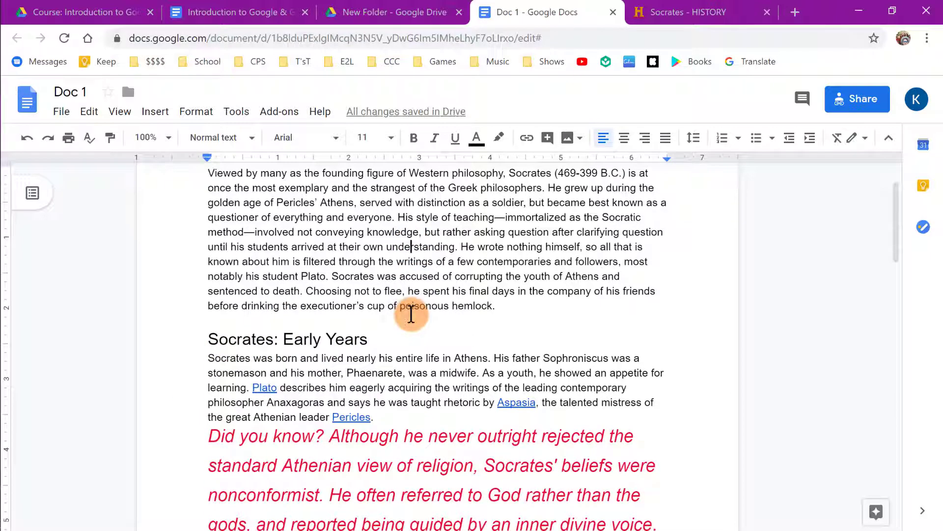
scroll(411, 315, up, 2)
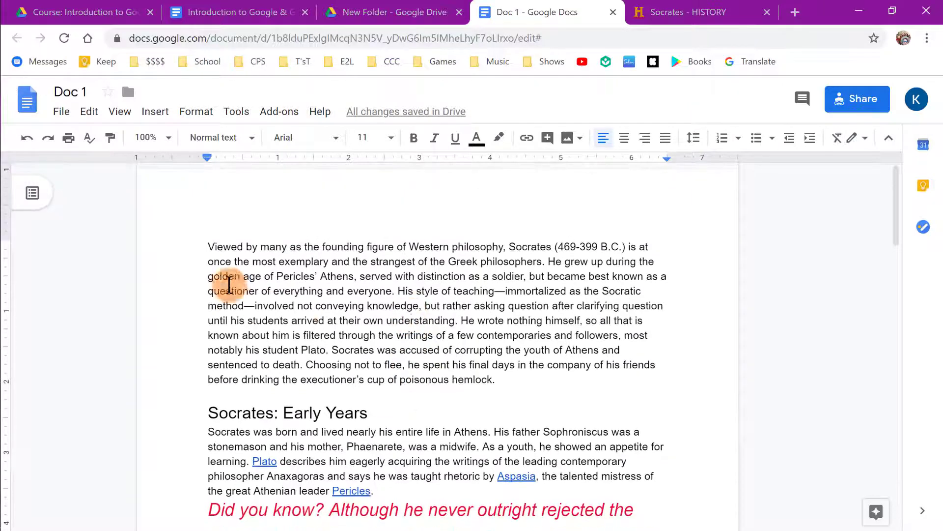
click(206, 248)
key(Return)
key(Return)
key(Return)
key(Return)
key(Return)
key(Return)
key(Return)
key(Return)
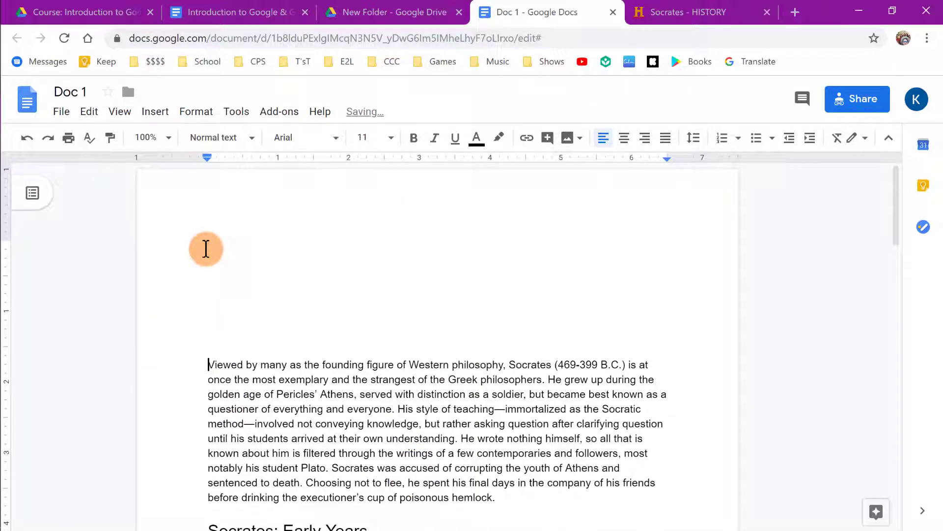
- Insert a table with two columns and four rows in the blank space above the opening paragraph
click(206, 249)
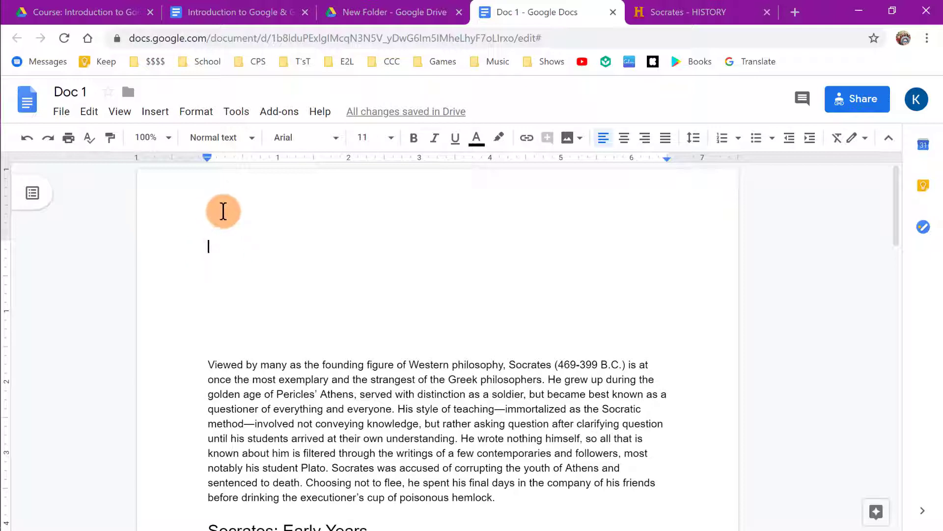
click(157, 113)
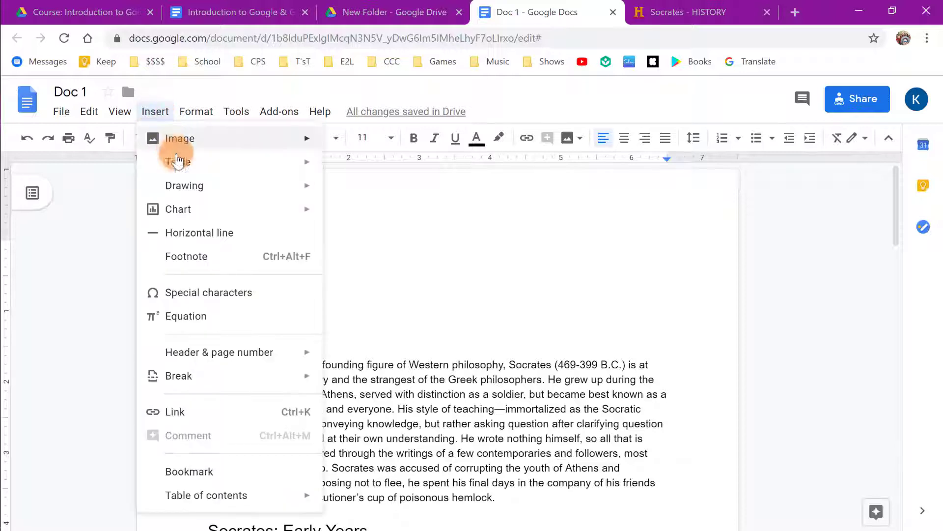
click(155, 116)
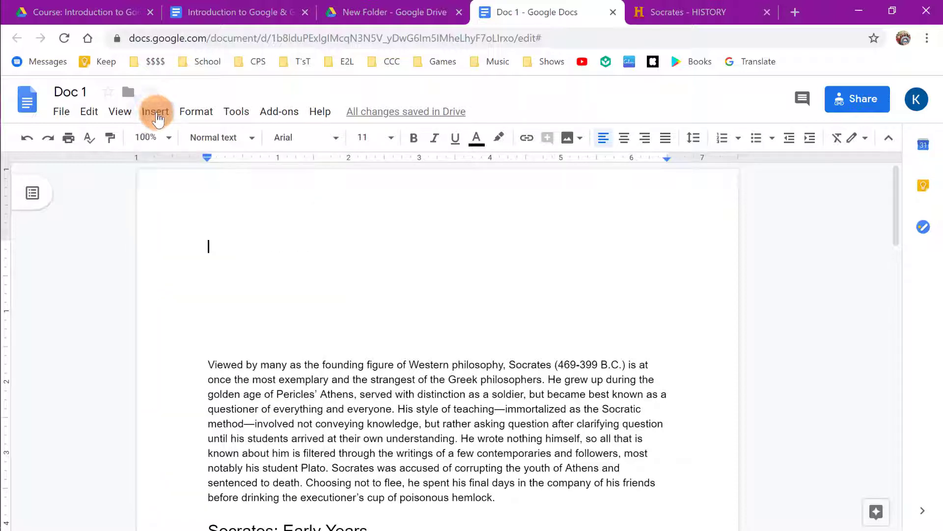
click(156, 114)
mouse_move(214, 173)
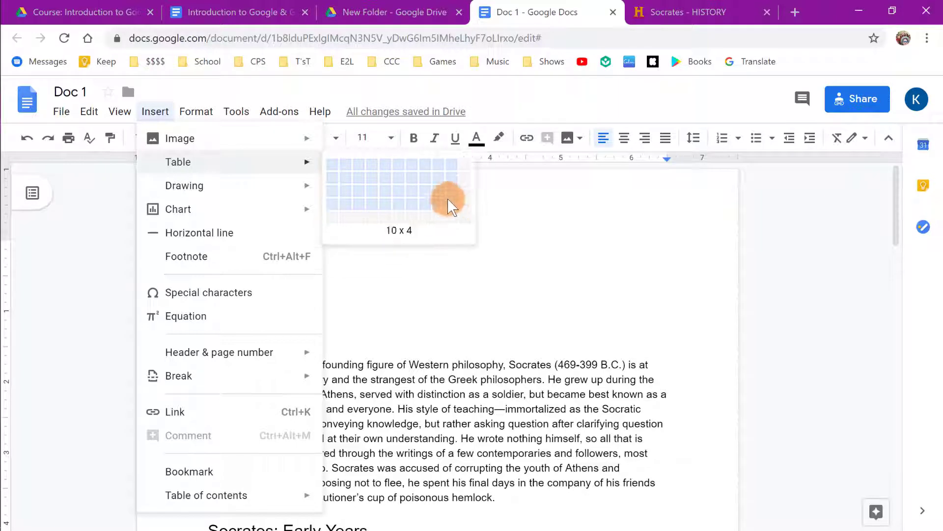
click(346, 207)
scroll(327, 265, down, 1)
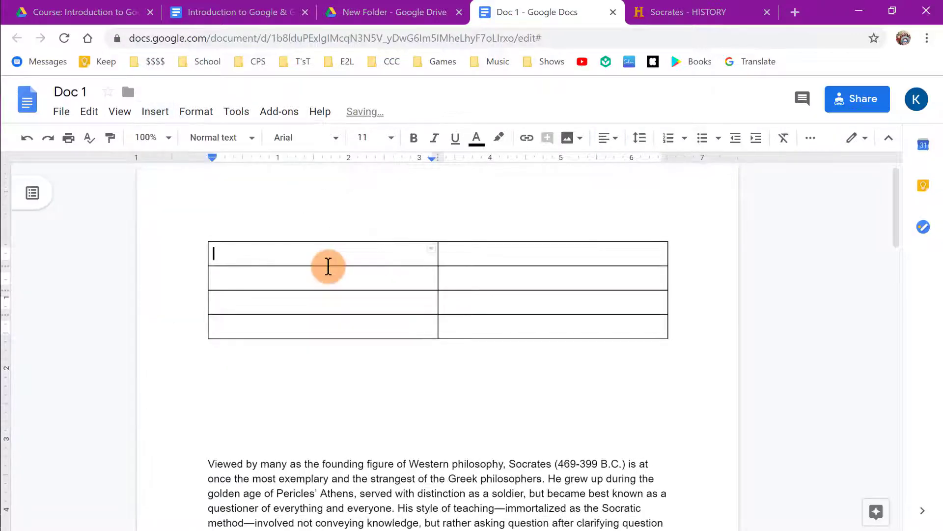
scroll(345, 300, up, 1)
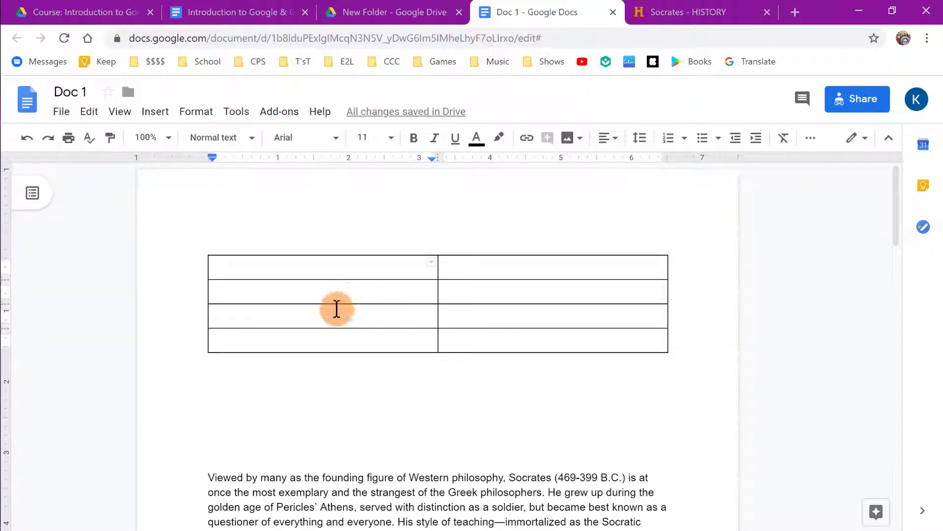
- Copy the opening paragraph and paste it into the first cell of the table's top row
scroll(335, 325, down, 1)
scroll(335, 325, down, 4)
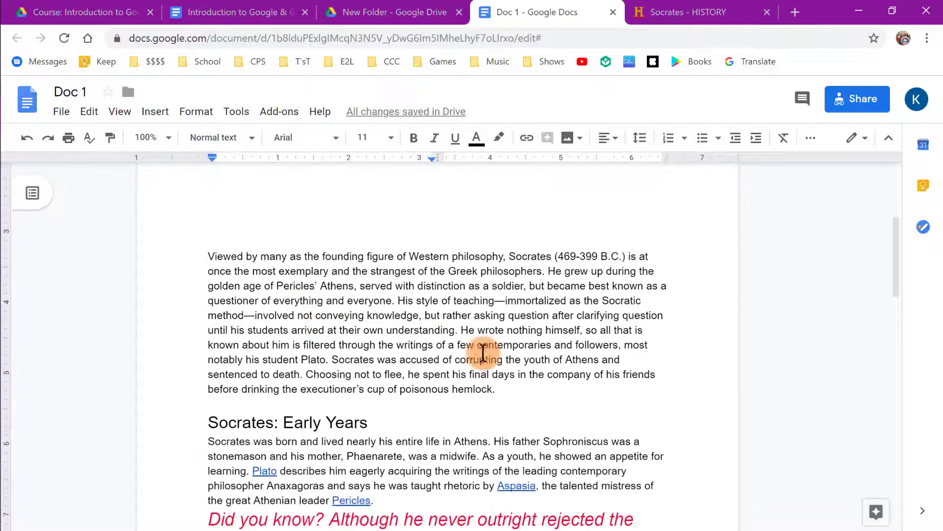
scroll(316, 200, up, 2)
scroll(430, 295, down, 1)
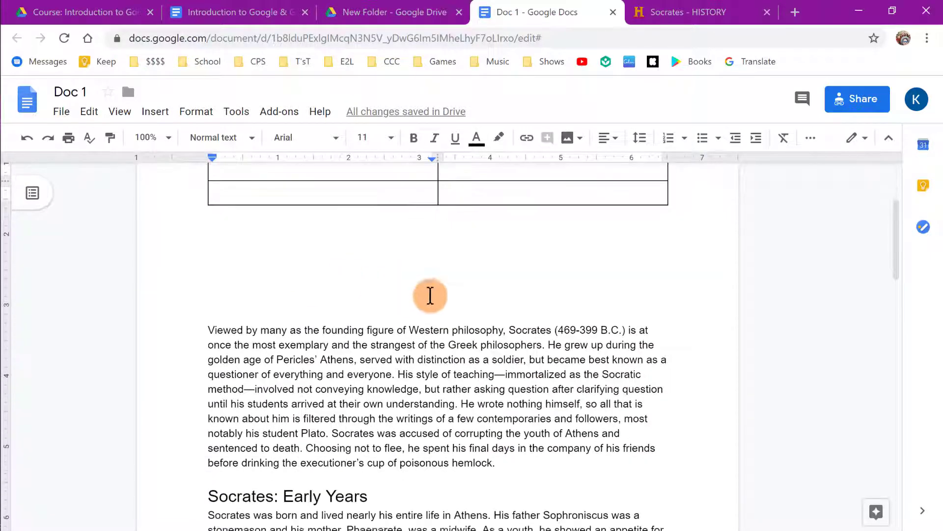
drag(500, 462, 204, 329)
key(ctrl+c)
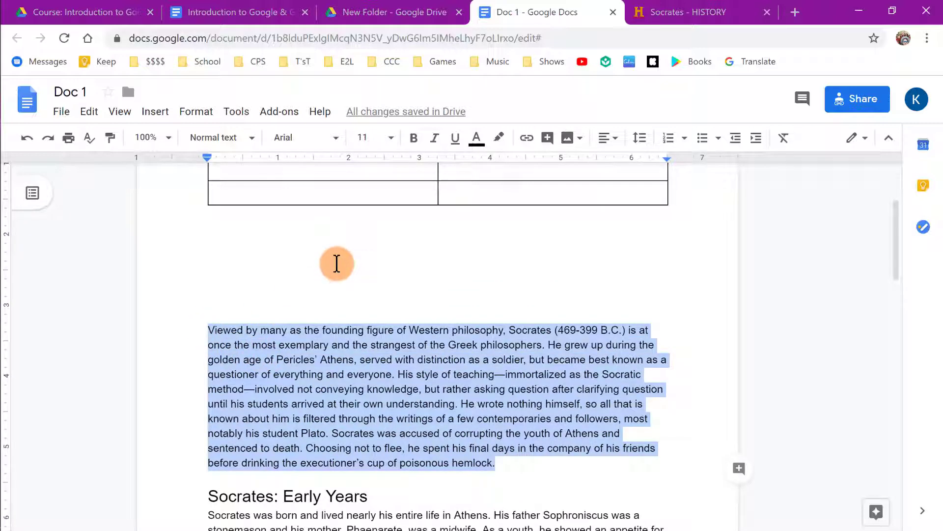
scroll(347, 280, up, 2)
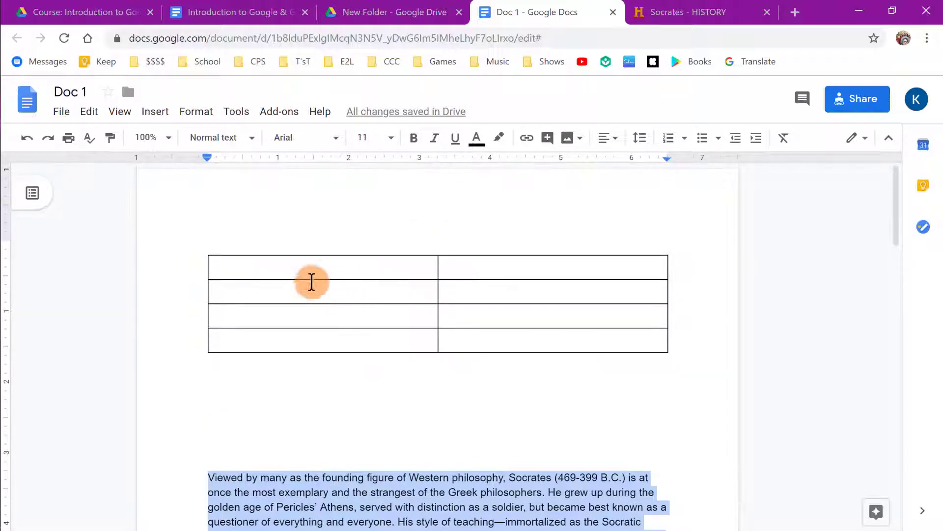
click(306, 267)
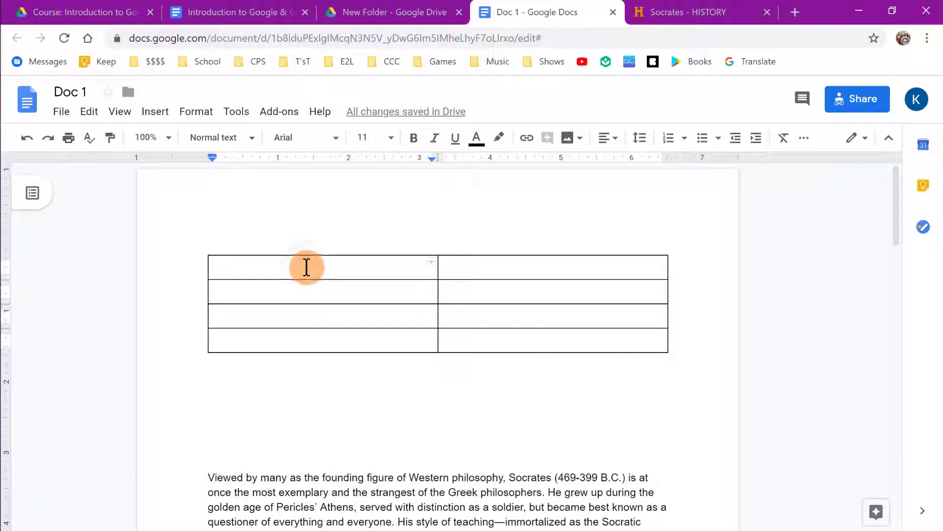
key(ctrl+v)
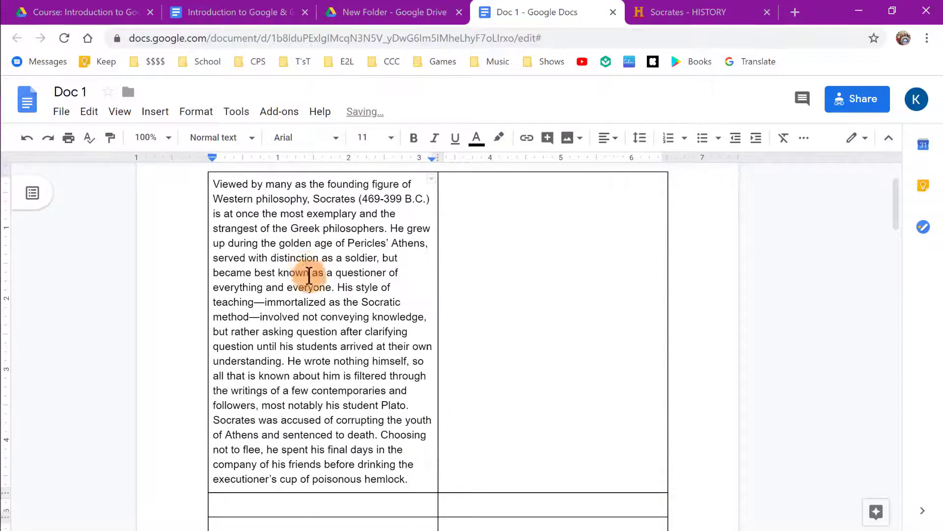
- Undo the paste of the opening paragraph into the table
scroll(326, 306, down, 3)
scroll(326, 309, down, 2)
scroll(326, 309, up, 5)
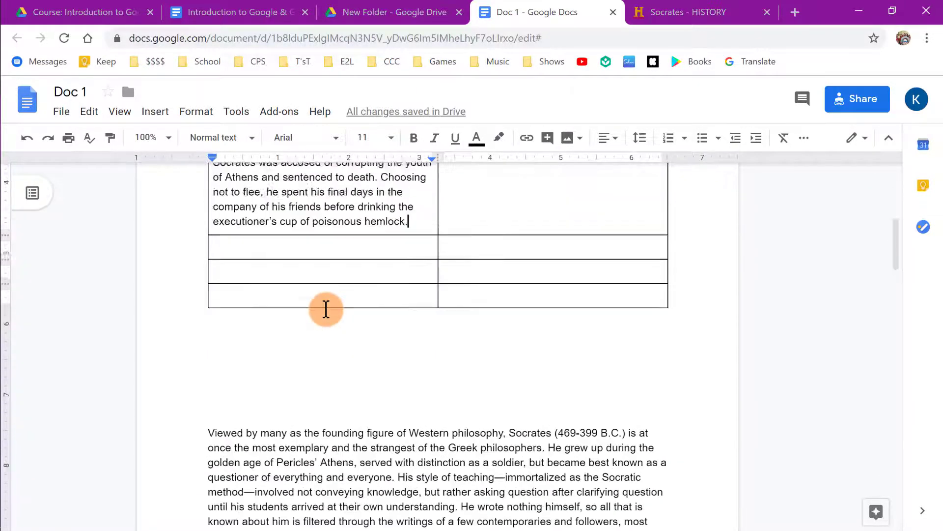
scroll(326, 308, down, 1)
key(ctrl+z)
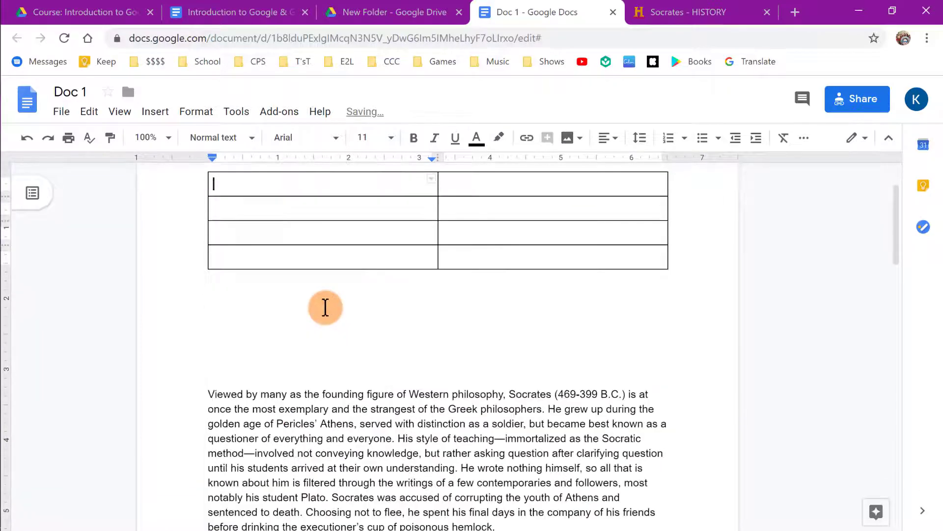
- Move the opening paragraph from below the table into the first cell of the top row
scroll(324, 306, down, 2)
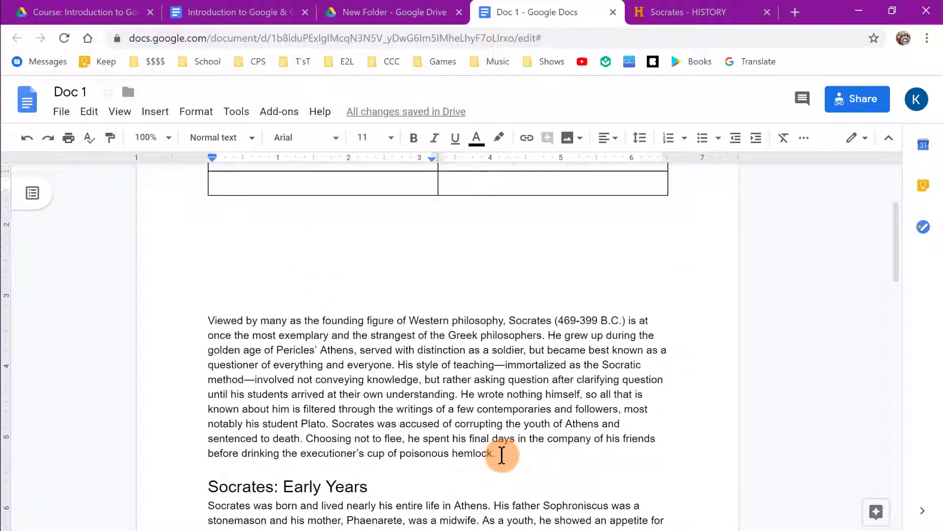
drag(501, 454, 204, 322)
key(ctrl+c)
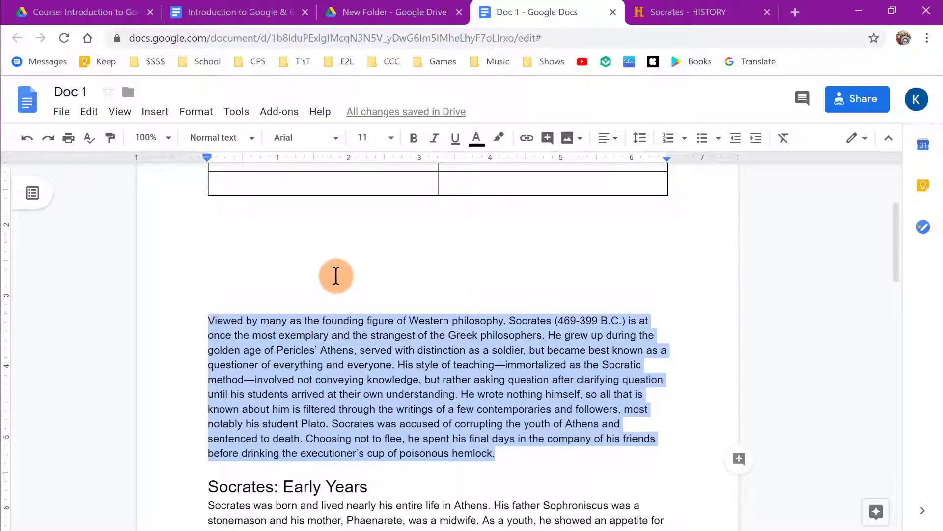
key(BackSpace)
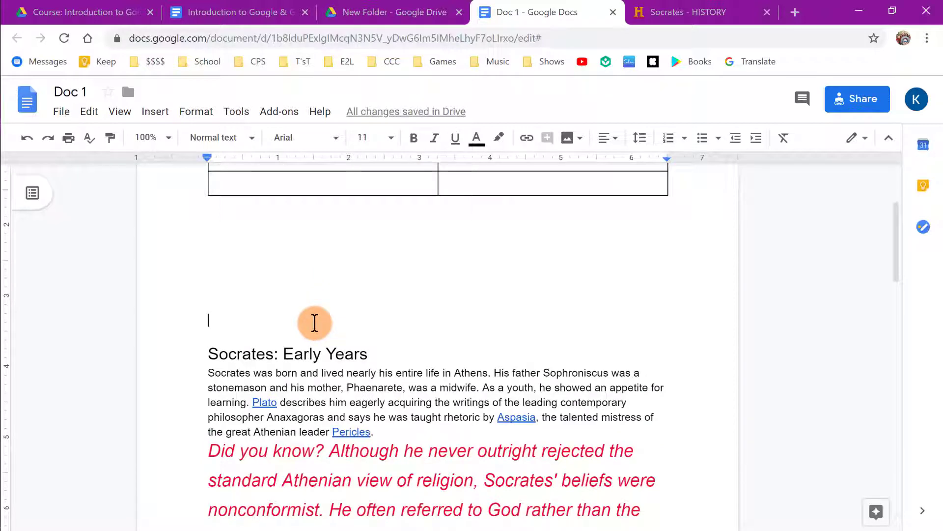
scroll(315, 323, up, 3)
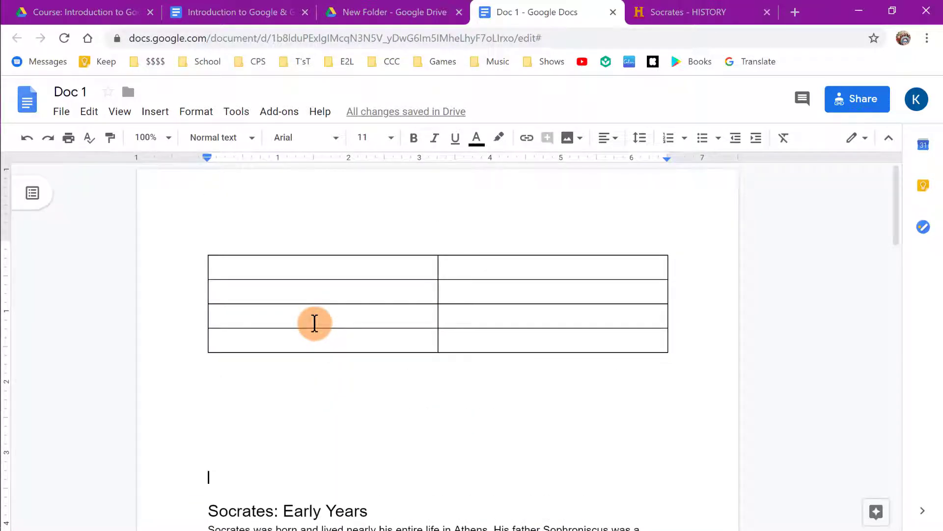
click(293, 265)
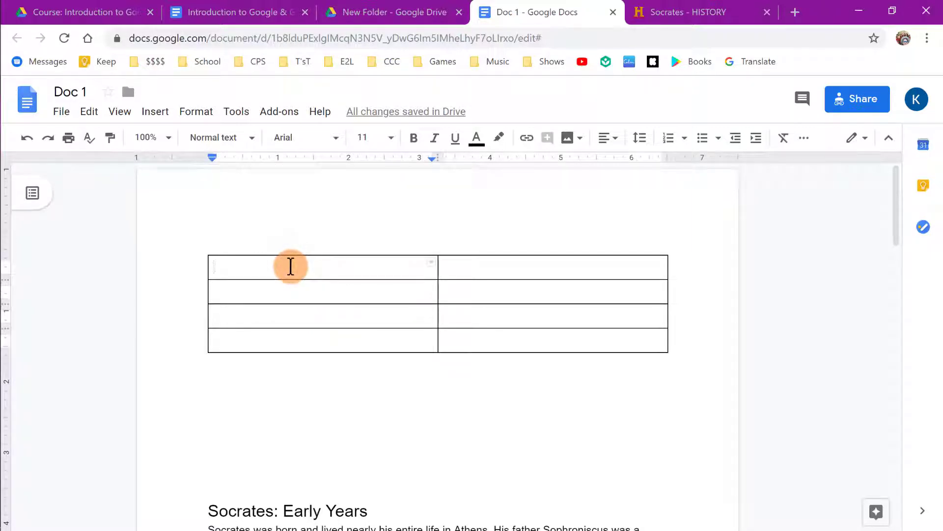
key(ctrl+v)
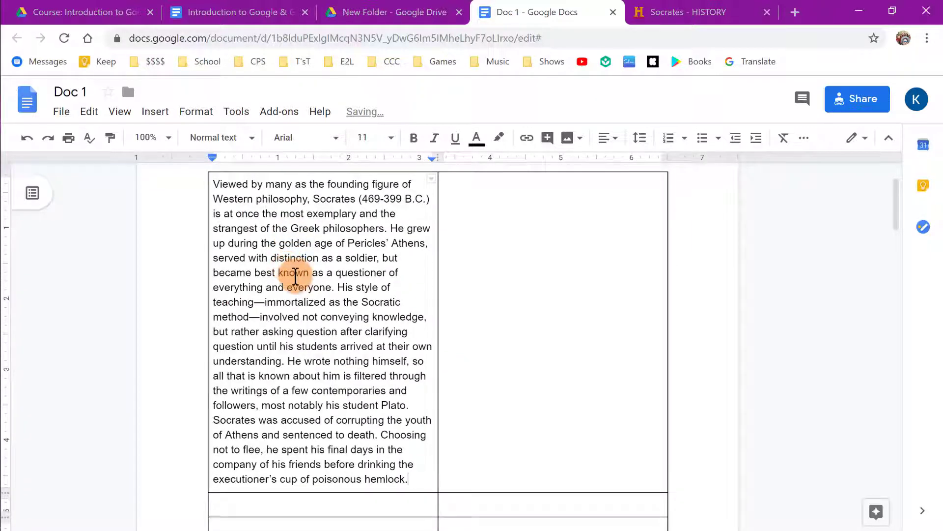
- Move the Socrates: Early Years heading and its first paragraph into the second cell of the table's top row
scroll(298, 277, down, 8)
scroll(322, 304, up, 3)
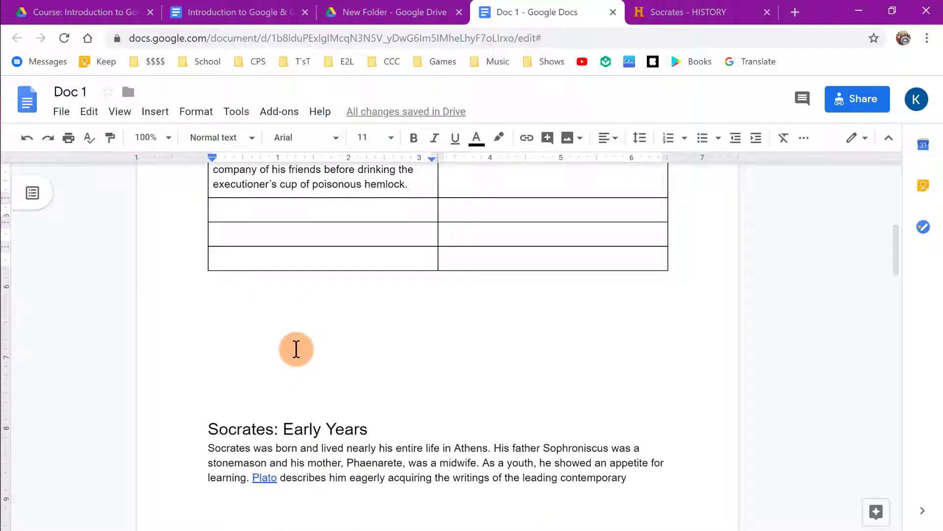
scroll(329, 355, up, 2)
scroll(241, 375, down, 2)
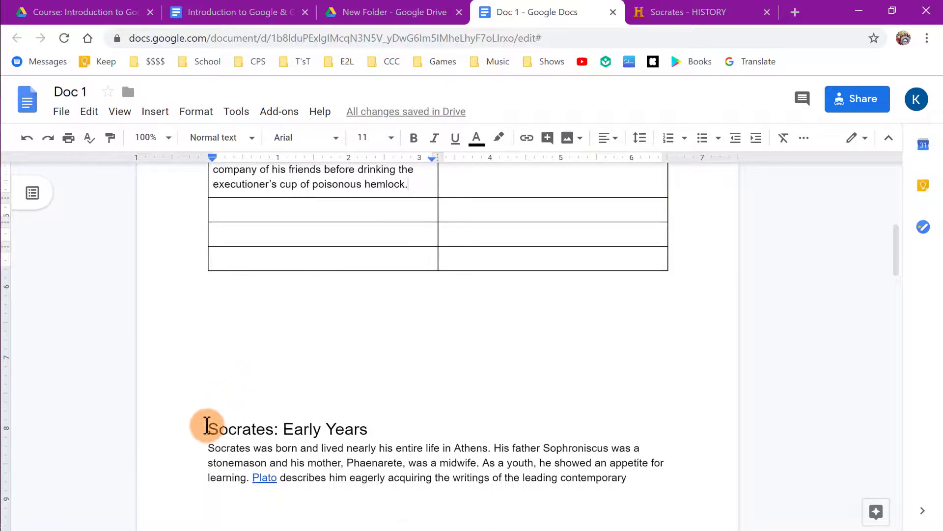
drag(207, 426, 458, 363)
scroll(585, 406, down, 5)
key(ctrl+x)
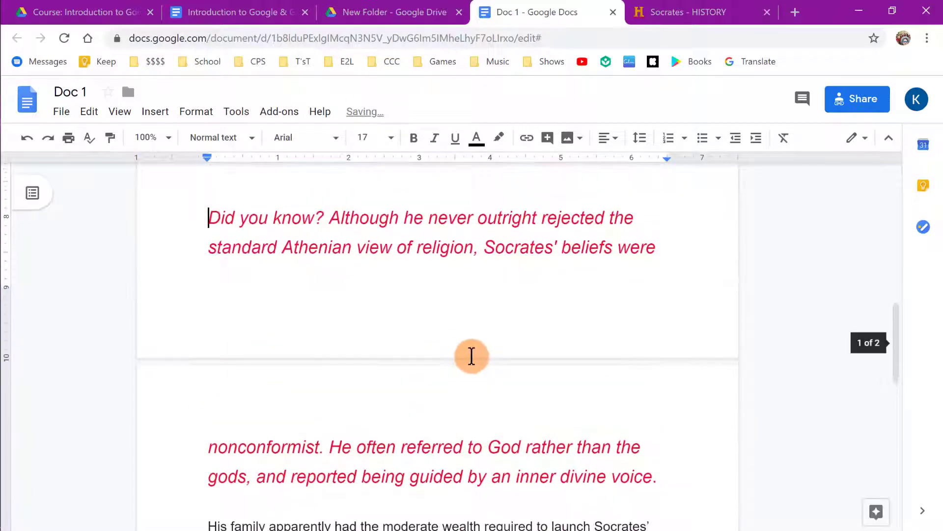
scroll(471, 356, up, 6)
click(495, 261)
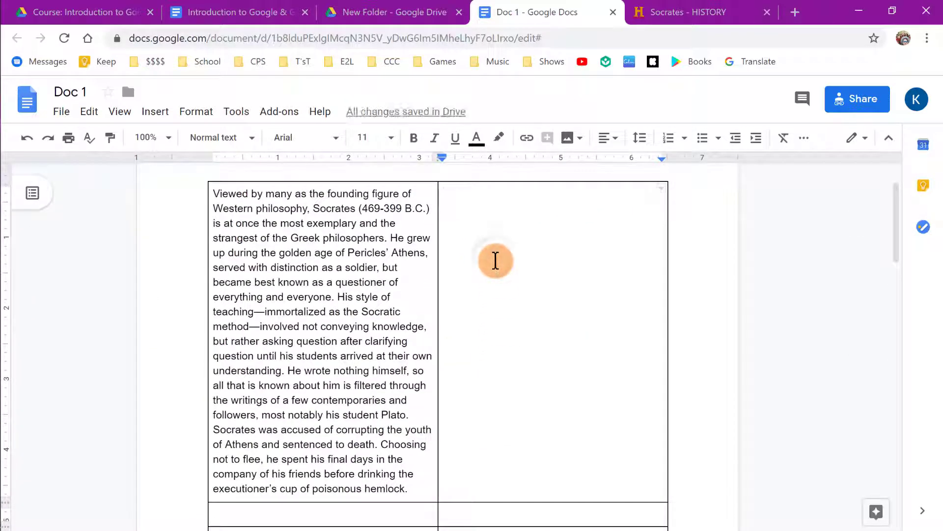
key(ctrl+v)
- Create a numbered list in the second row's first cell with the items Question #1, 2, 3 and 4
scroll(493, 331, down, 2)
scroll(493, 331, down, 2)
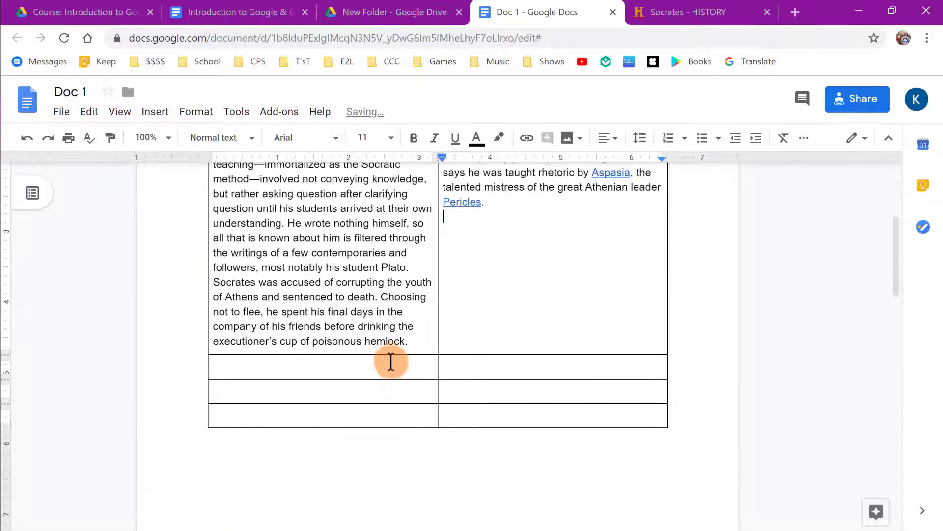
click(390, 366)
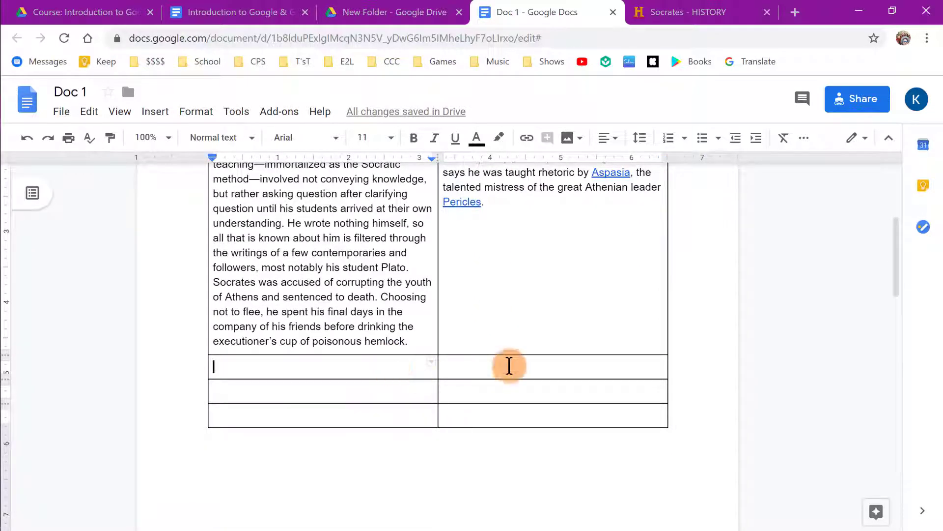
click(668, 144)
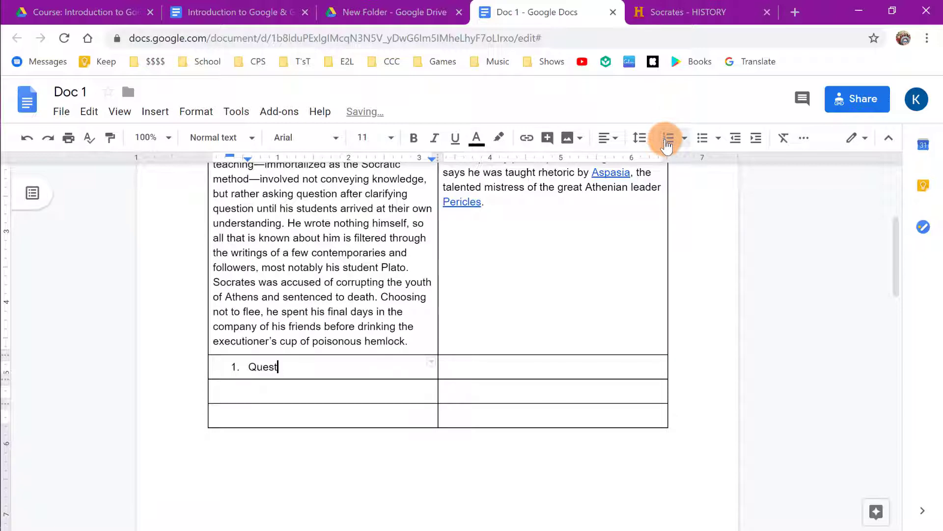
key(Return)
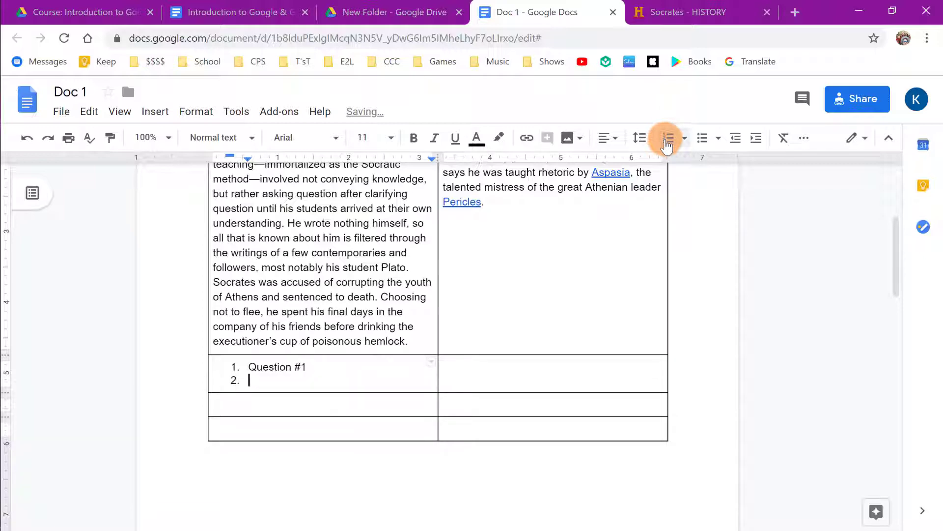
text(2)
key(Return)
text(3)
key(Return)
text(4)
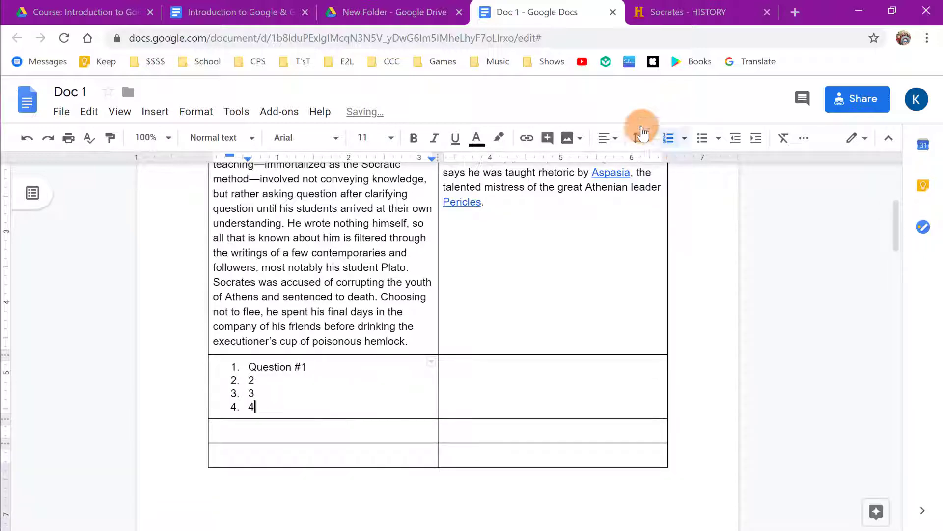
- Create a numbered list in the second row's second cell with the items 5, 6, 7 and 8
scroll(431, 298, up, 1)
scroll(375, 285, down, 1)
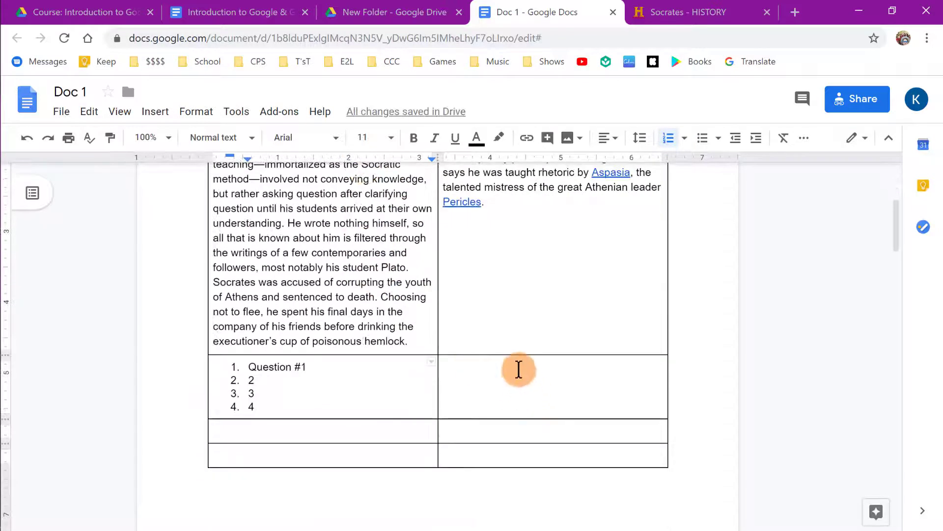
click(537, 368)
click(667, 137)
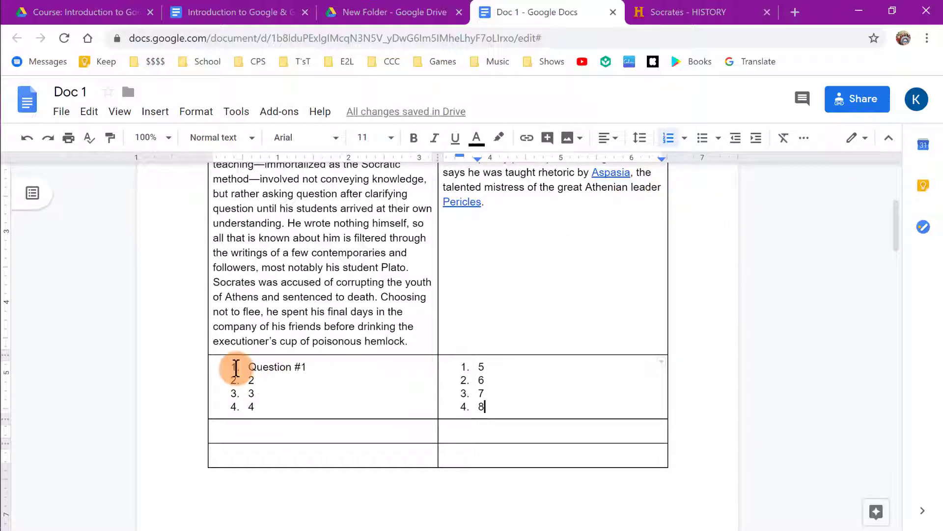
- Continue the previous numbering in the second cell's list so it follows on from the first cell's list
click(464, 367)
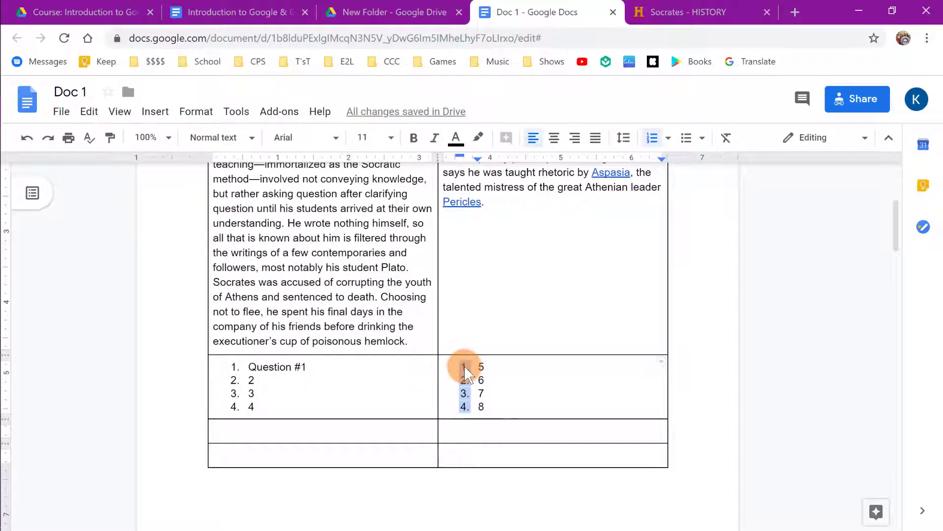
right_click(464, 368)
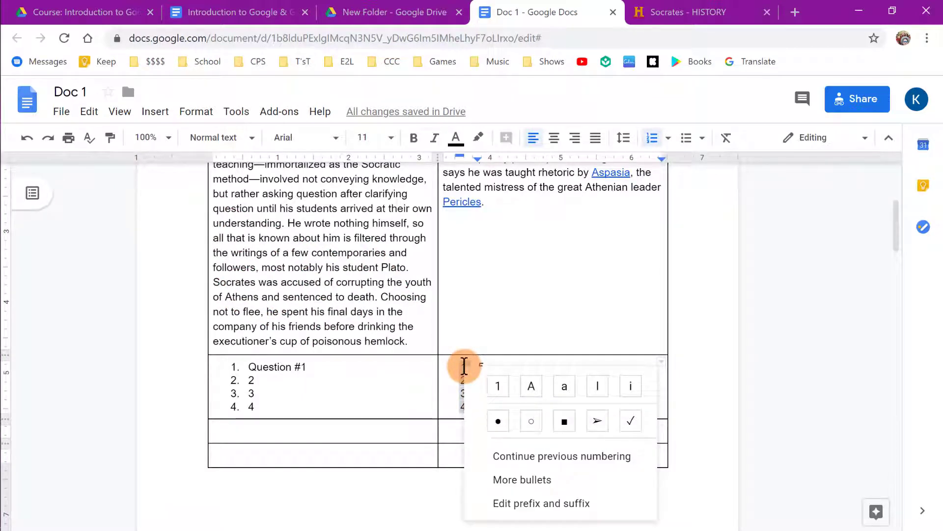
click(566, 461)
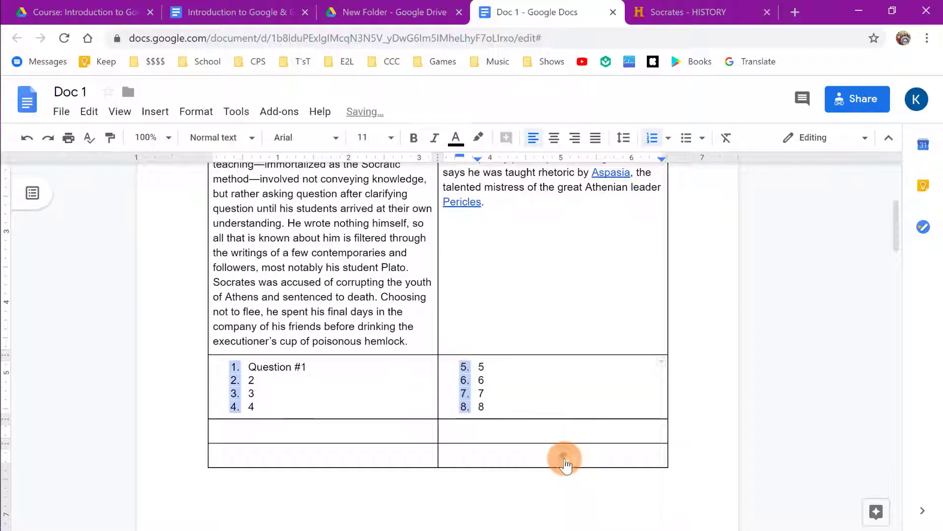
click(506, 403)
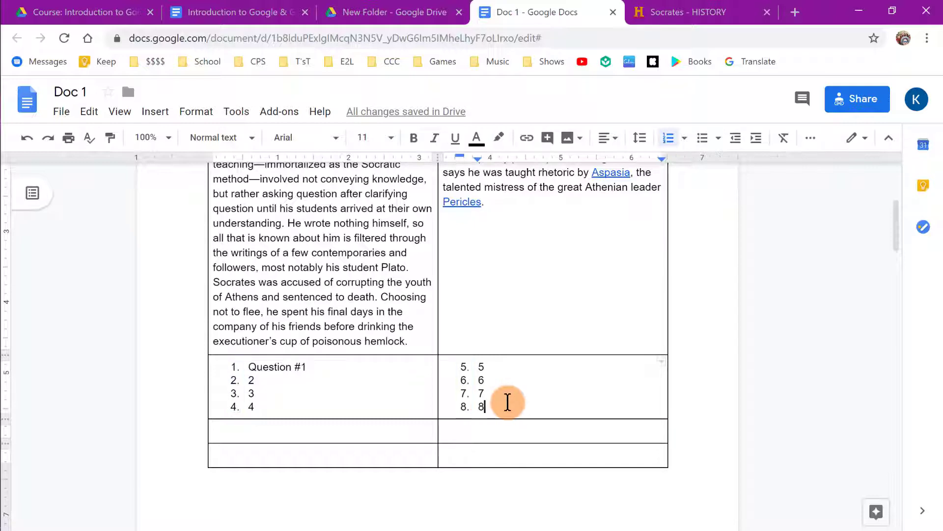
- Add six blank lines above the Socrates: Early Years heading in the table and place the cursor in the space above it
scroll(508, 402, up, 3)
click(445, 196)
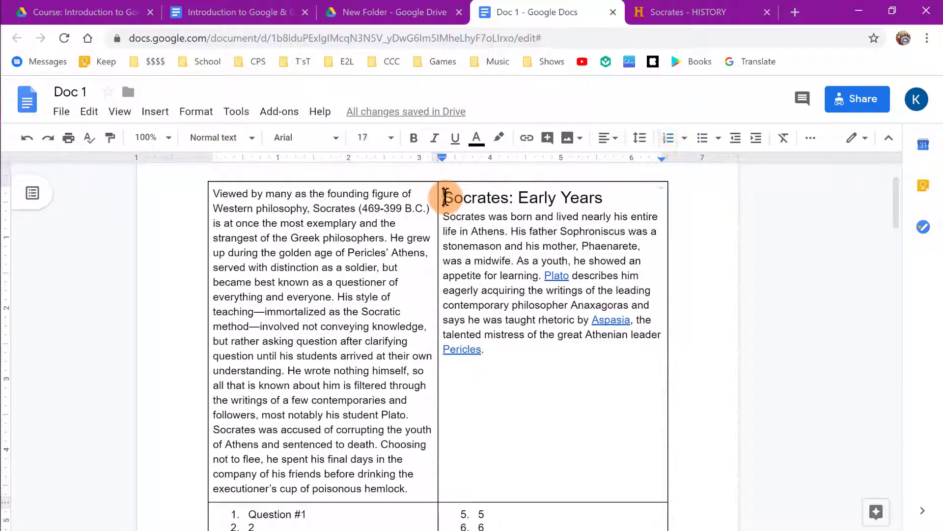
key(Return)
key(Return)
key(Return)
key(Return)
key(Return)
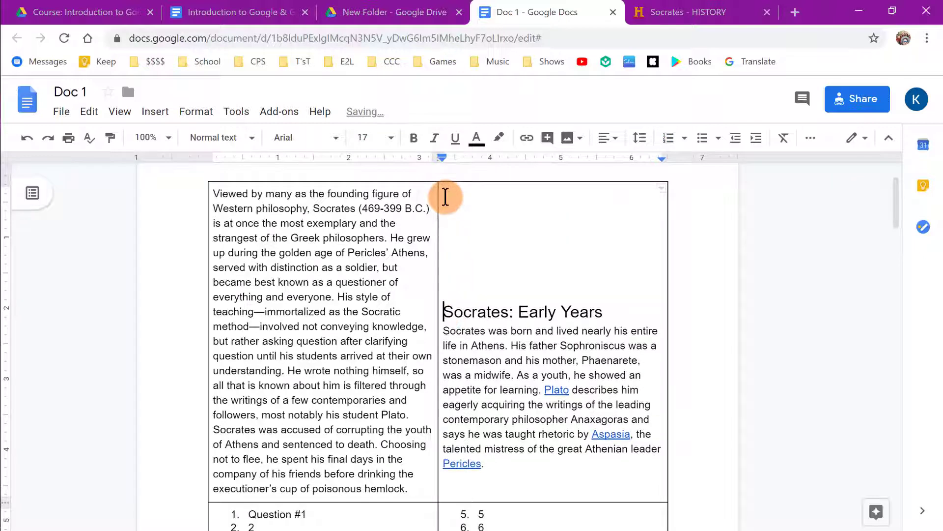
key(Return)
click(488, 203)
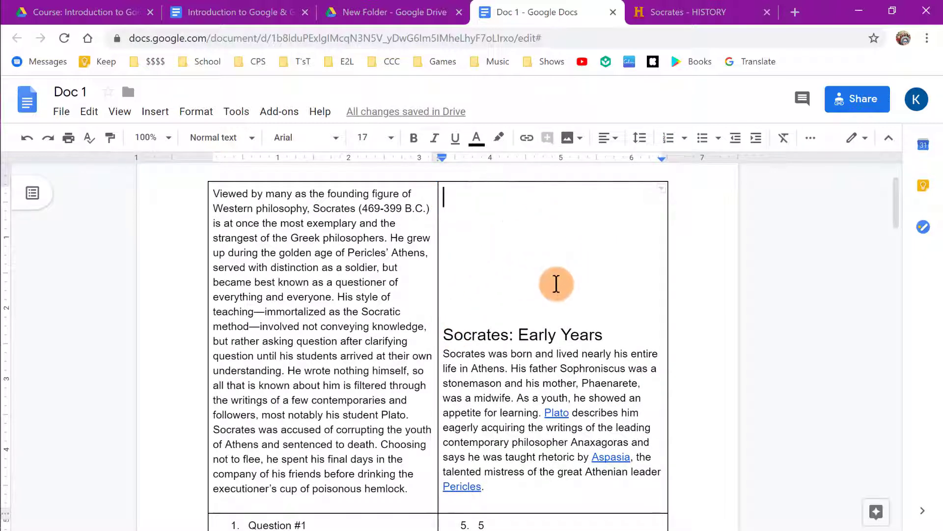
- Open the web image search for inserting a picture and search for Socrates
click(154, 113)
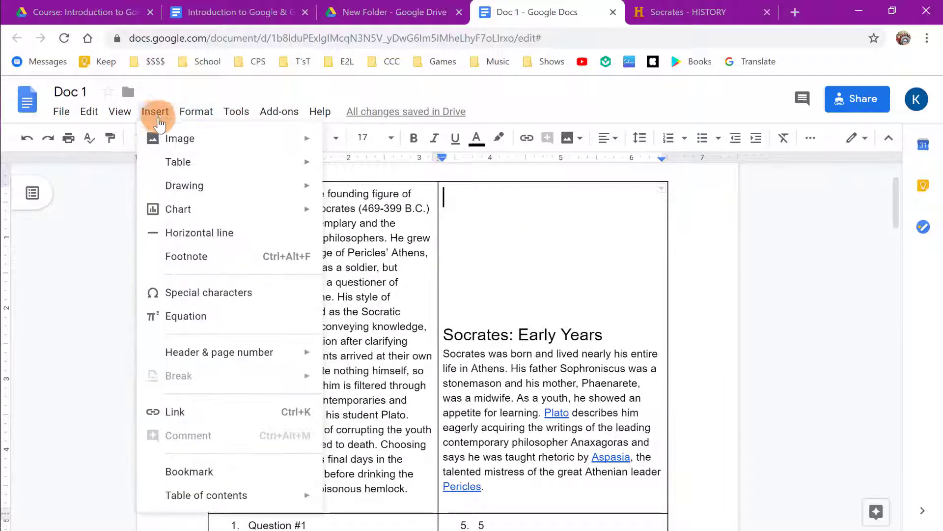
mouse_move(206, 139)
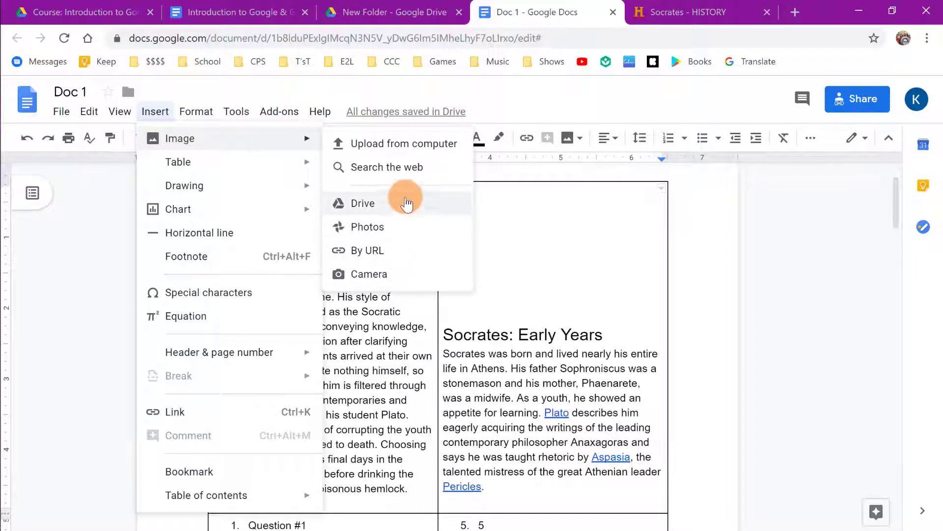
click(391, 170)
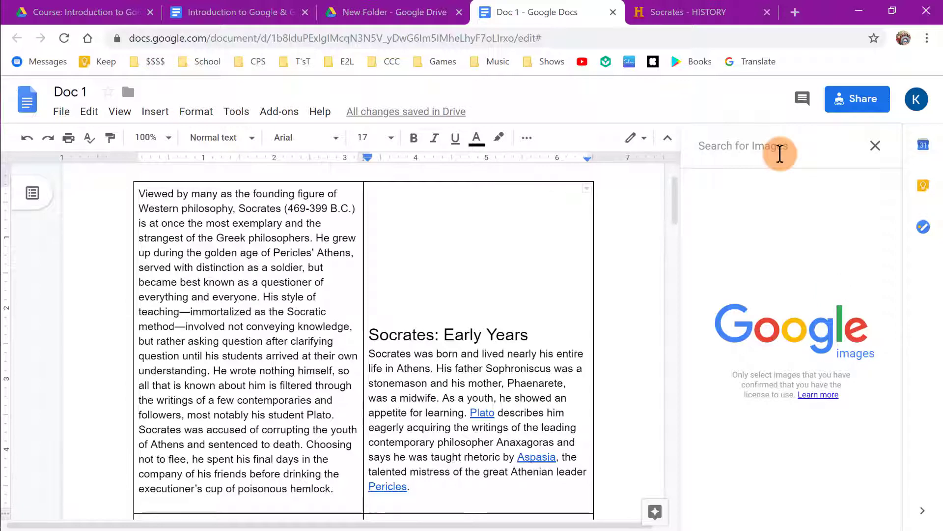
text(s)
key(BackSpace)
text(Socrat)
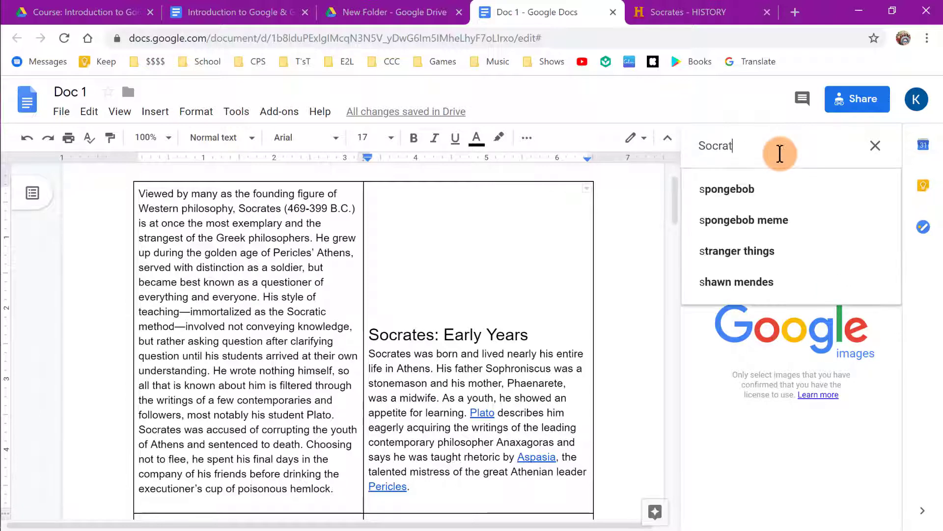
text(es)
key(Return)
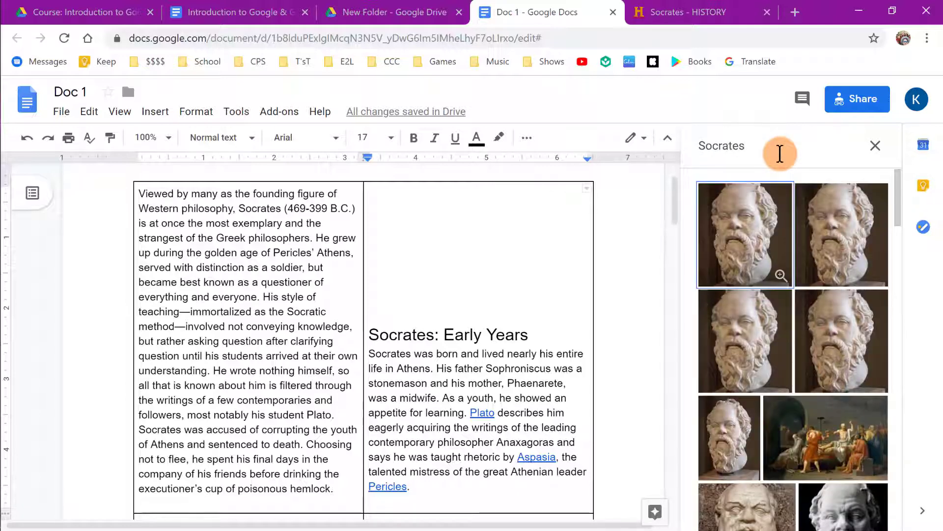
- Insert the first Socrates bust image from the search results above the Socrates: Early Years heading
click(418, 203)
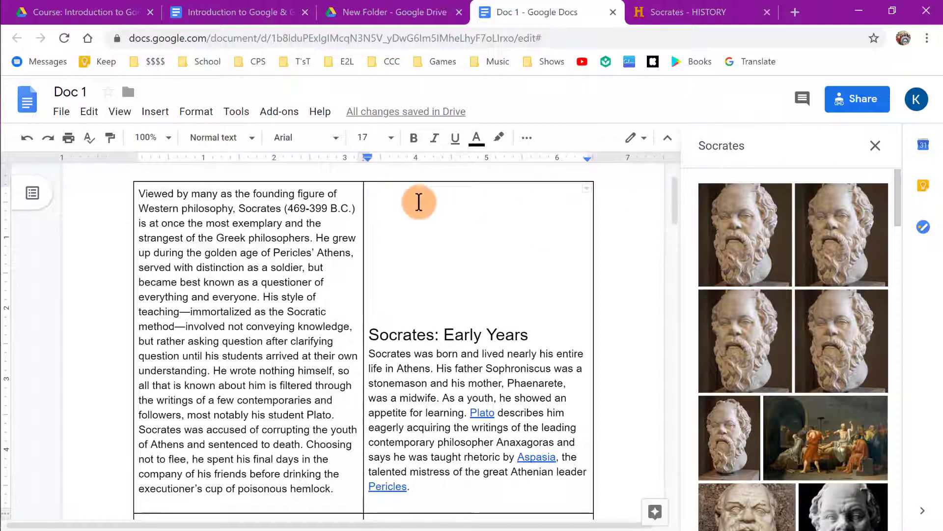
click(737, 231)
click(736, 228)
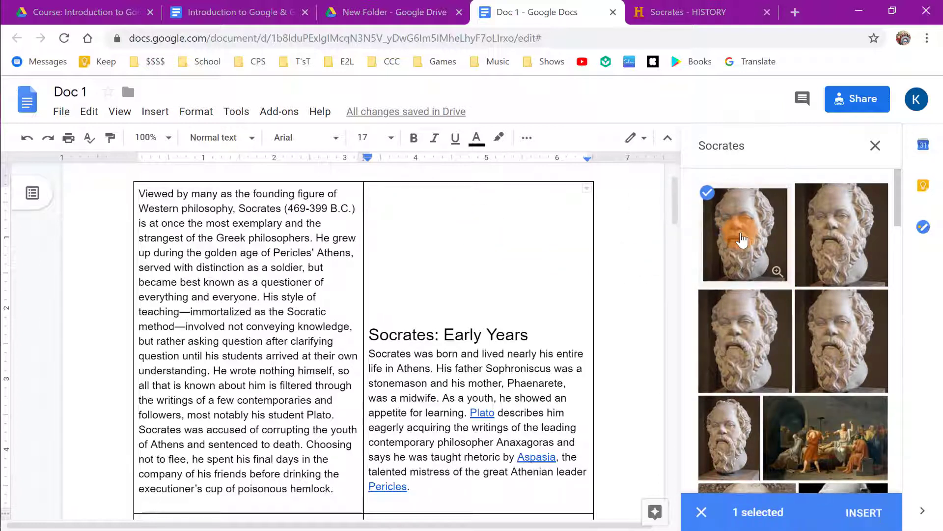
click(865, 512)
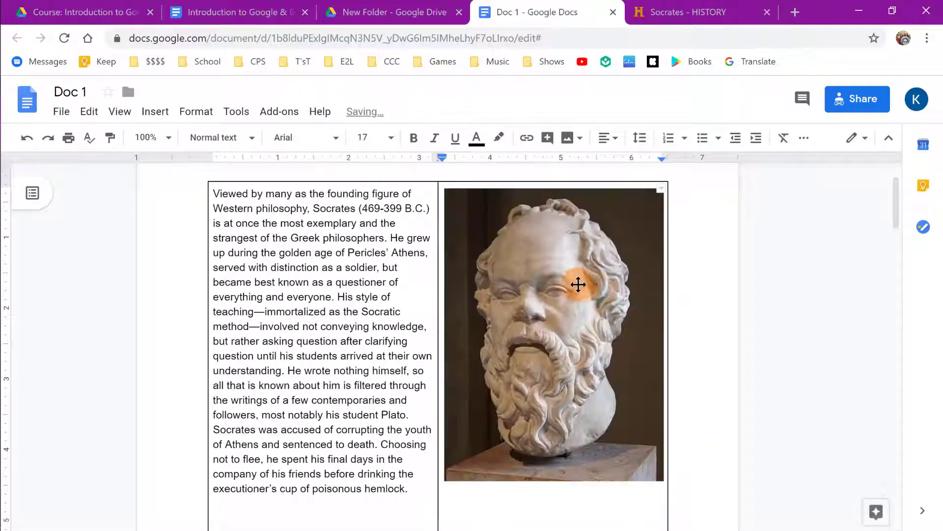
scroll(568, 290, down, 6)
scroll(570, 284, up, 6)
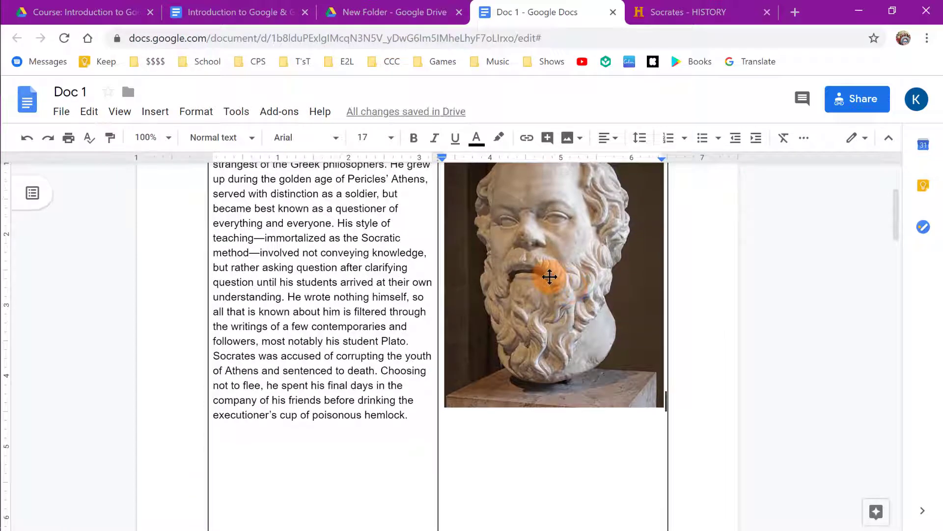
- Delete the leftover blank lines between the Socrates image and the Socrates: Early Years heading
click(560, 303)
scroll(552, 322, down, 6)
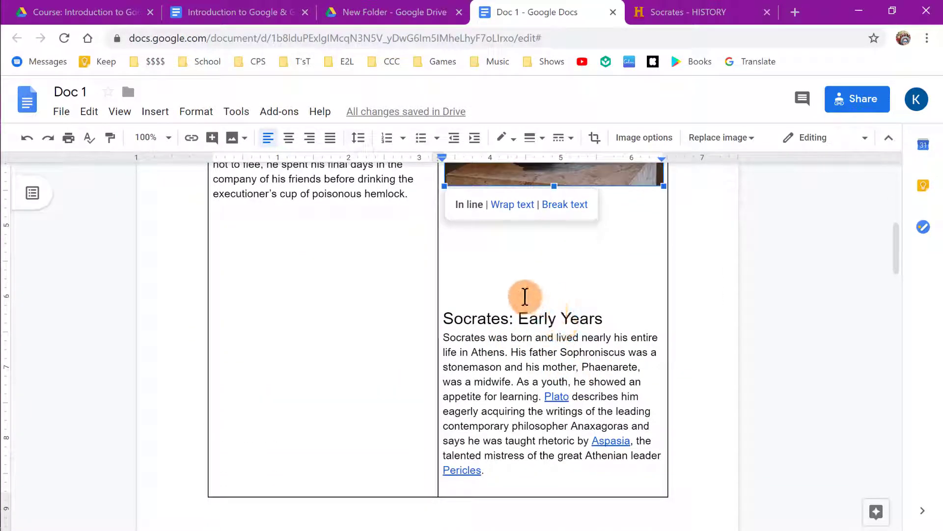
click(522, 296)
scroll(530, 320, up, 2)
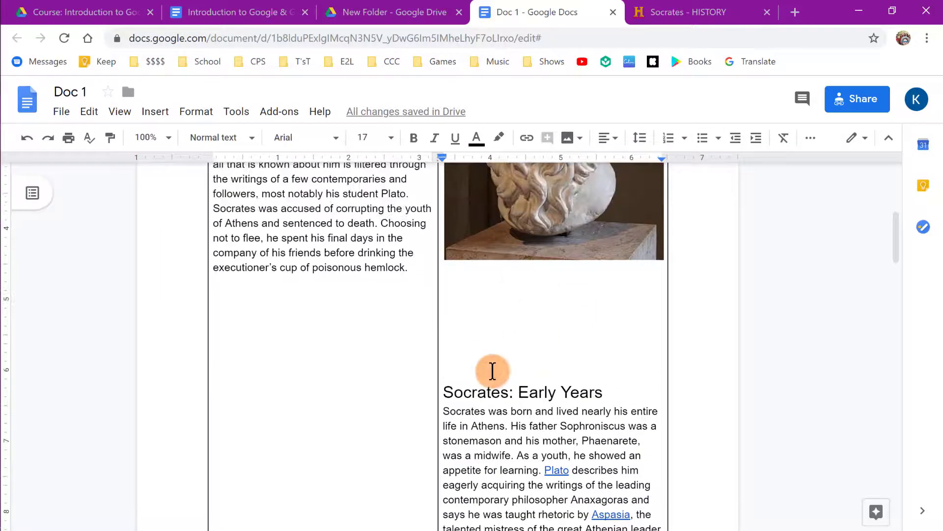
key(BackSpace)
key(BackSpace)
key(BackSpace)
key(BackSpace)
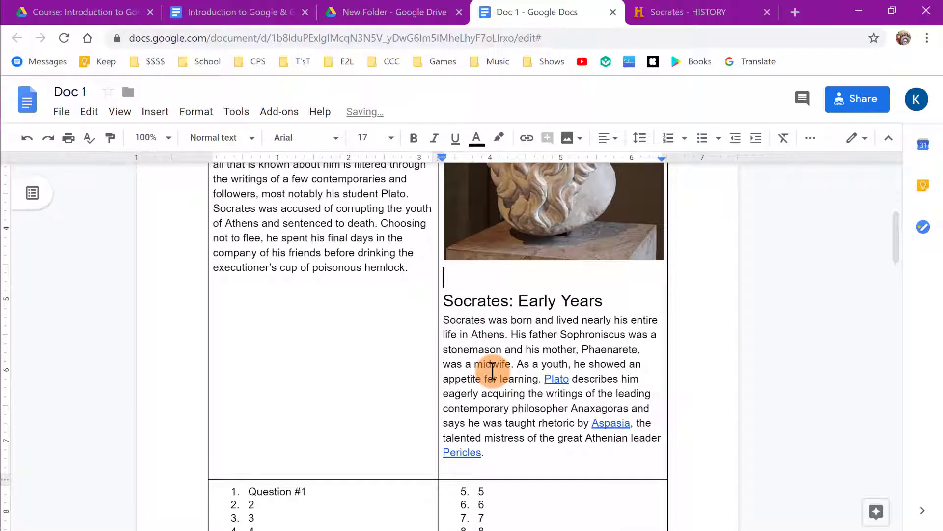
key(BackSpace)
scroll(492, 371, up, 6)
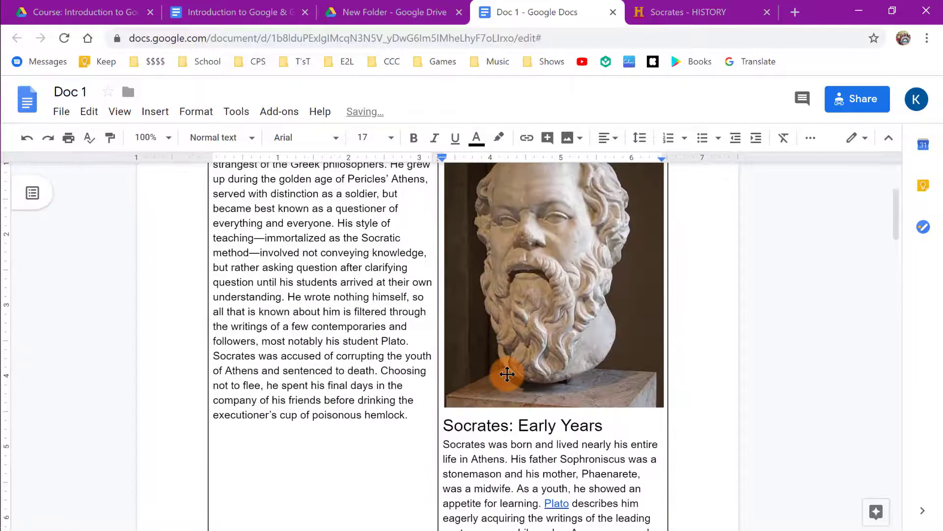
- Shrink the Socrates image proportionally to about 2 inches wide and centre it in its table cell
click(551, 348)
scroll(551, 344, down, 4)
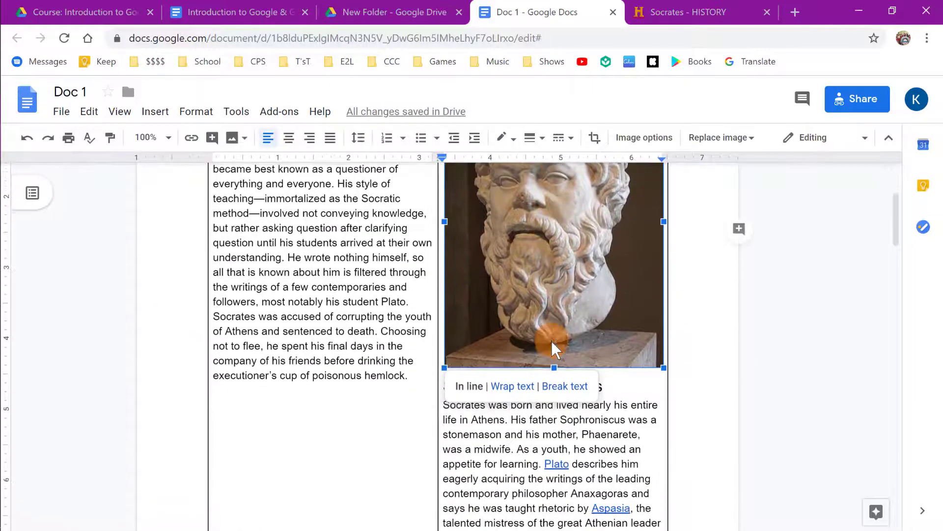
drag(664, 366, 555, 266)
scroll(558, 274, up, 3)
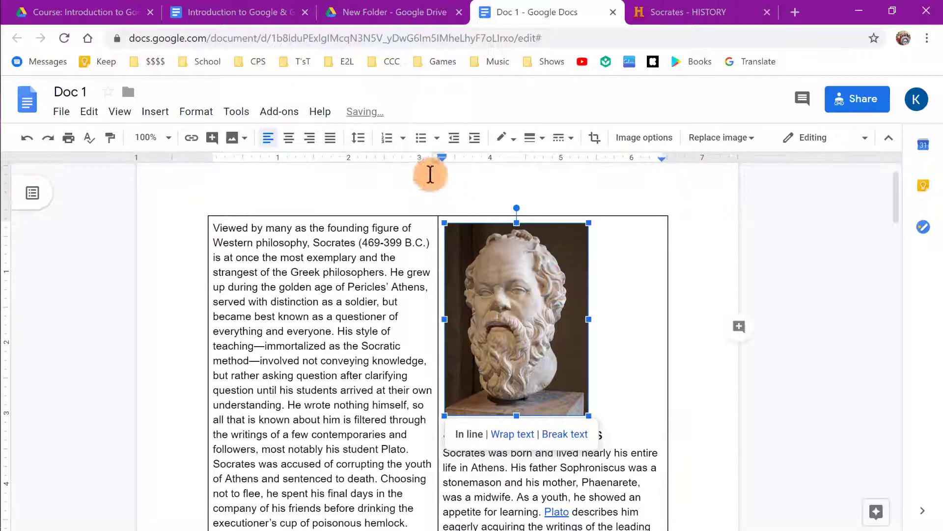
click(290, 139)
scroll(322, 295, down, 2)
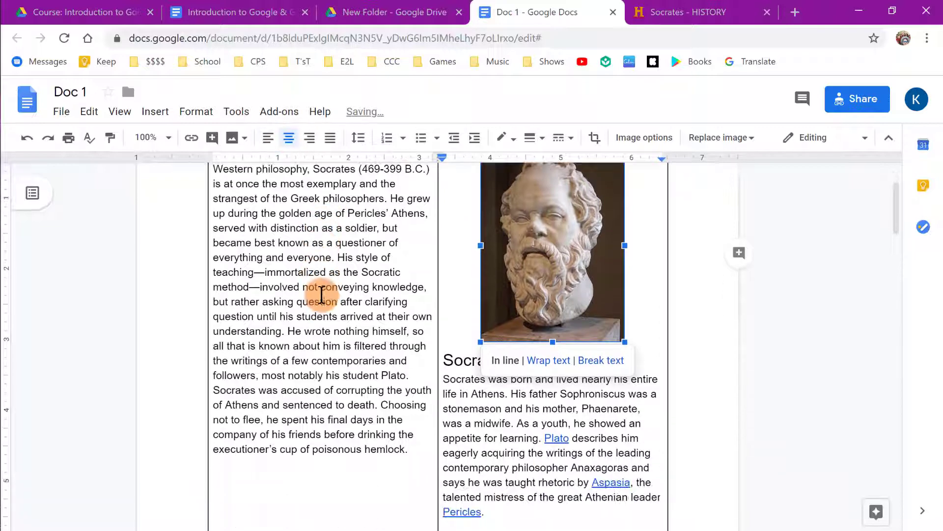
click(322, 295)
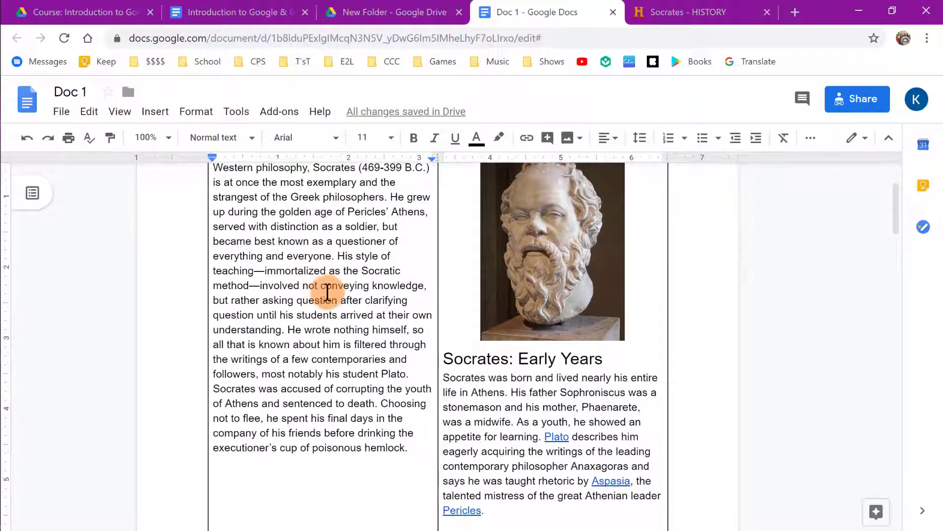
- Add a page header with blank lines to fill in for Name, Teacher, Period and Date, and return to the body text
scroll(327, 292, down, 2)
scroll(344, 317, up, 3)
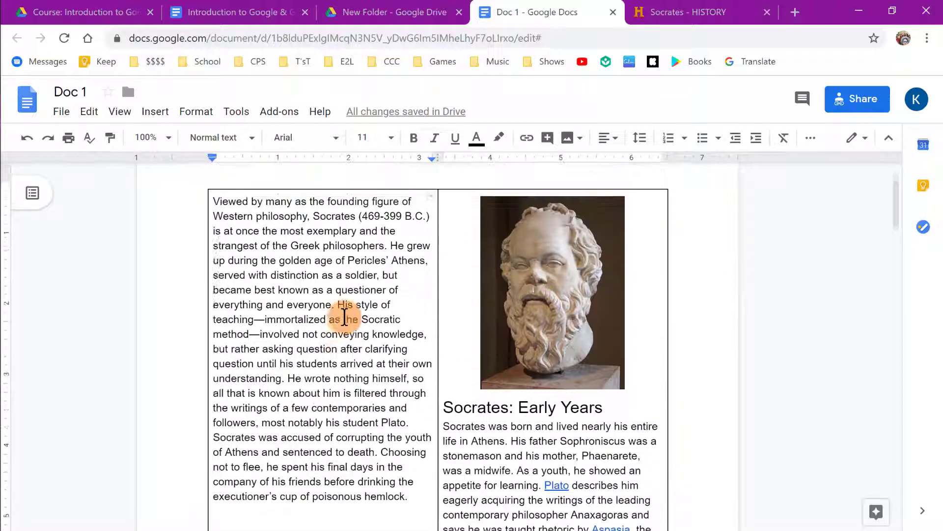
scroll(345, 316, down, 3)
scroll(345, 316, up, 5)
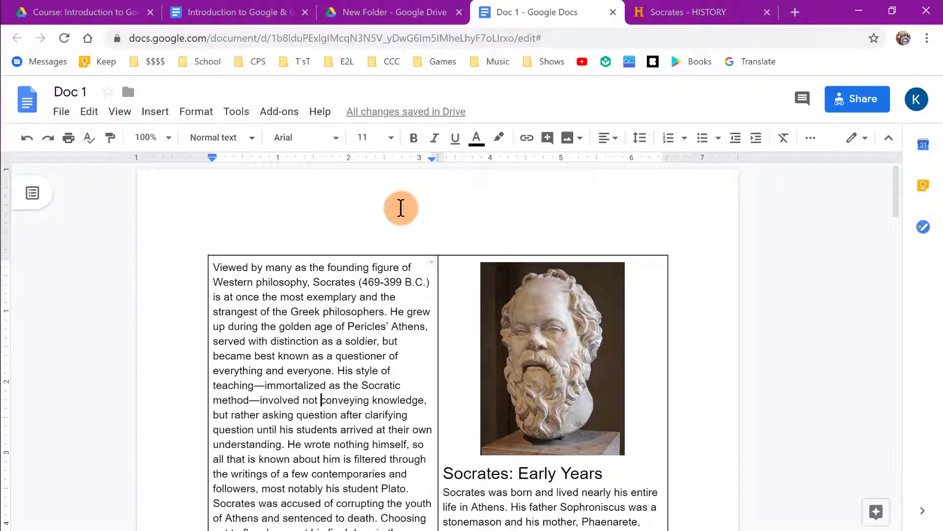
double_click(377, 200)
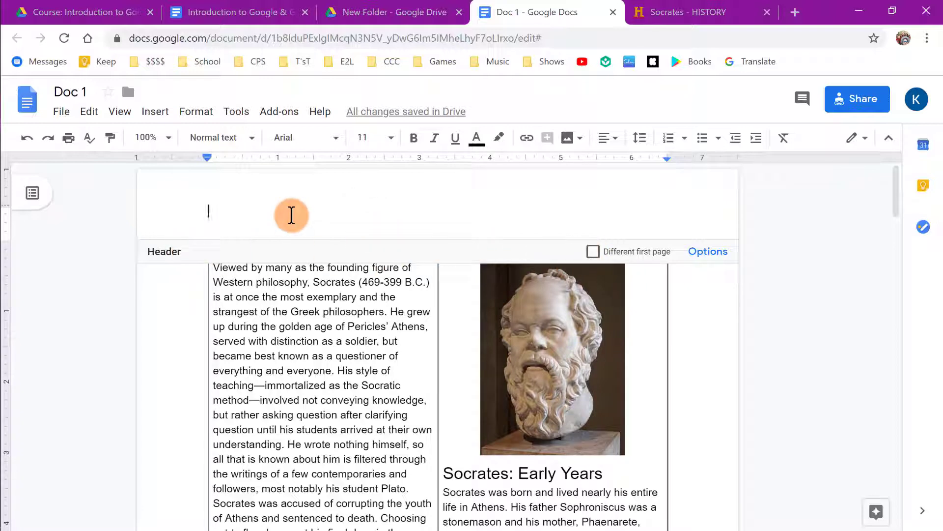
text(Name: ____)
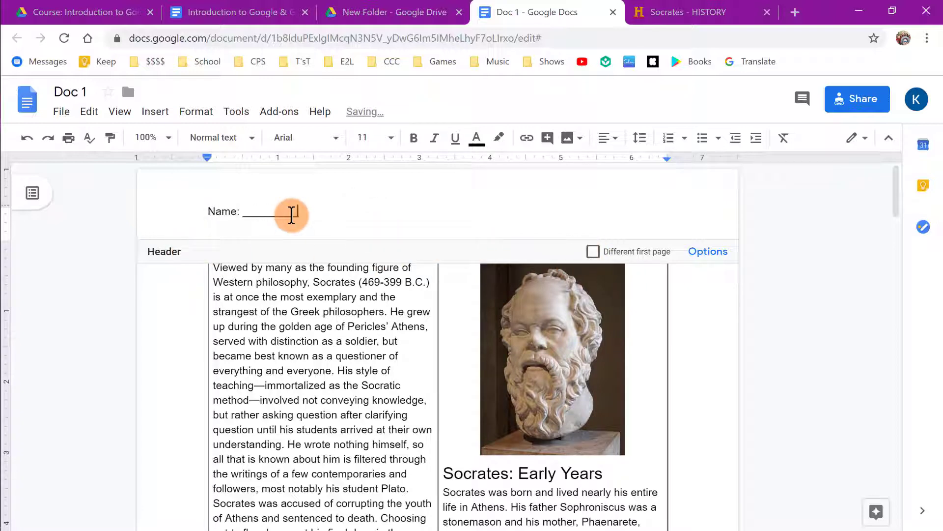
text(____________________ Teacher: ________ Period: _____ Date: _______)
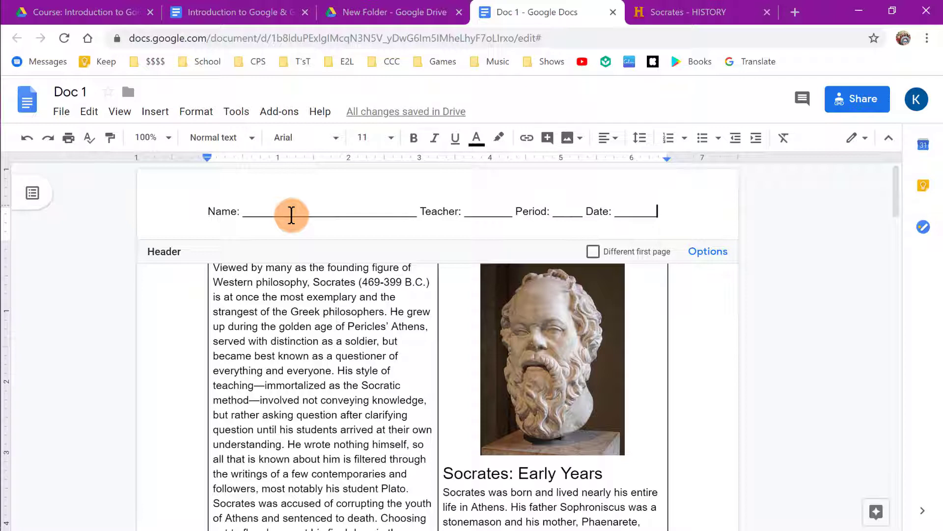
click(305, 281)
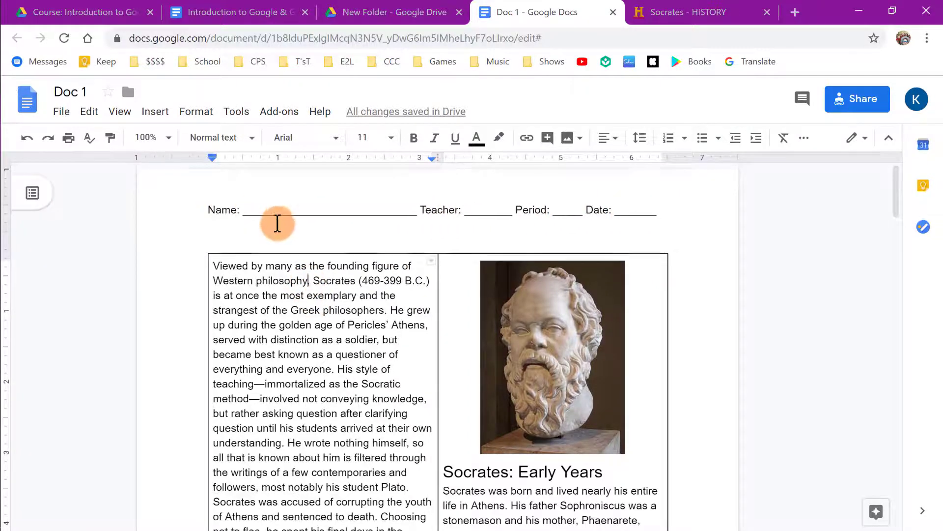
- Review the header line on the document's other pages
scroll(275, 220, down, 7)
scroll(275, 295, down, 2)
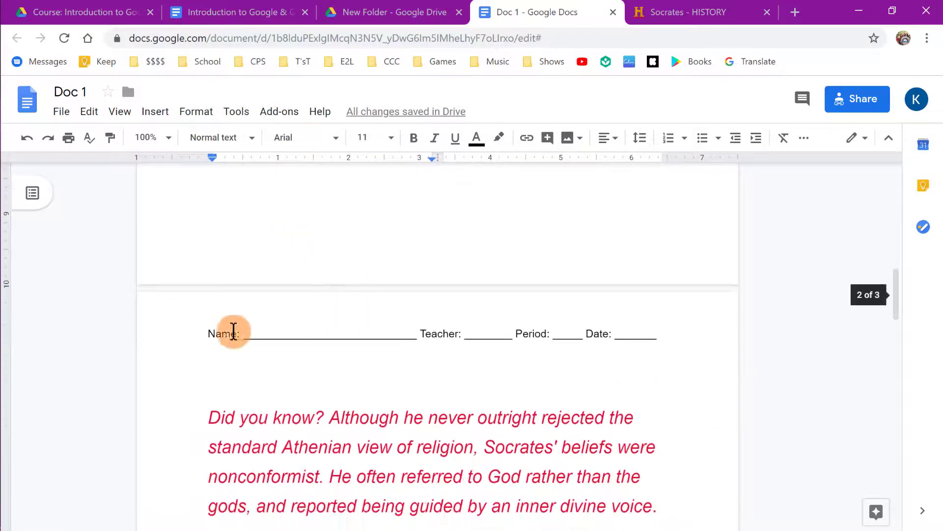
scroll(491, 319, down, 1)
scroll(431, 309, down, 17)
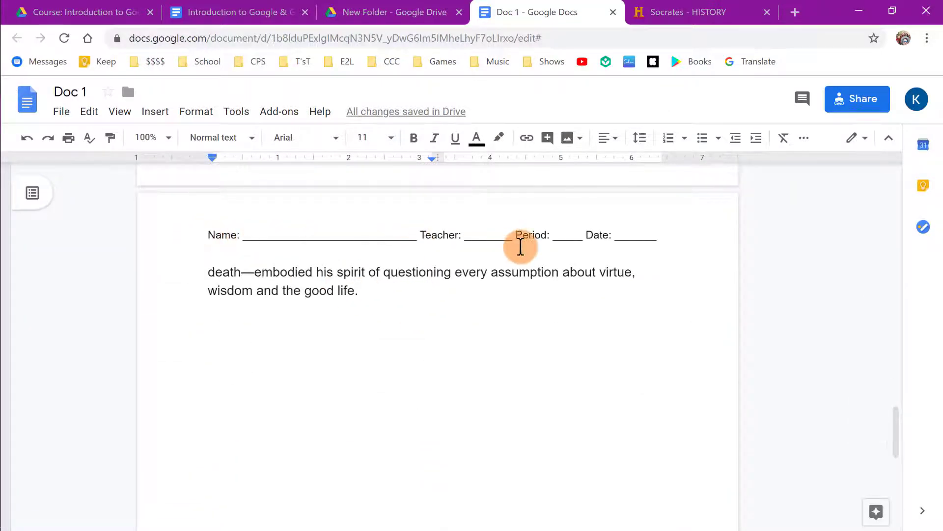
scroll(499, 255, down, 3)
scroll(496, 255, up, 5)
scroll(493, 256, up, 15)
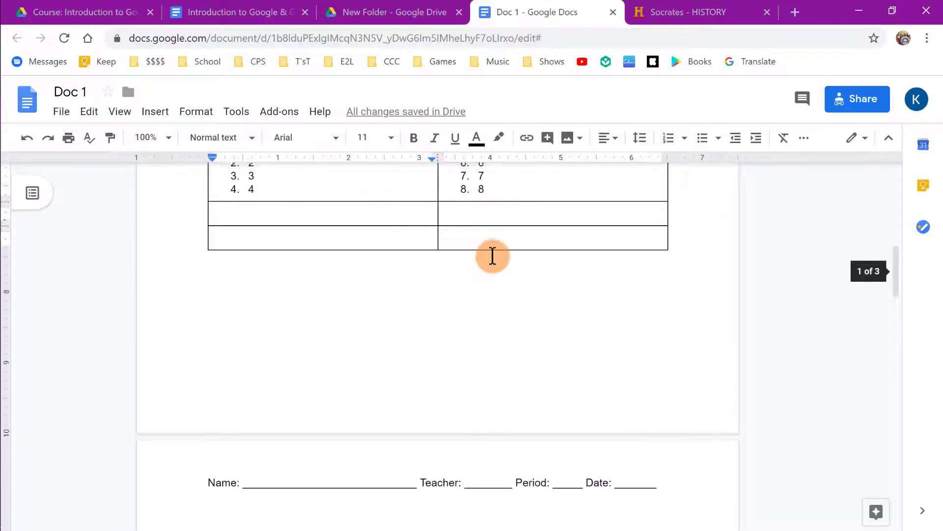
- Select the header line on page one and enable a different header for the first page
double_click(490, 216)
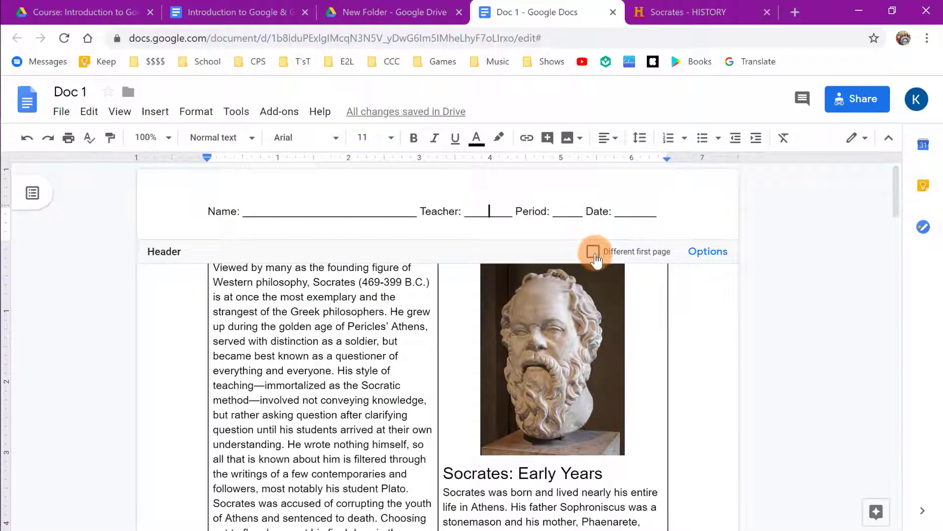
drag(665, 212, 200, 216)
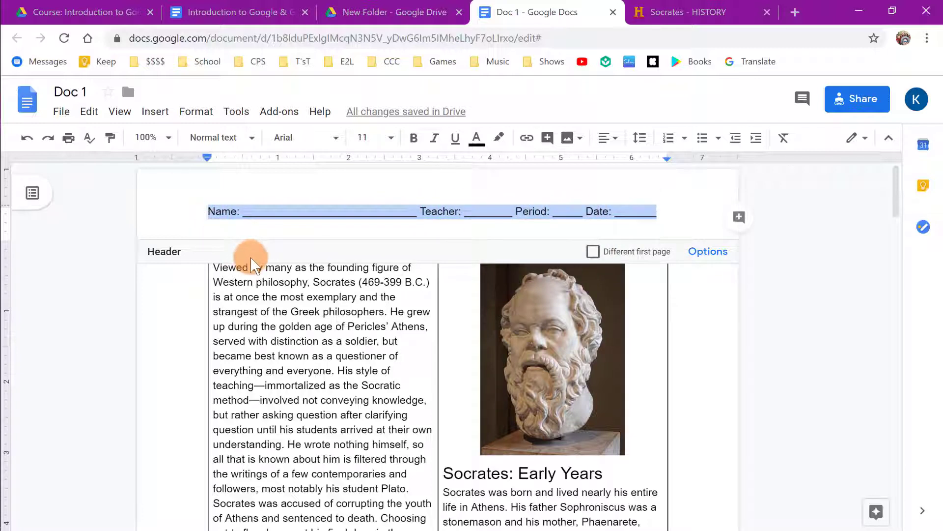
click(594, 252)
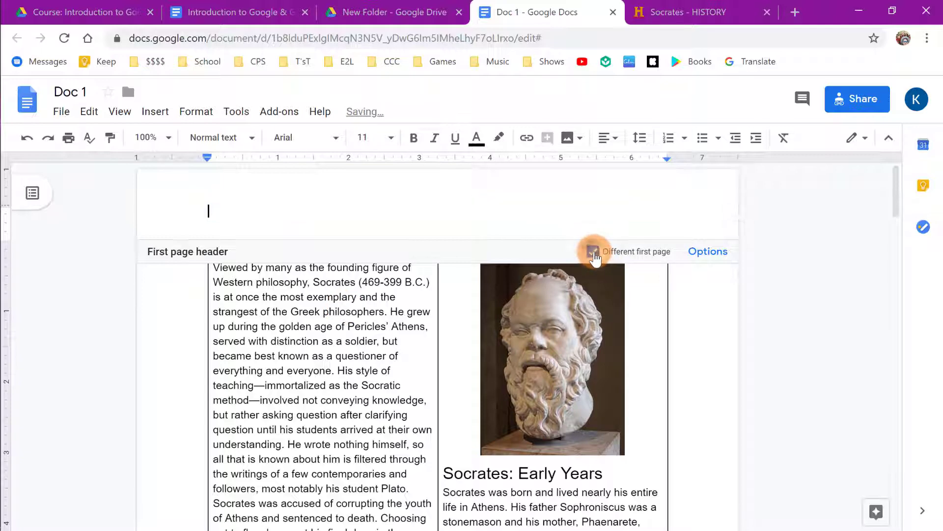
- Delete the Name, Teacher, Period and Date line from the header of page two and return to the body text
scroll(352, 219, down, 4)
scroll(357, 247, down, 5)
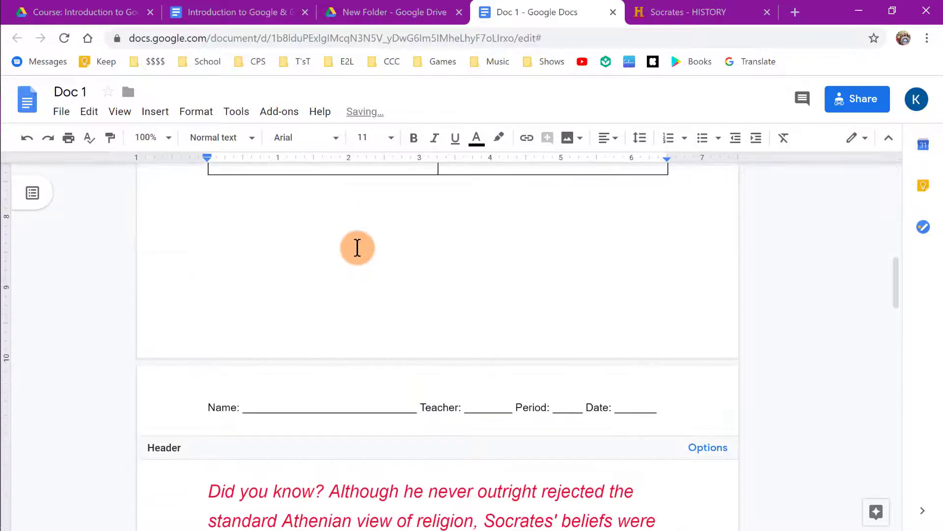
triple_click(445, 331)
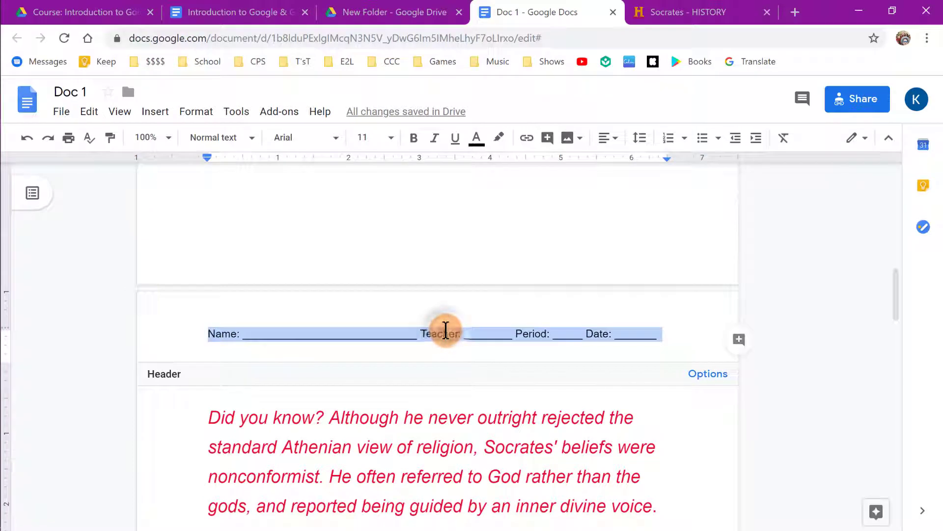
key(BackSpace)
click(423, 412)
scroll(418, 384, down, 10)
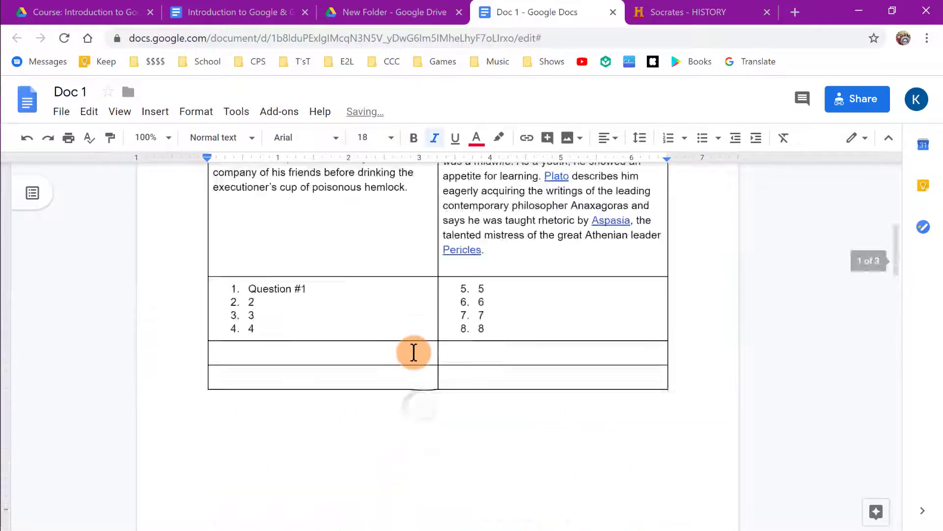
- Paste the Name, Teacher, Period and Date line into the first page header and return to the body text
scroll(414, 352, up, 15)
double_click(448, 196)
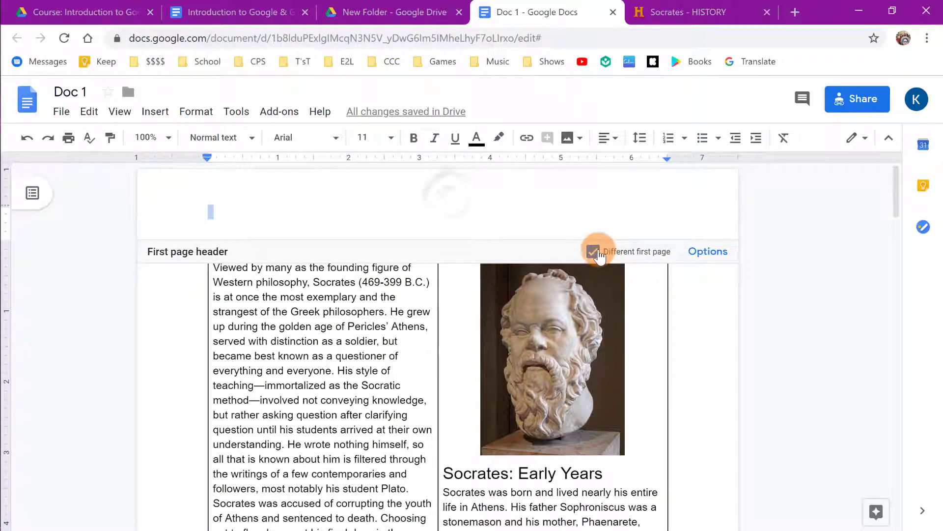
click(460, 219)
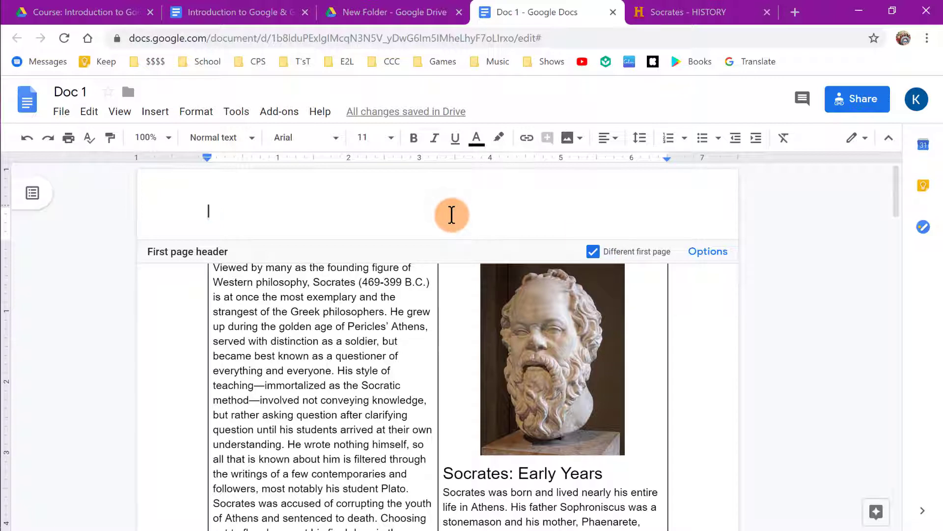
key(ctrl+v)
click(384, 344)
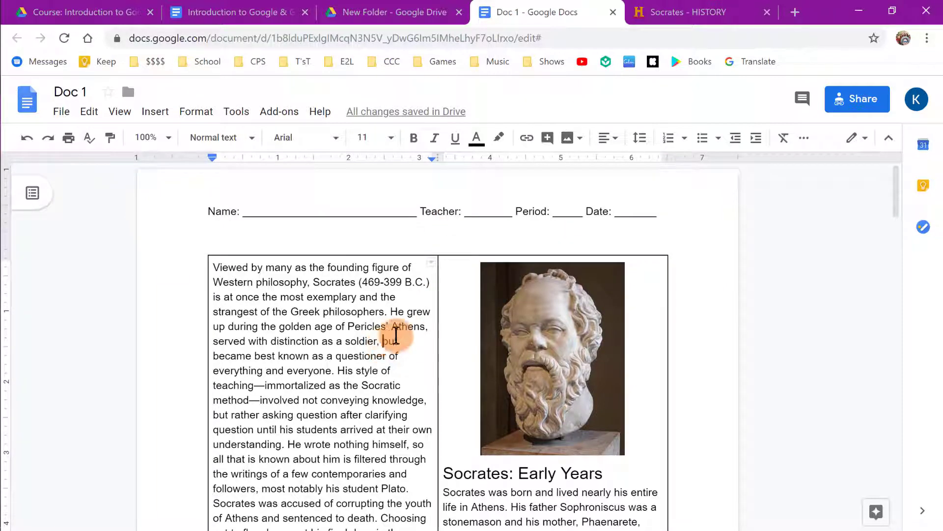
- Turn off both Different first page and Different odd & even in the header options and return to the body text
scroll(384, 344, down, 15)
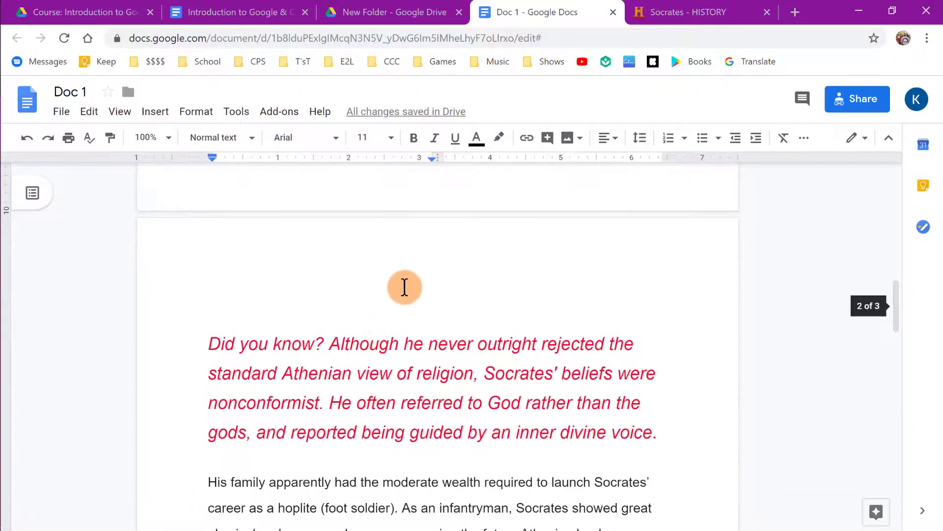
scroll(403, 285, down, 15)
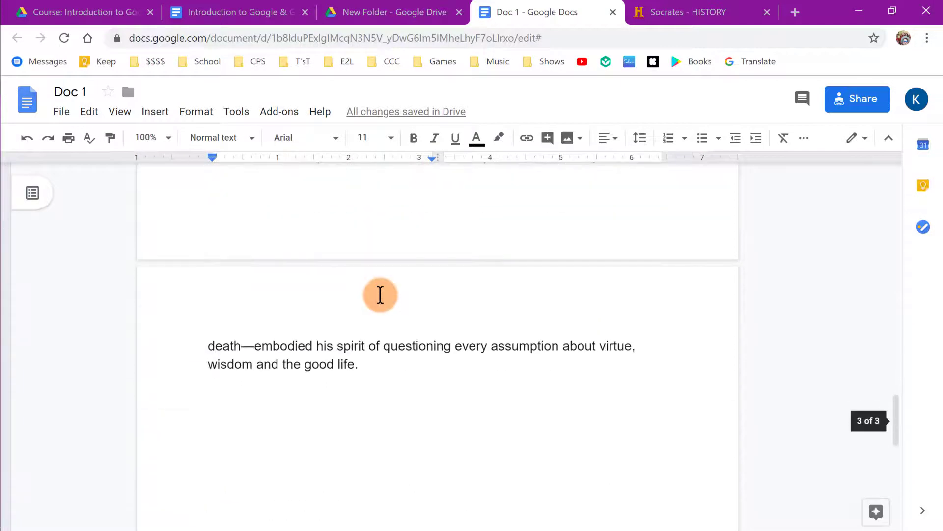
scroll(380, 295, up, 20)
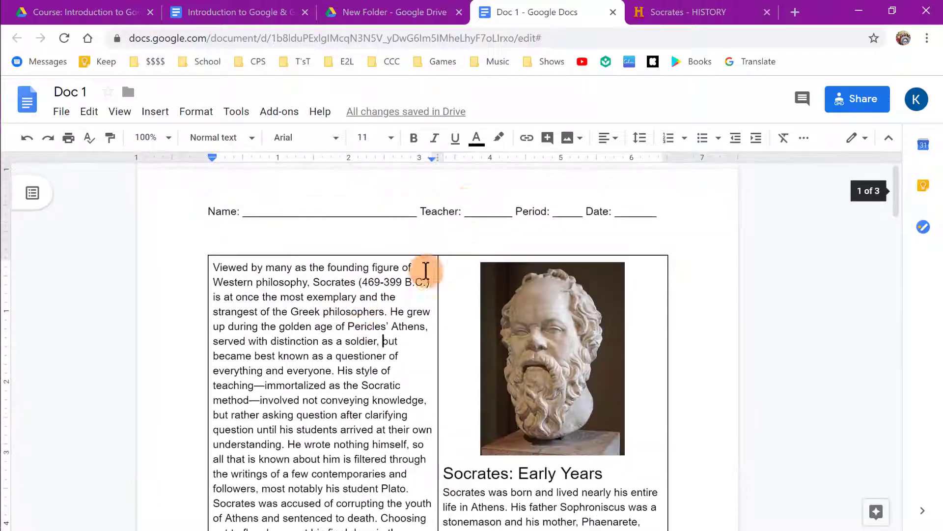
double_click(466, 204)
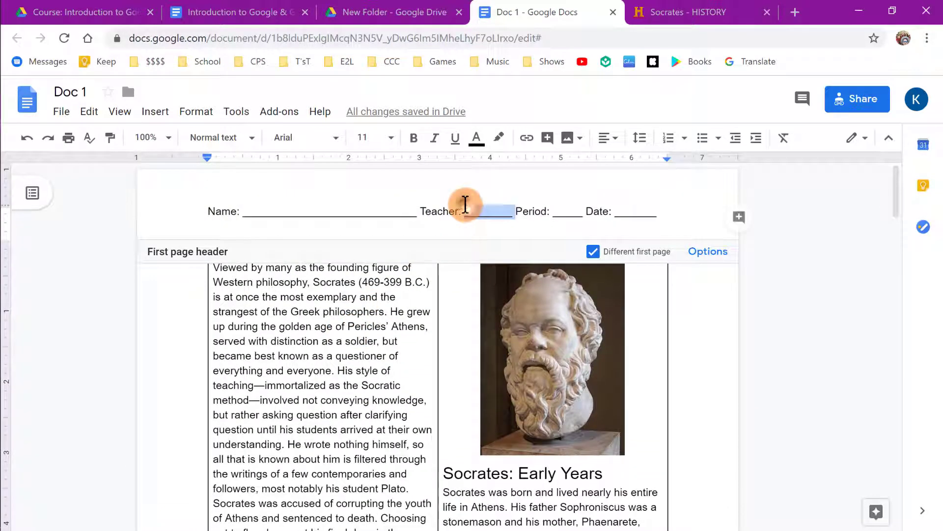
click(711, 252)
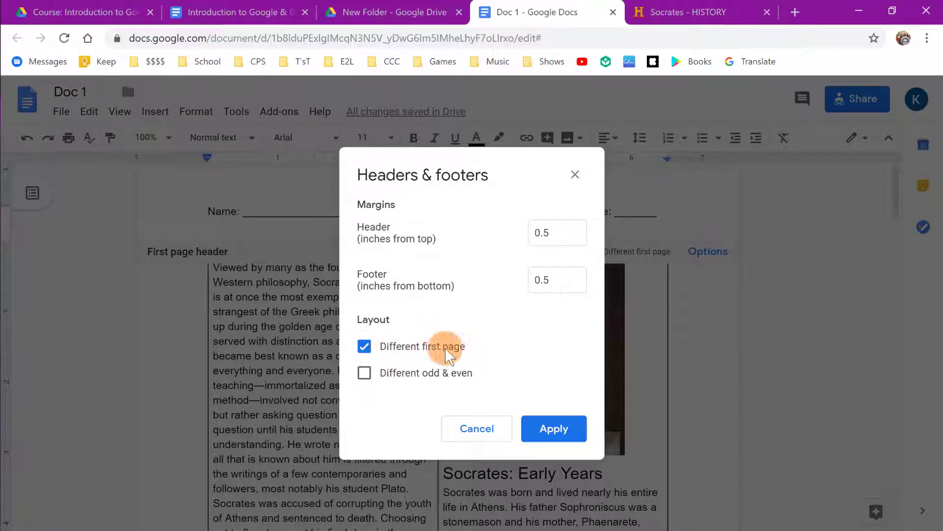
click(364, 373)
click(364, 345)
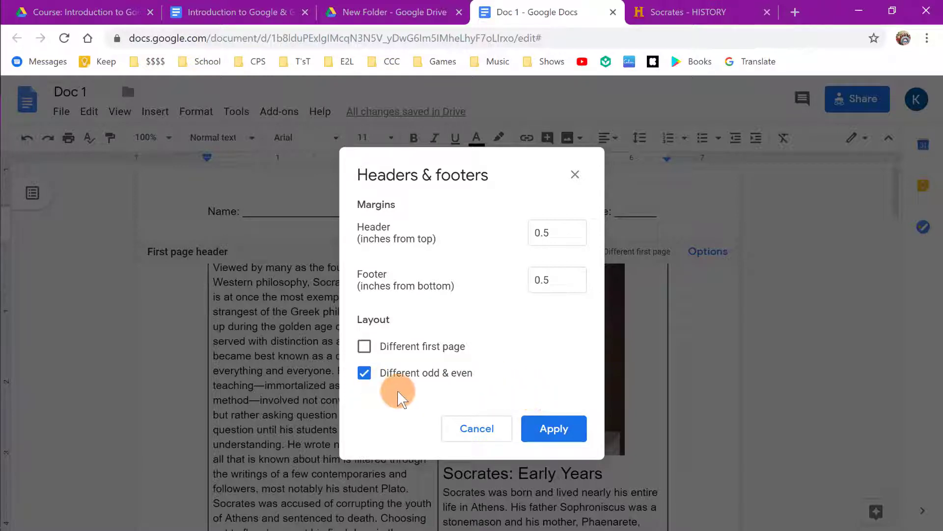
click(366, 374)
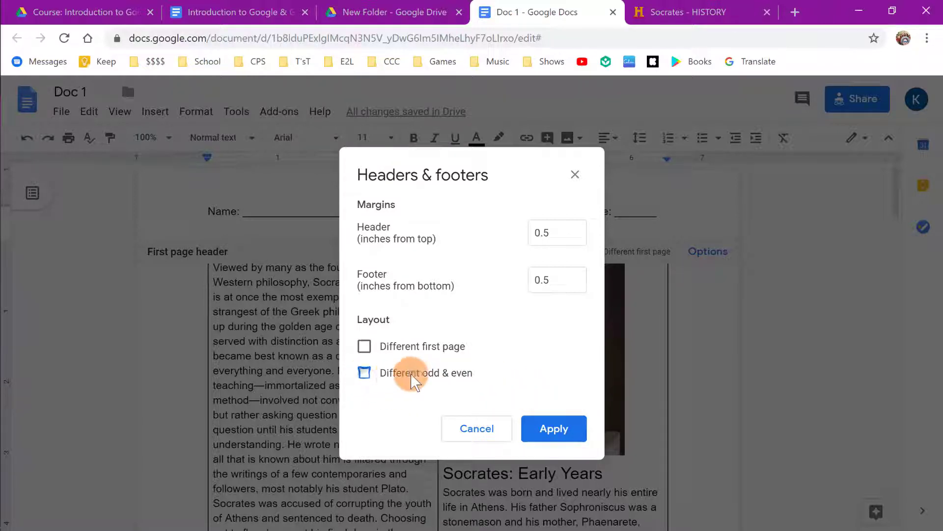
click(550, 432)
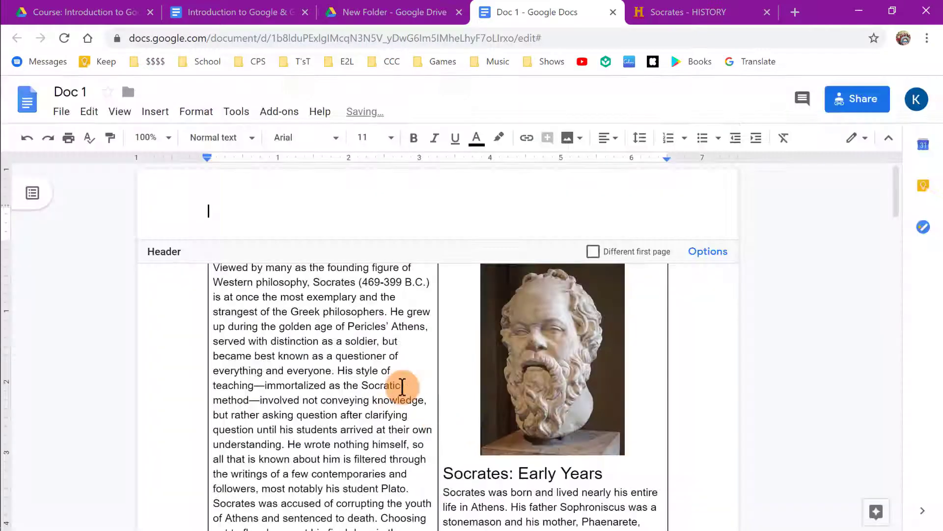
click(370, 335)
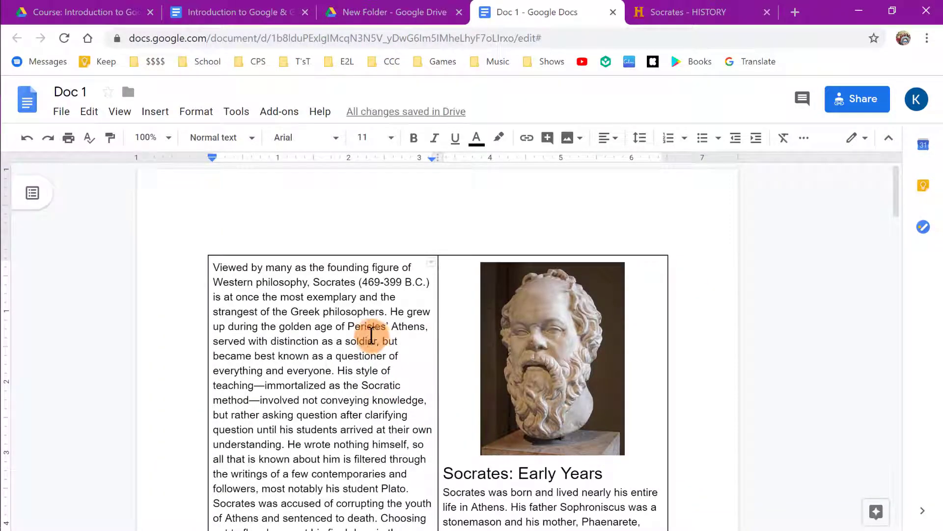
- Examine the footer area of page one and the space below the table
scroll(307, 300, down, 10)
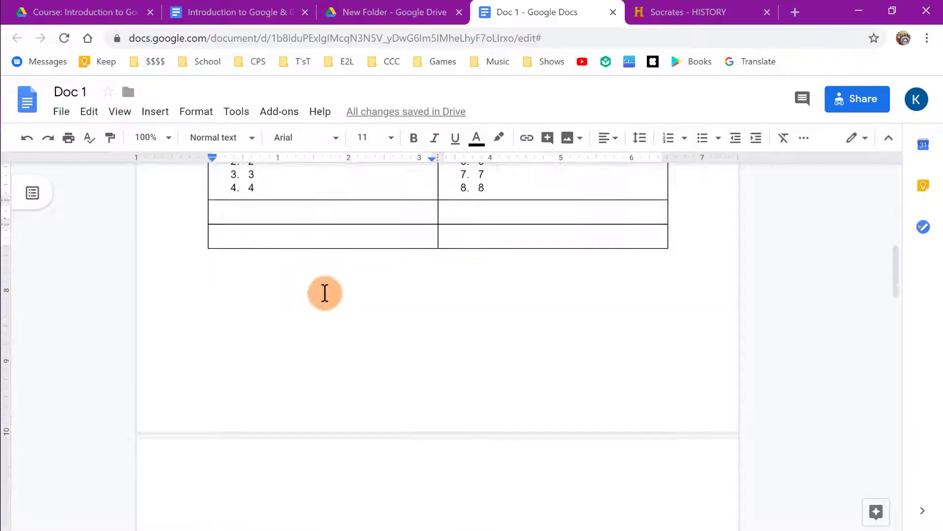
double_click(395, 401)
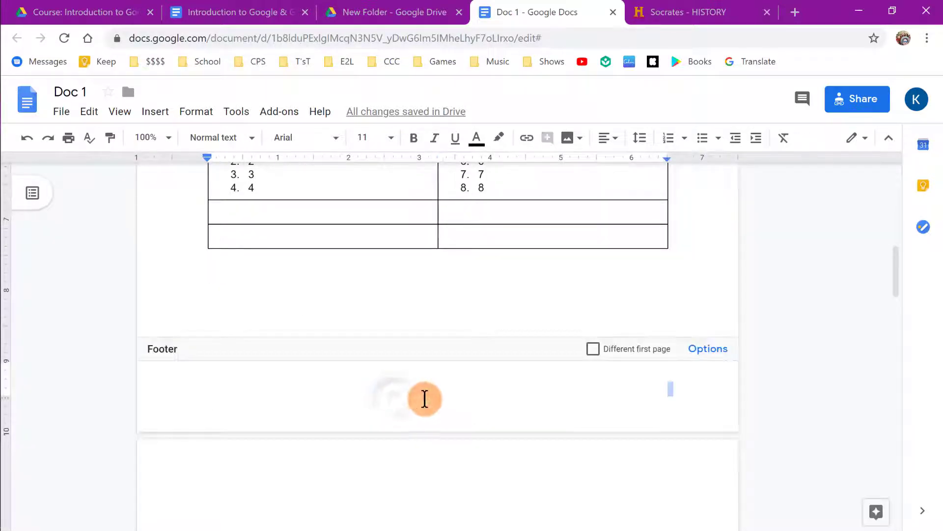
click(391, 306)
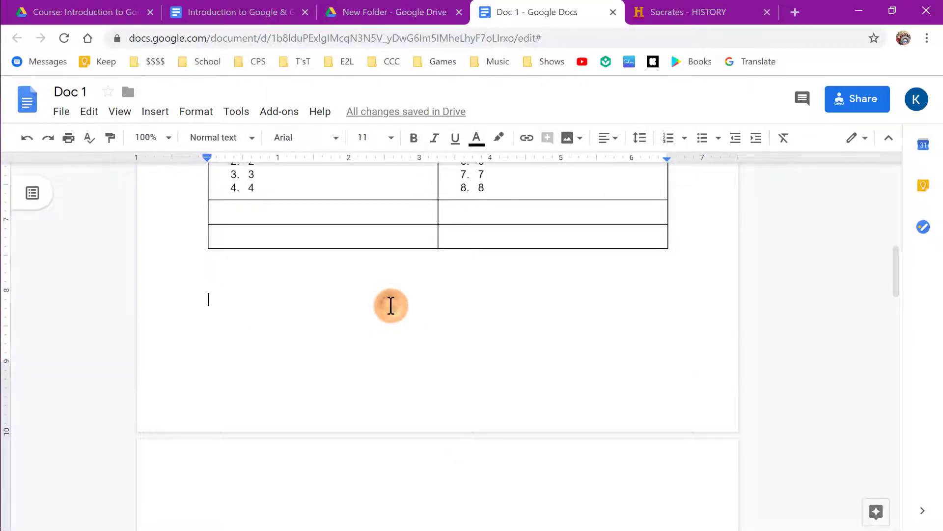
scroll(387, 305, up, 10)
scroll(367, 311, down, 8)
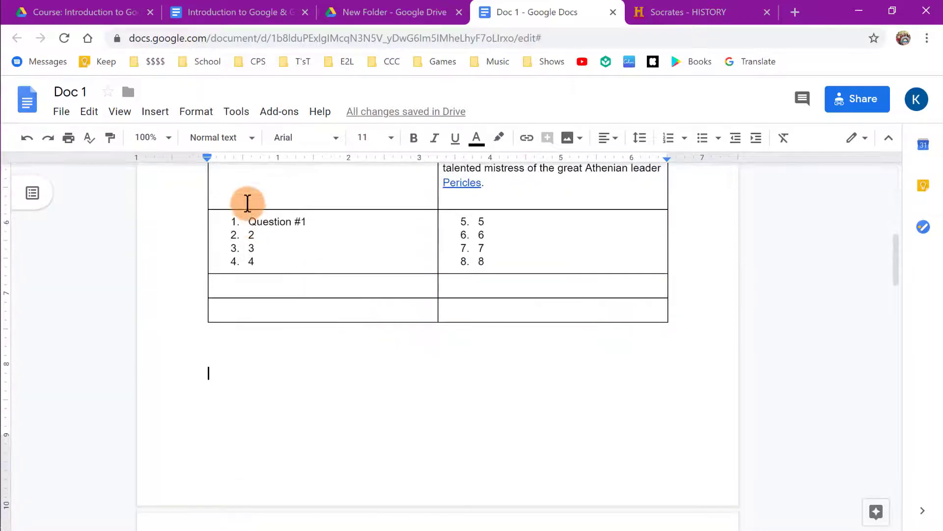
scroll(354, 290, up, 10)
scroll(384, 276, down, 10)
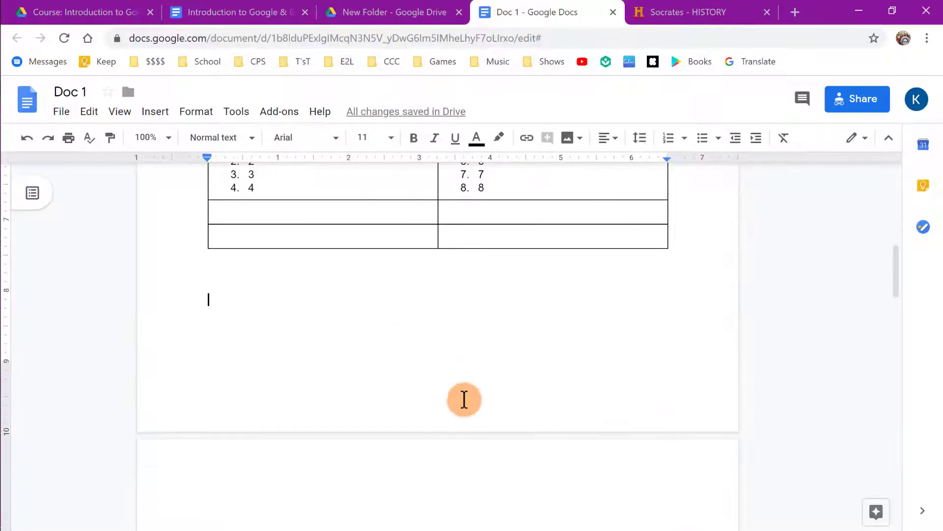
double_click(453, 373)
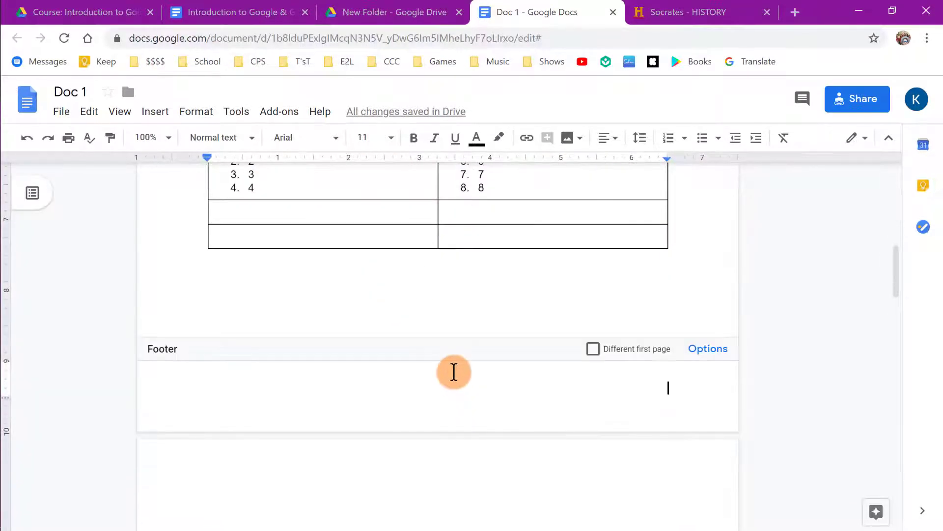
click(432, 286)
scroll(417, 295, up, 5)
scroll(305, 231, down, 4)
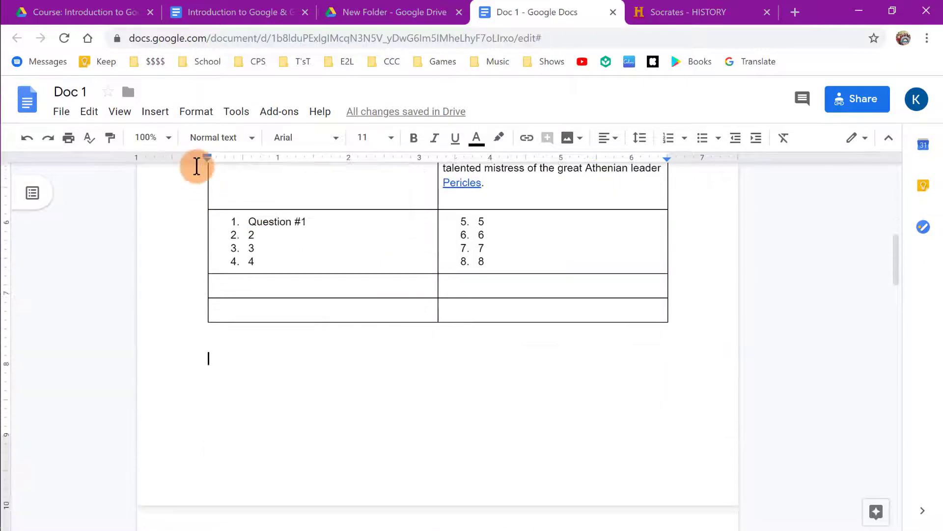
- Insert page numbers in the footer of every page, starting from page one, and return to the body text
click(153, 111)
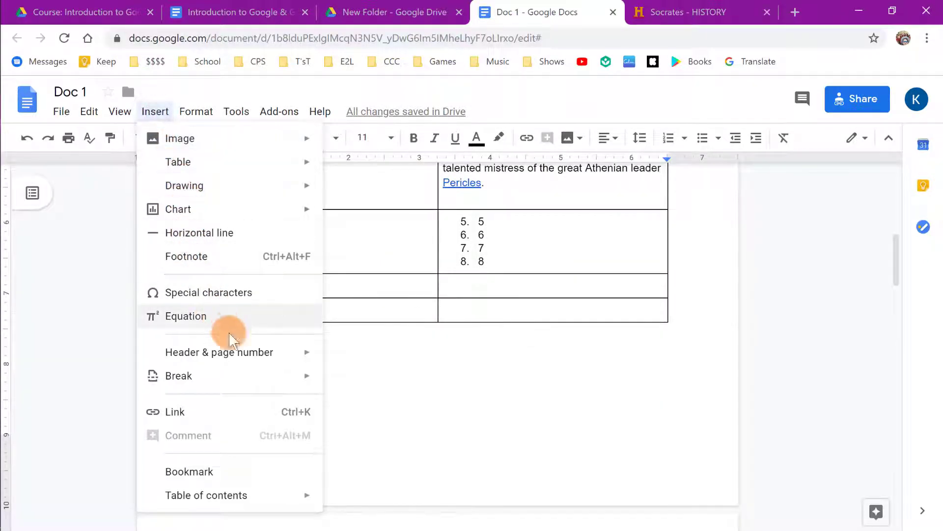
mouse_move(233, 360)
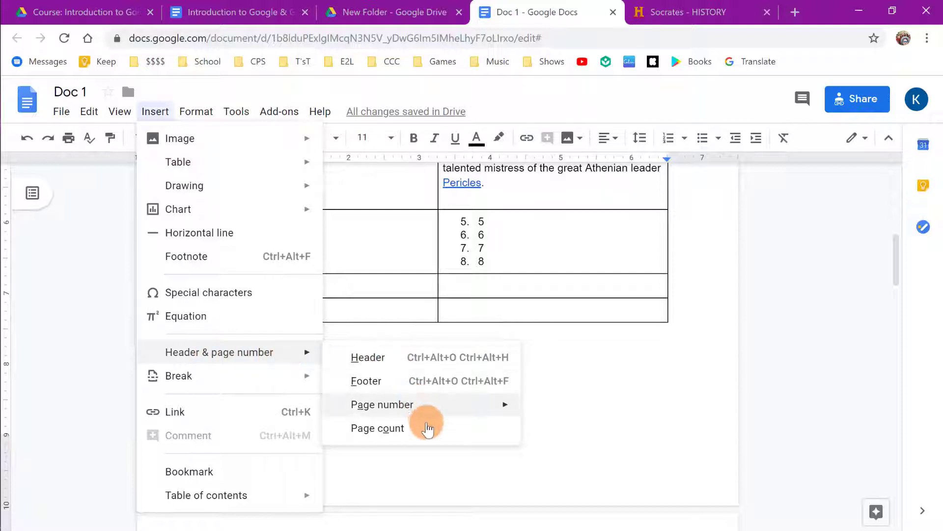
mouse_move(445, 410)
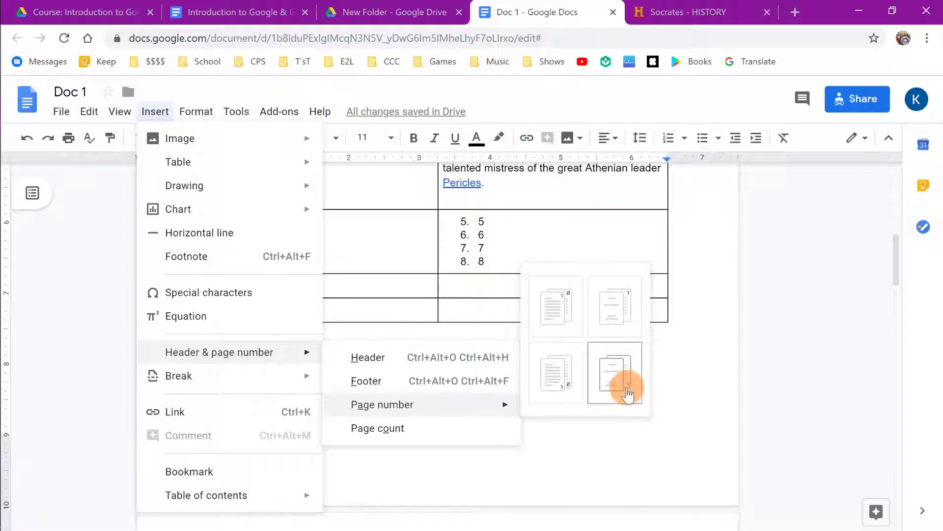
click(568, 397)
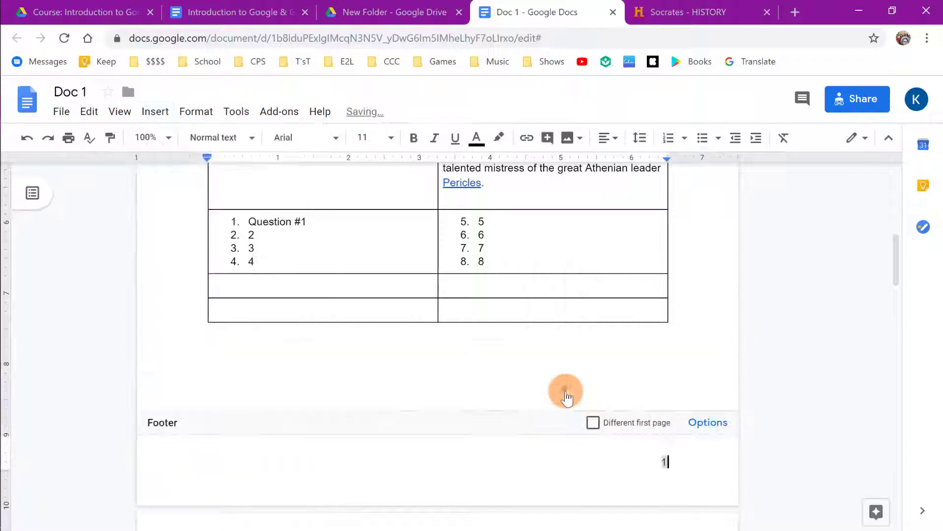
click(645, 359)
- Review the footer page numbers throughout the document and the worksheet table on page one
scroll(647, 361, down, 7)
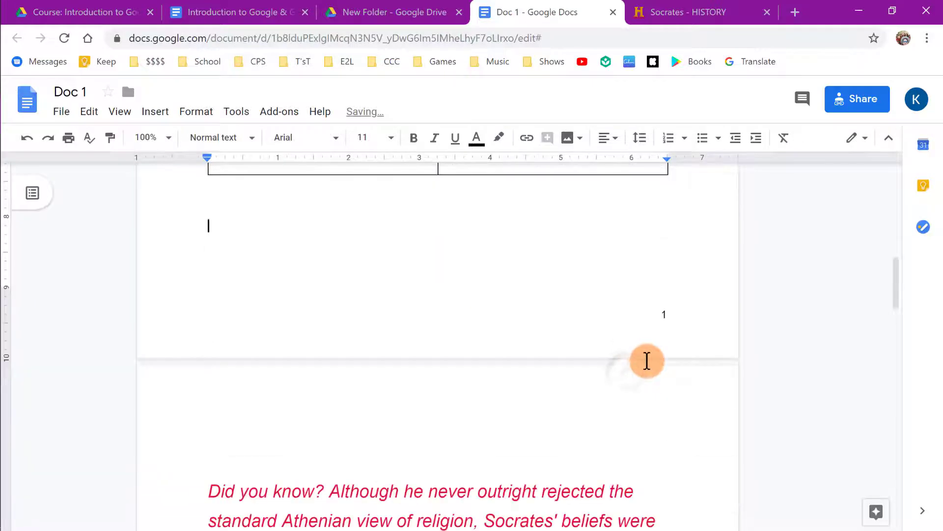
scroll(647, 362, down, 12)
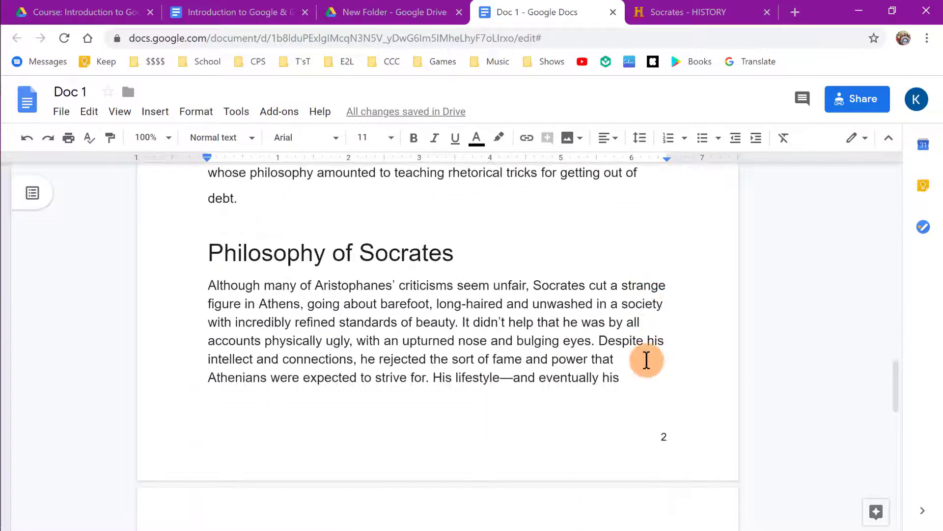
scroll(647, 360, down, 5)
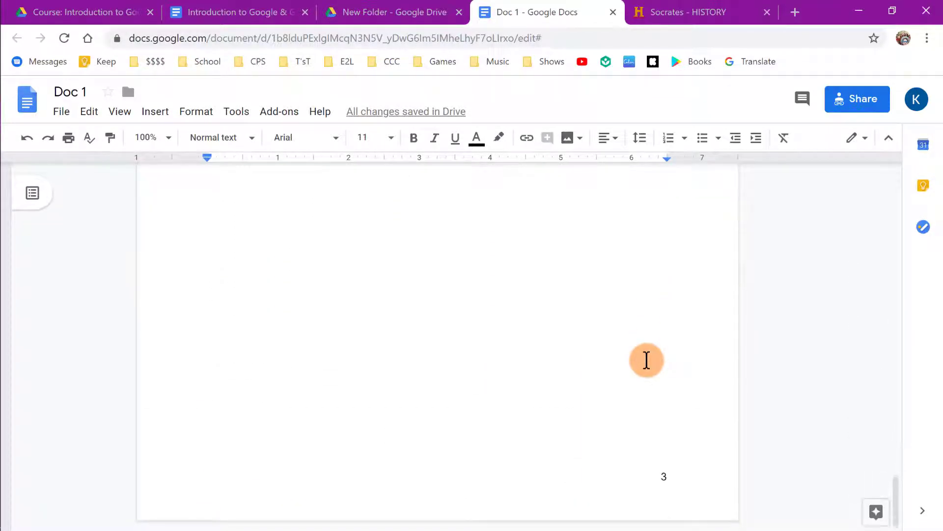
scroll(645, 358, up, 4)
scroll(645, 359, up, 20)
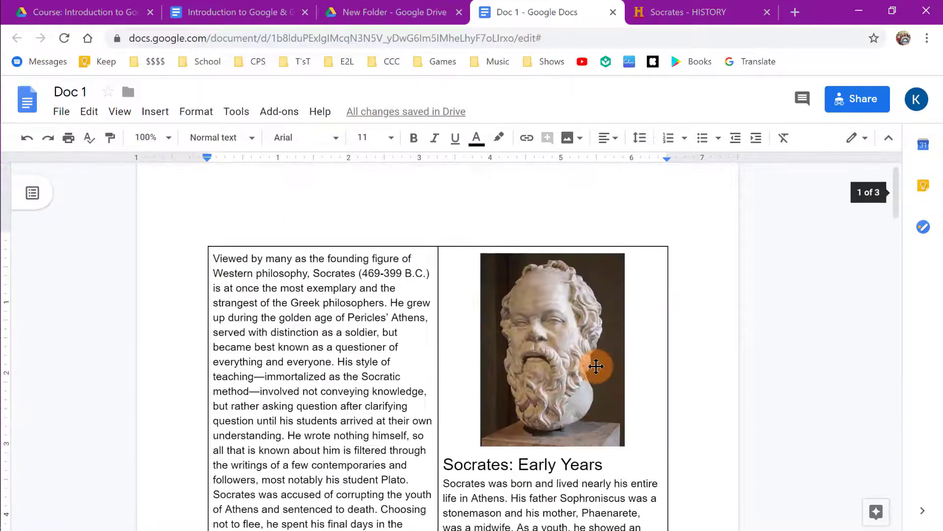
scroll(582, 361, down, 5)
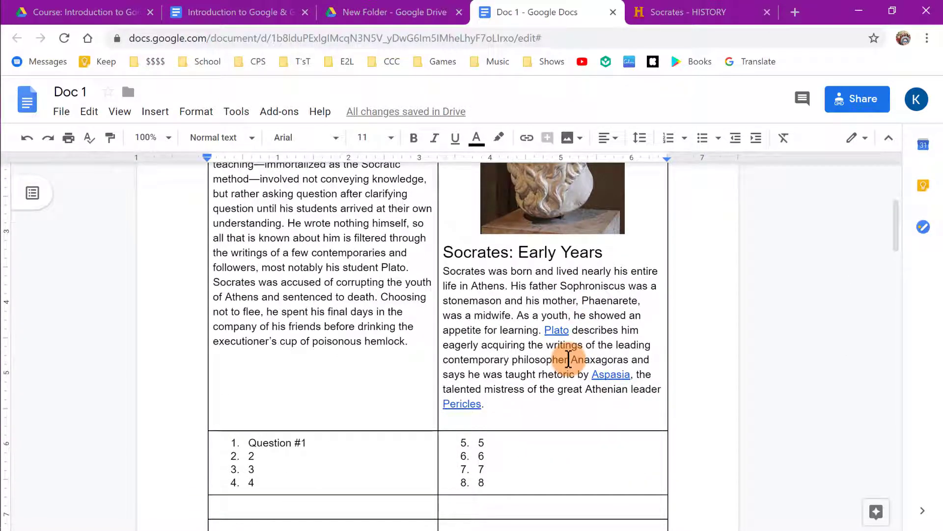
scroll(568, 359, up, 2)
scroll(552, 354, down, 2)
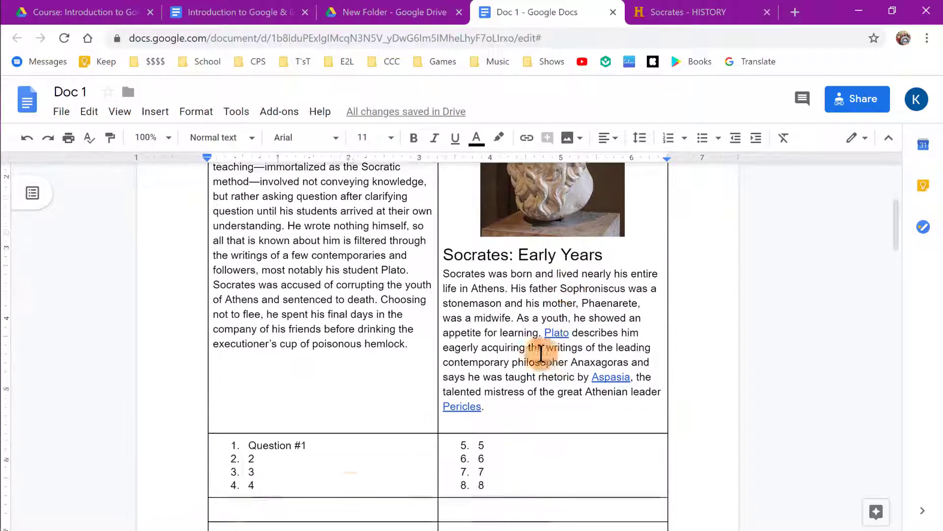
- Add three blank, unnumbered answer lines below Question #1 in the table
click(303, 457)
click(323, 445)
key(Return)
key(Return)
key(Return)
key(Return)
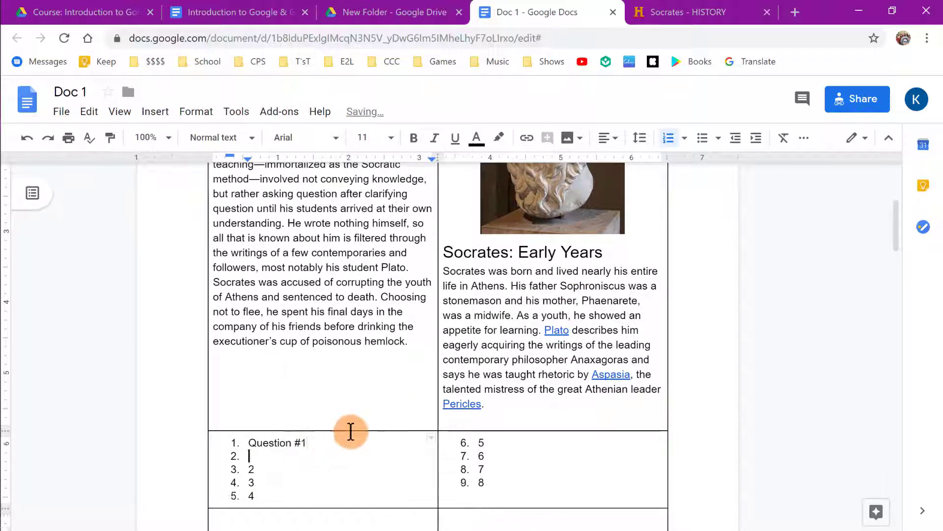
- Add five blank, unnumbered answer lines below question 2
scroll(314, 373, down, 3)
click(280, 352)
key(Return)
key(Return)
key(Return)
key(Return)
key(Return)
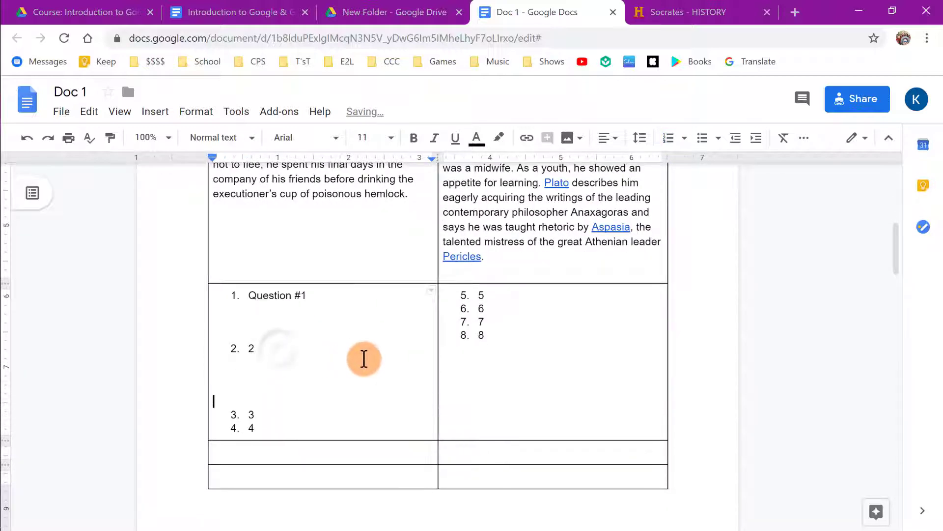
key(Return)
- Add five blank, unnumbered answer lines below question 5 in the second column
key(Return)
key(Return)
key(Return)
key(Return)
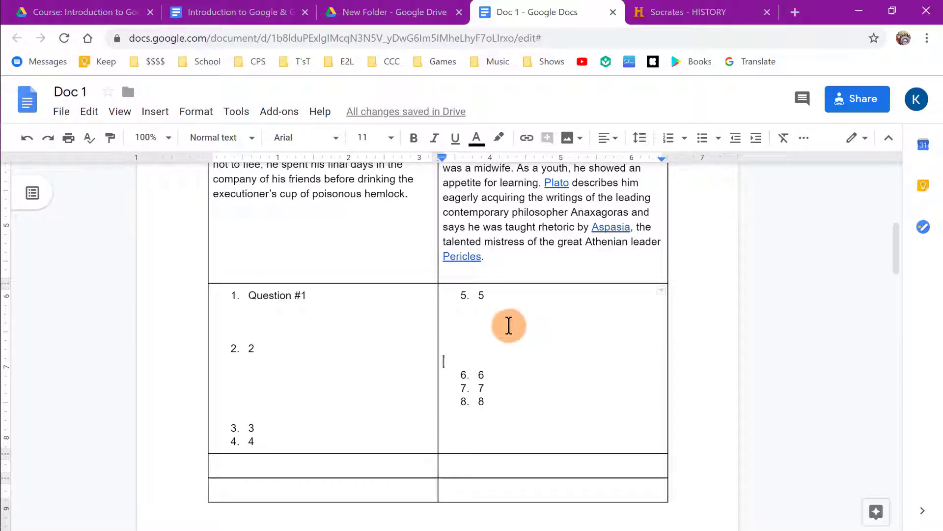
scroll(507, 327, up, 5)
scroll(422, 322, down, 3)
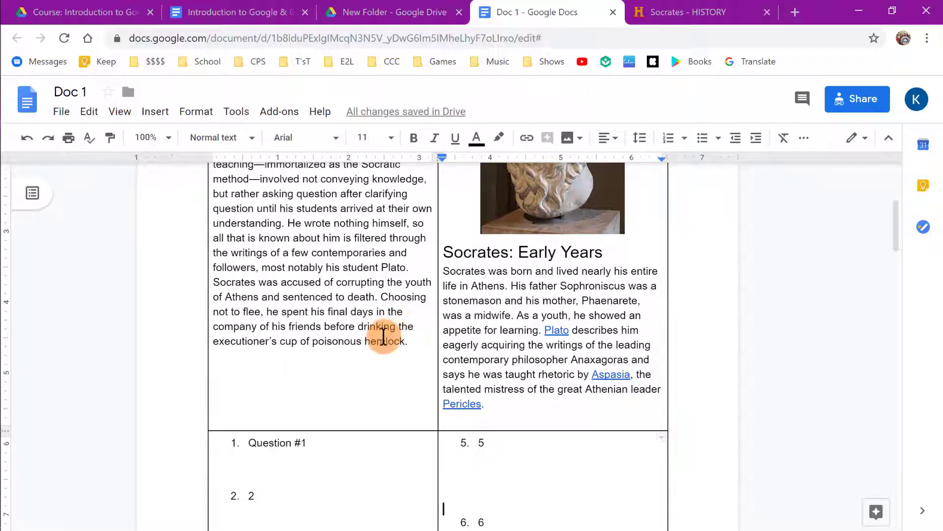
scroll(385, 334, up, 4)
scroll(383, 338, down, 1)
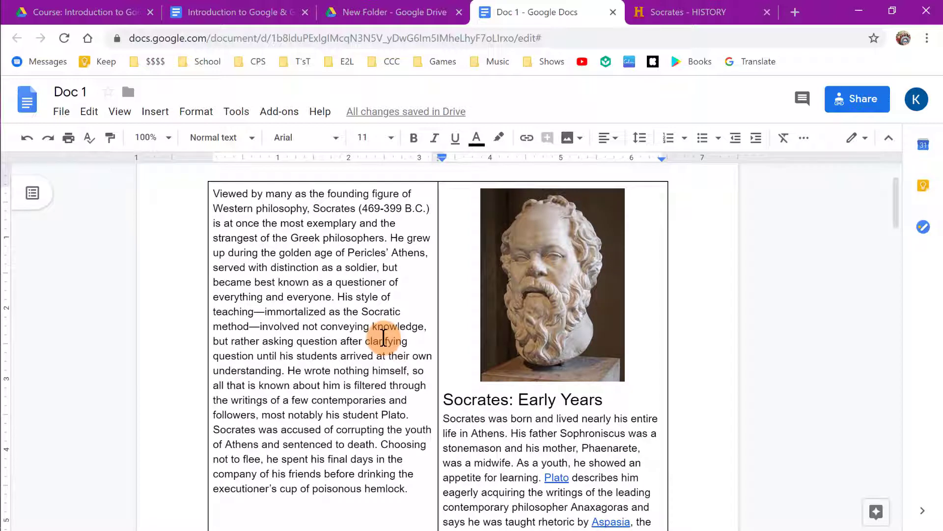
scroll(378, 338, down, 1)
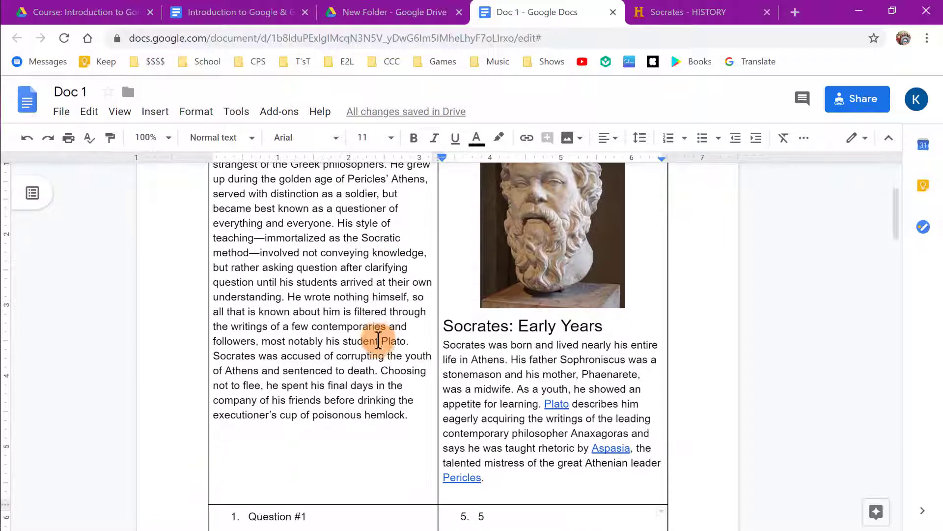
- Delete the introductory Socrates paragraph in the first column and the body paragraph below the "Socrates: Early Years" heading
drag(421, 413, 210, 270)
scroll(289, 307, up, 2)
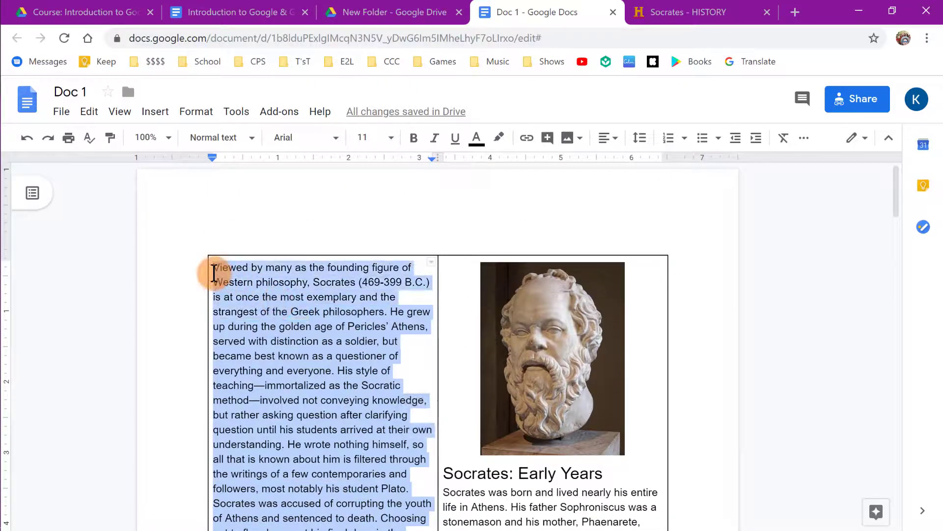
key(BackSpace)
scroll(541, 353, down, 3)
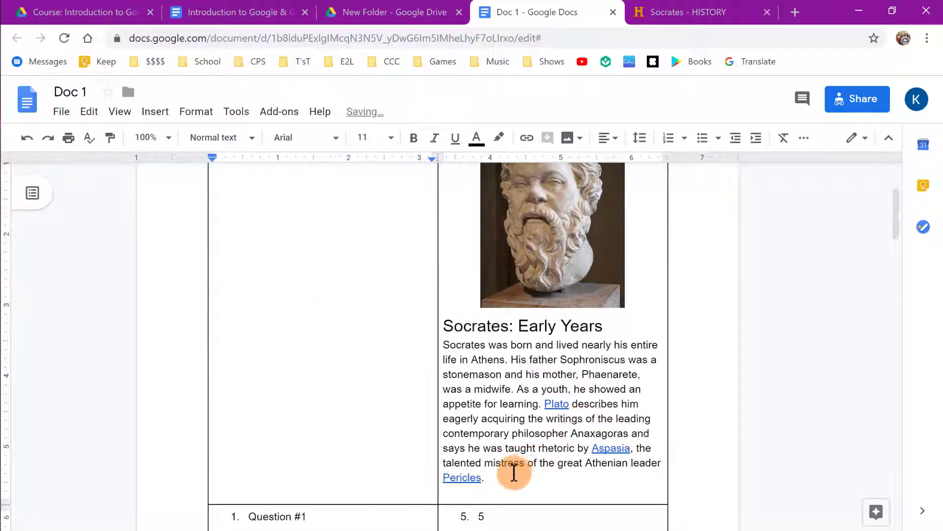
drag(512, 476, 443, 346)
key(BackSpace)
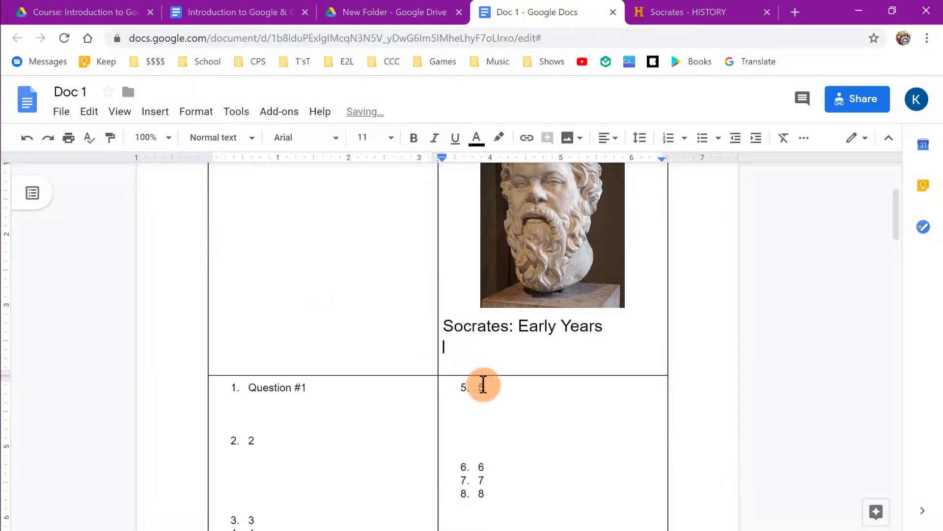
scroll(444, 320, up, 3)
scroll(370, 335, down, 4)
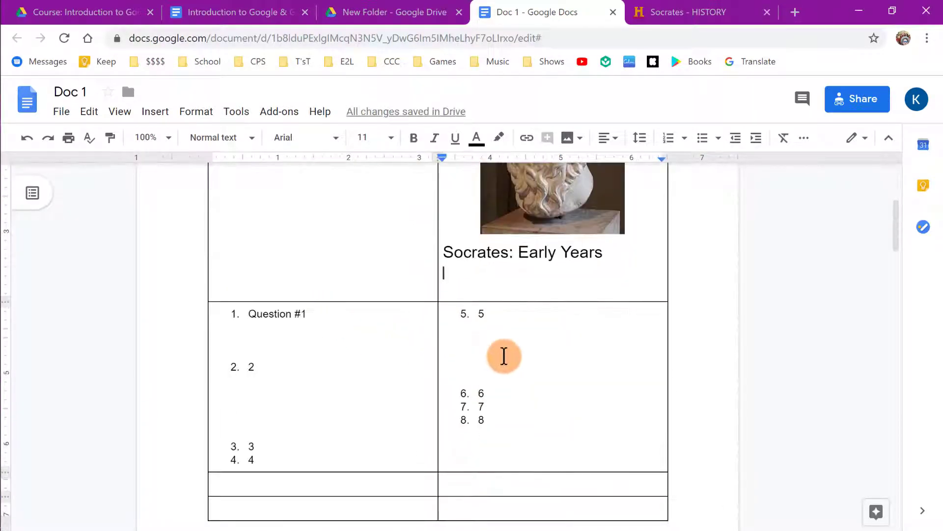
scroll(497, 360, up, 4)
scroll(384, 346, down, 1)
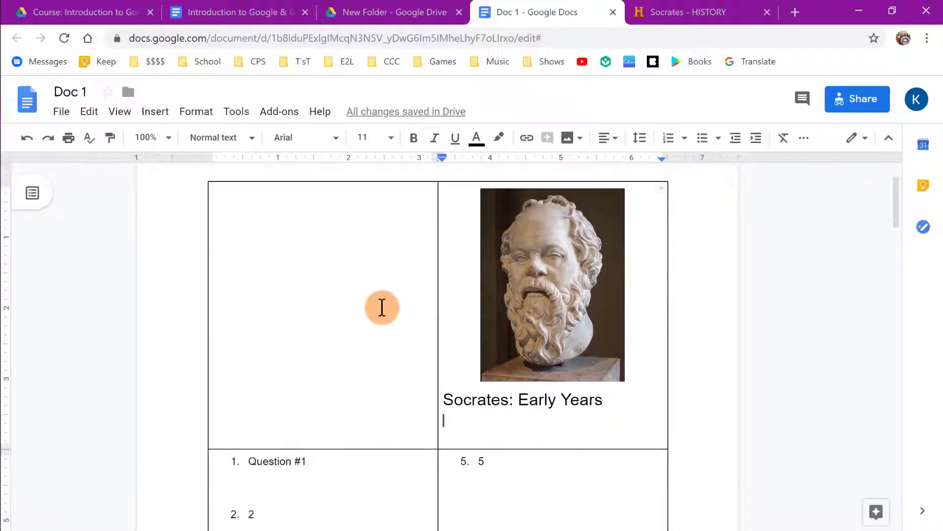
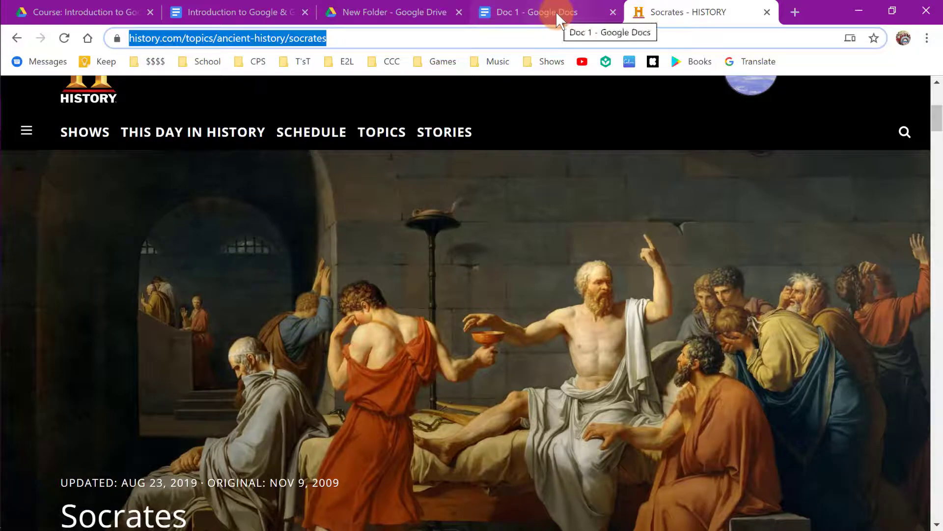
click(556, 11)
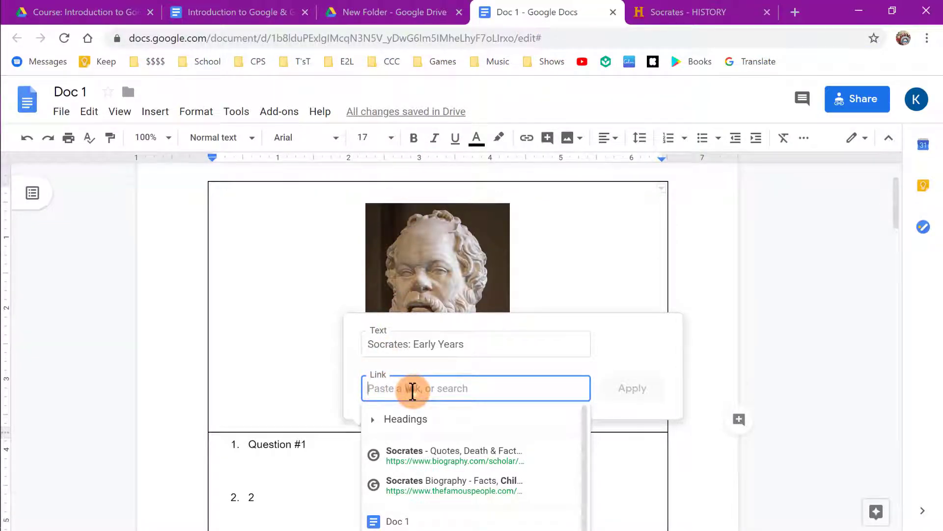
text(https://www.history.com/topics/ancient-history/socrates)
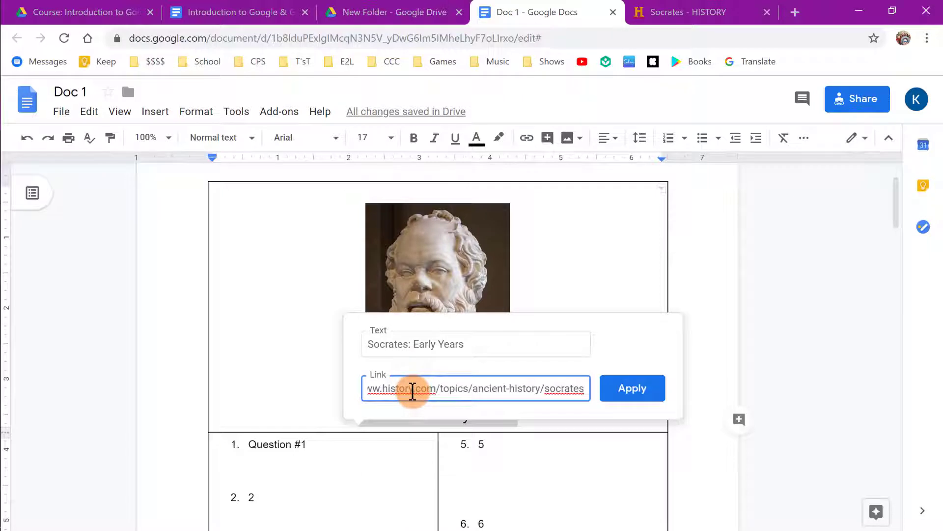
click(623, 393)
scroll(608, 372, down, 3)
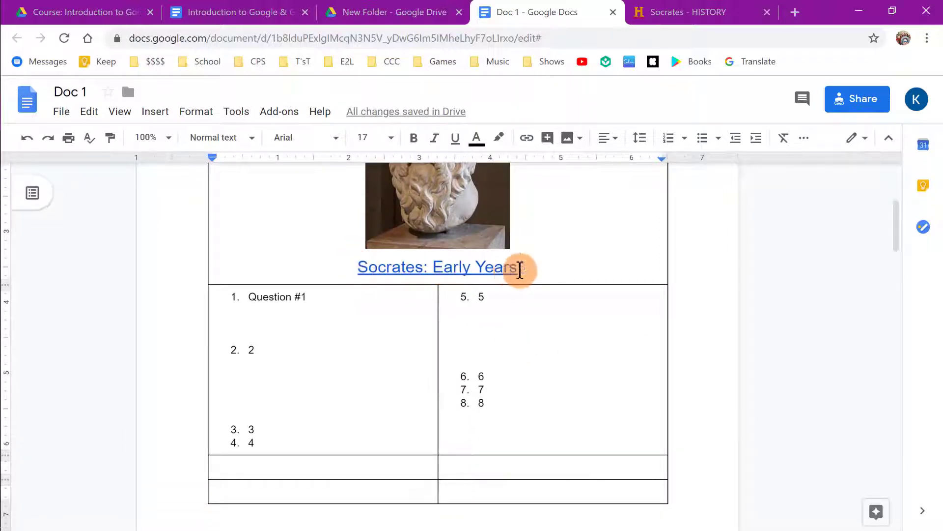
- Test the "Socrates: Early Years" link by opening its web page, look through the article and close the page
click(449, 265)
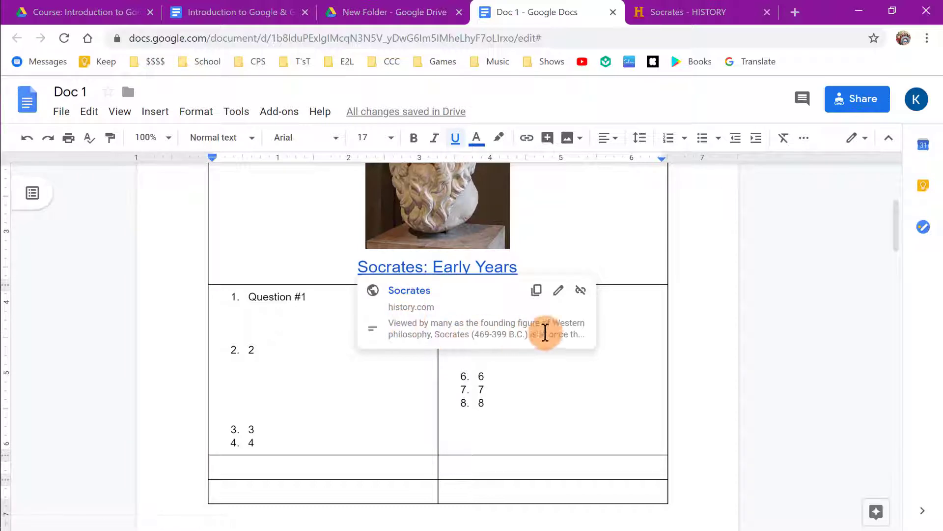
click(412, 290)
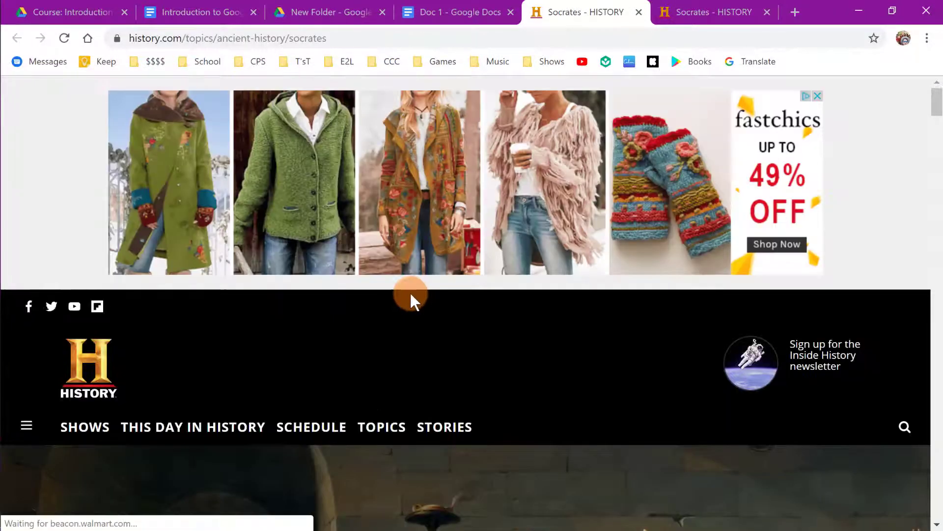
scroll(442, 325, down, 10)
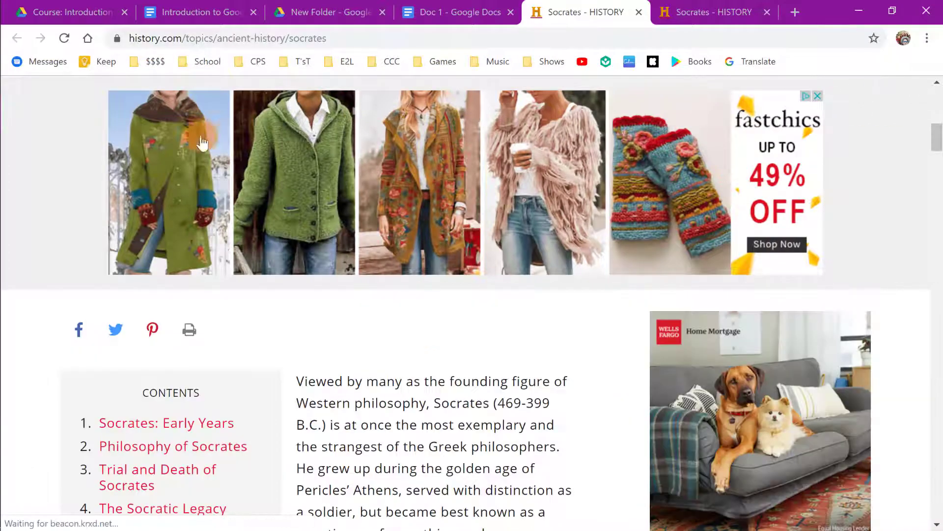
scroll(456, 339, up, 5)
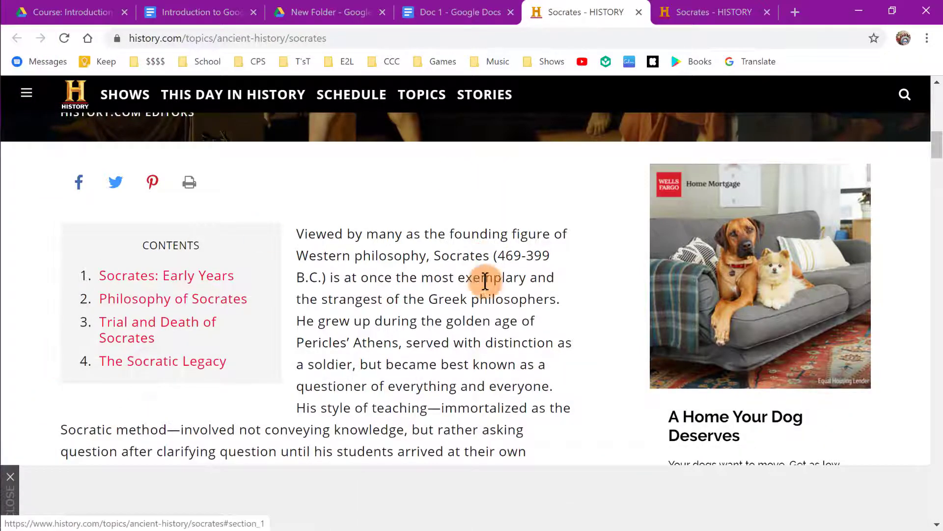
scroll(486, 281, up, 4)
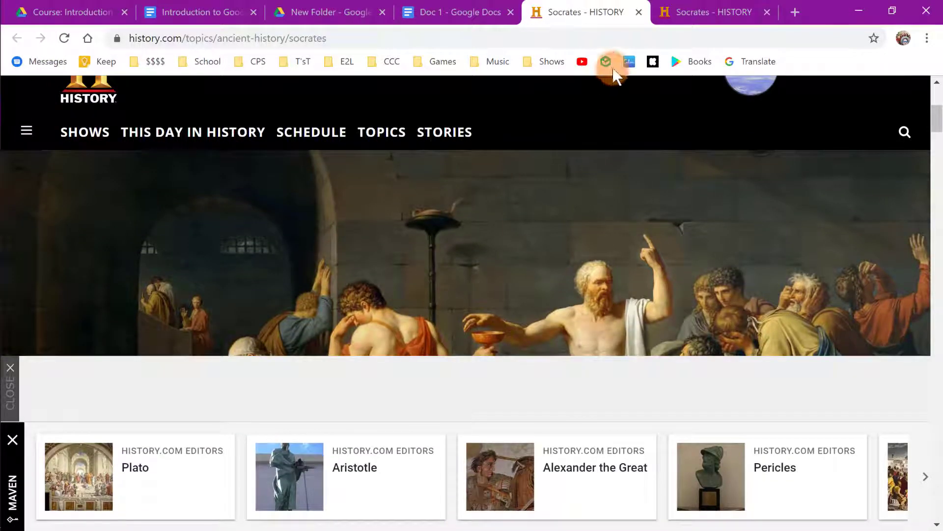
click(638, 12)
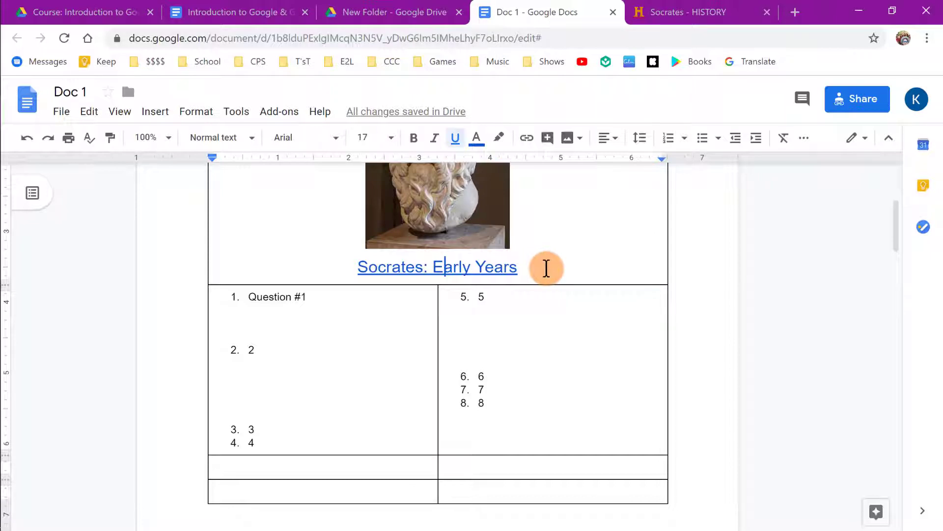
scroll(547, 268, up, 3)
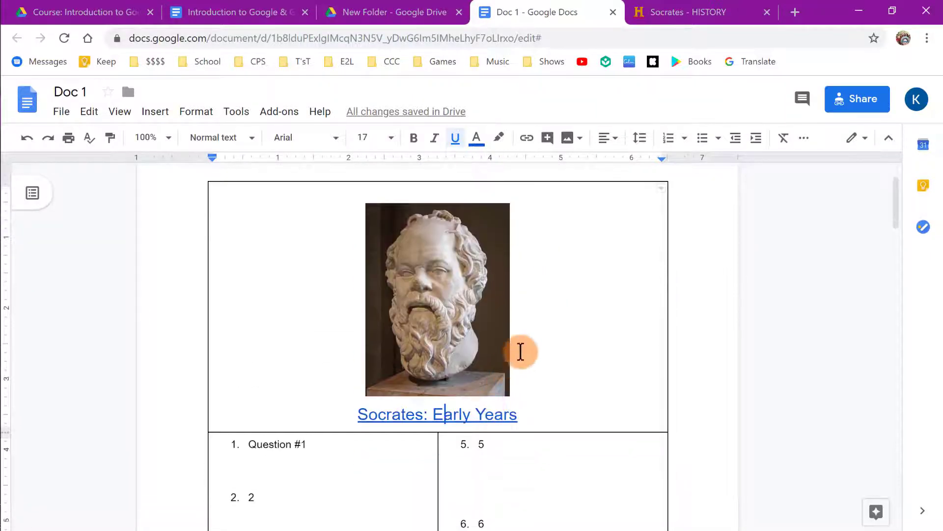
scroll(541, 335, down, 2)
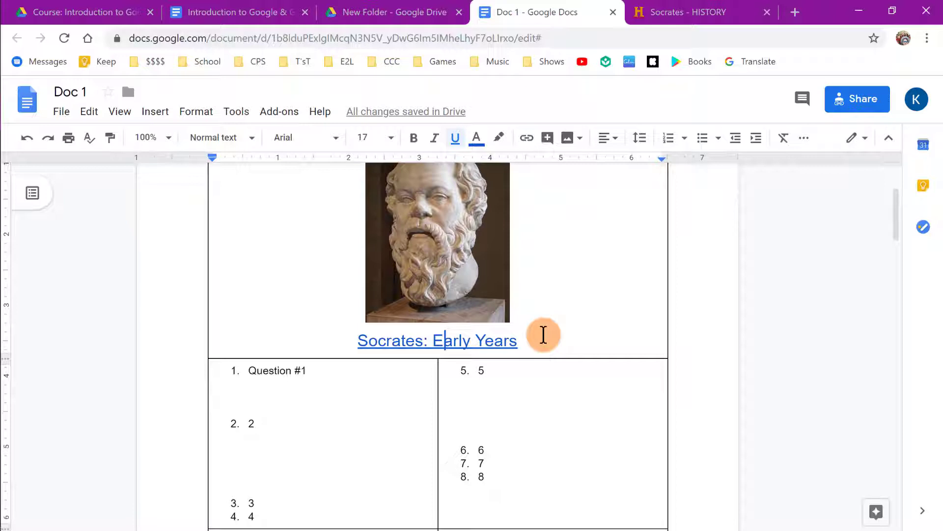
click(543, 335)
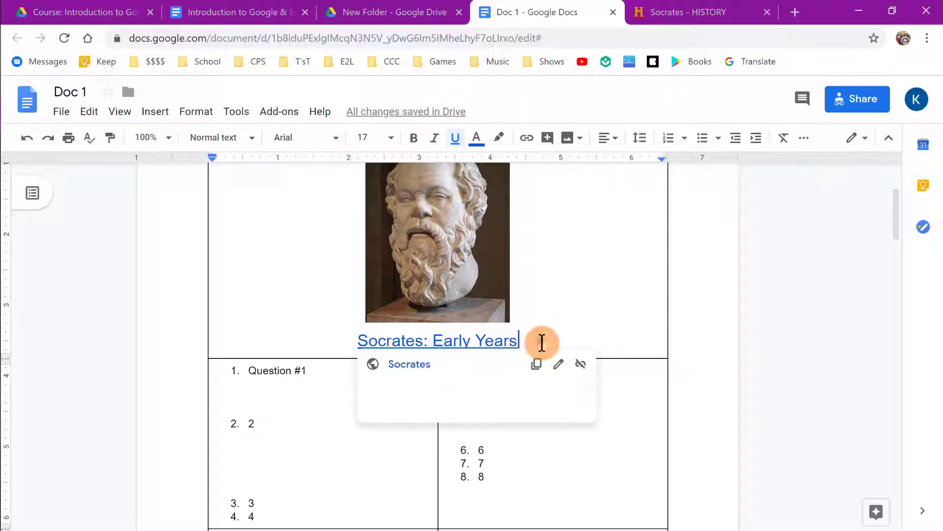
click(297, 419)
click(325, 374)
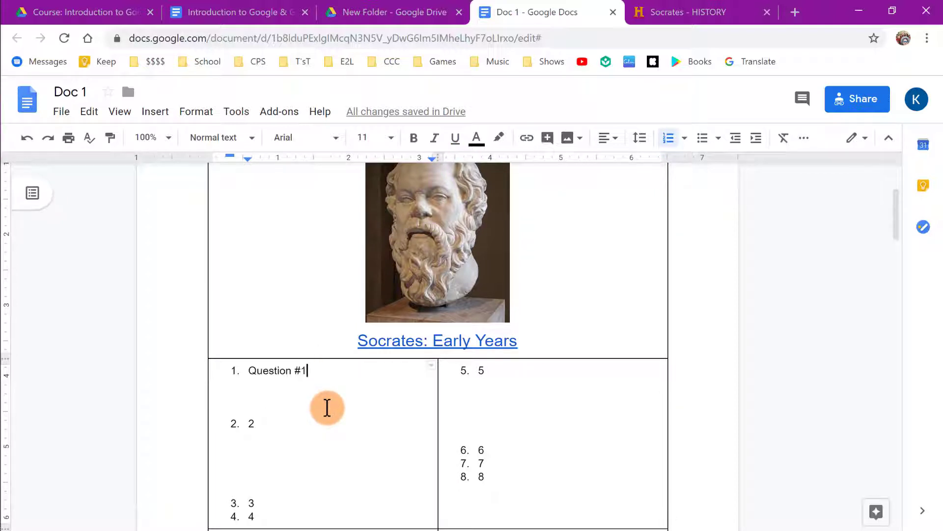
- Rename the document as "Socrates Reading & Questions"
scroll(576, 362, up, 3)
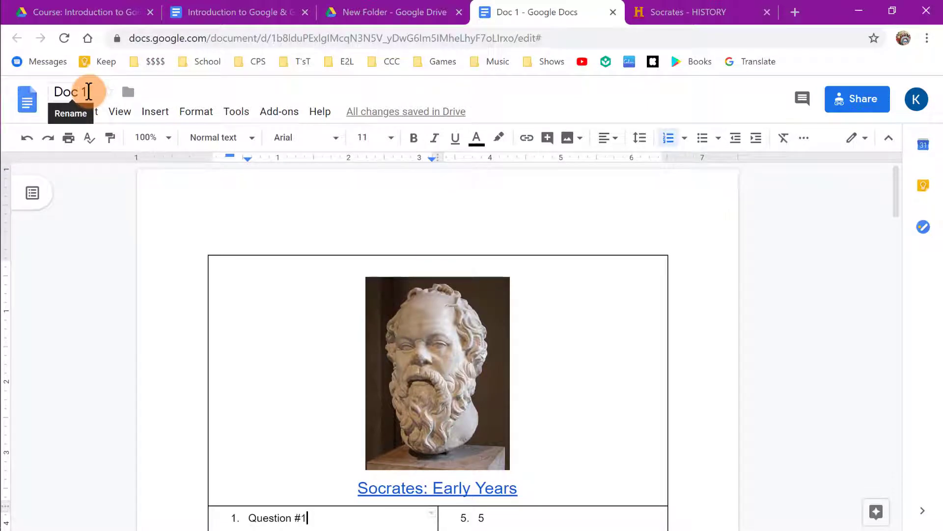
click(62, 92)
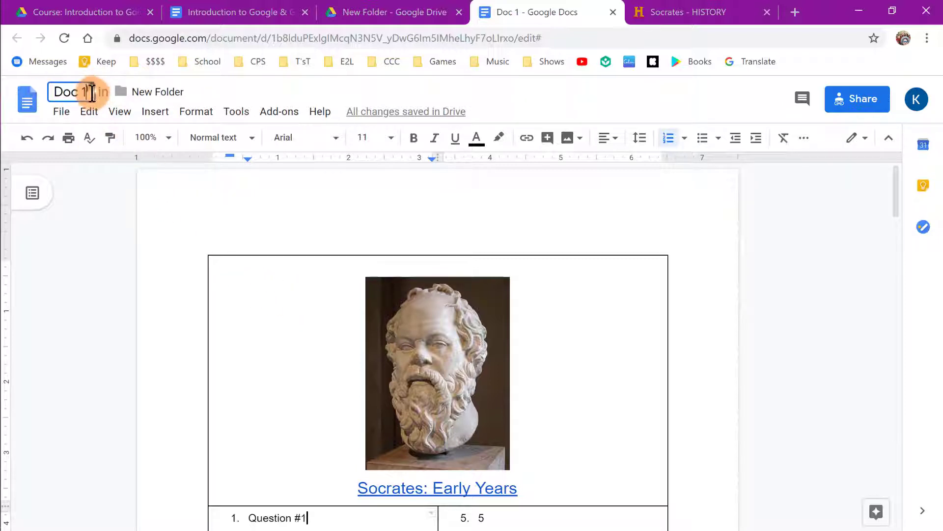
text(S)
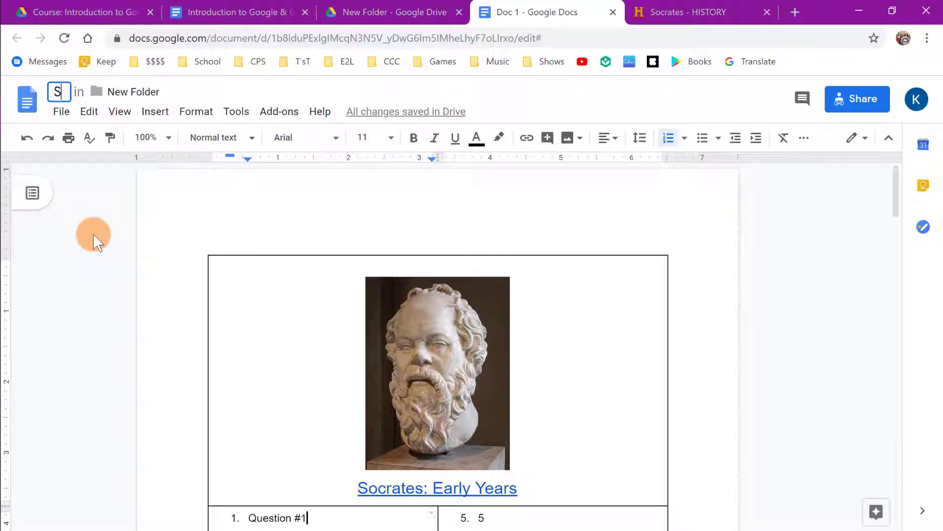
text(ocrates Readin)
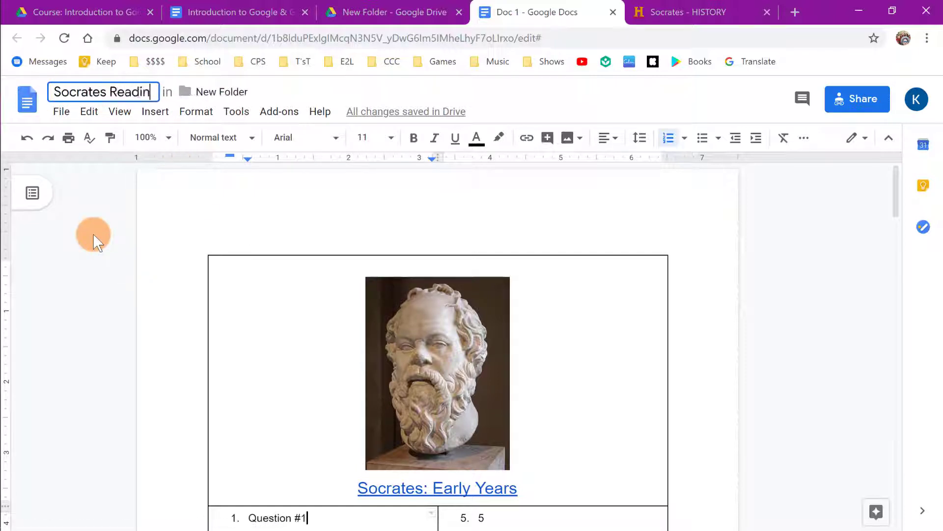
text(g & Questions)
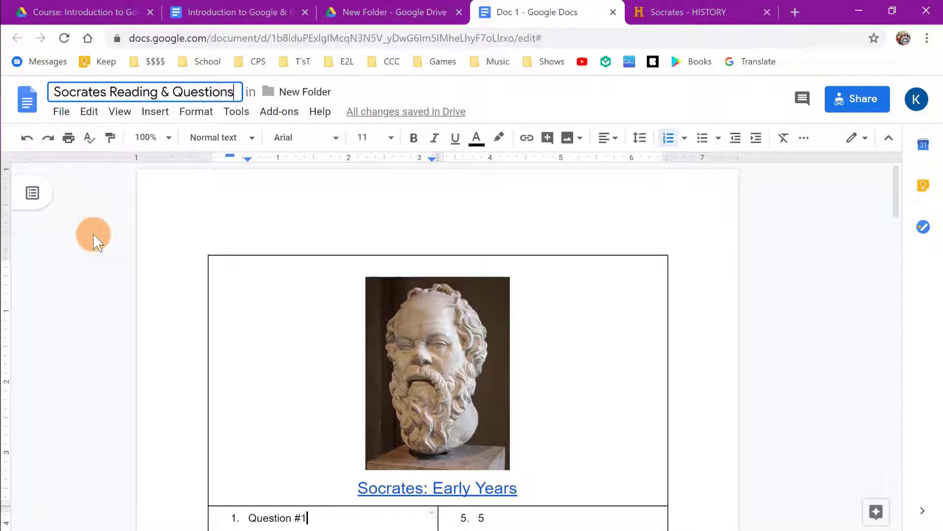
click(270, 280)
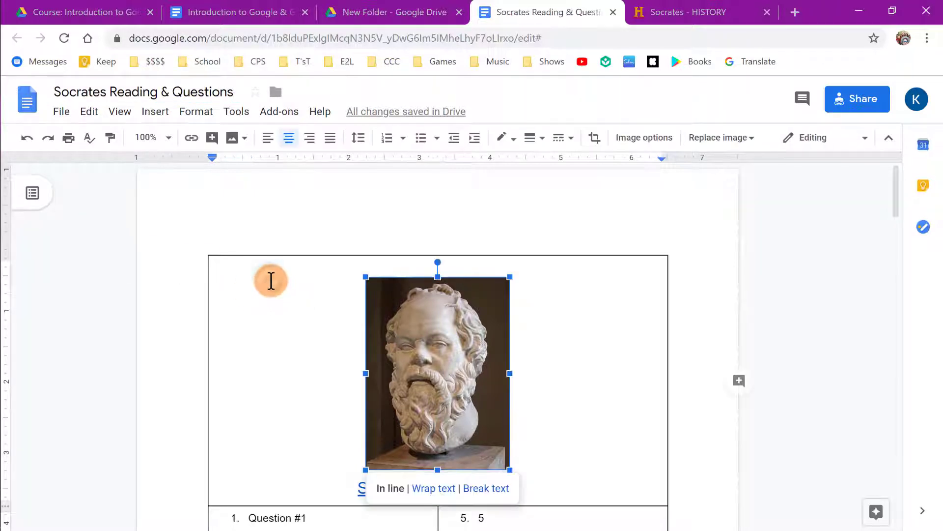
click(559, 303)
scroll(565, 314, down, 2)
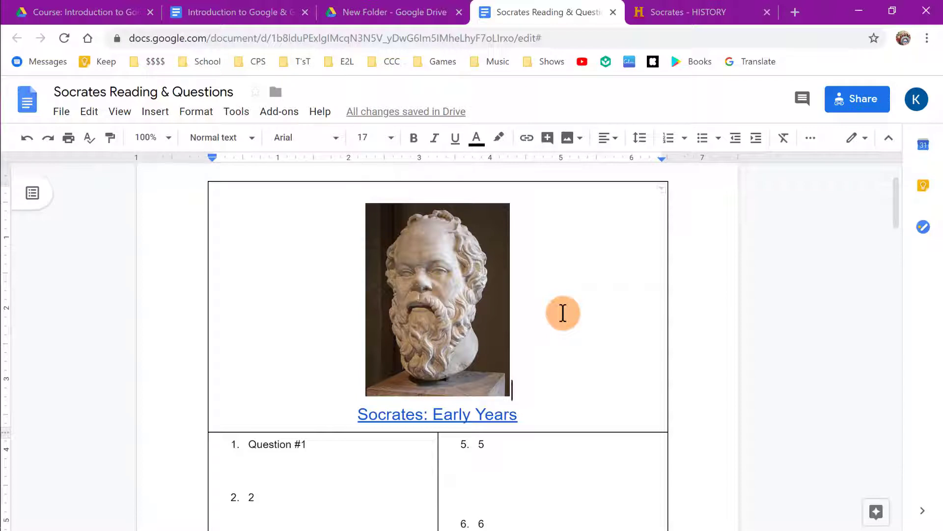
- Close the worksheet document, switch to New Folder in Google Drive and clear the file selection
click(612, 13)
click(418, 9)
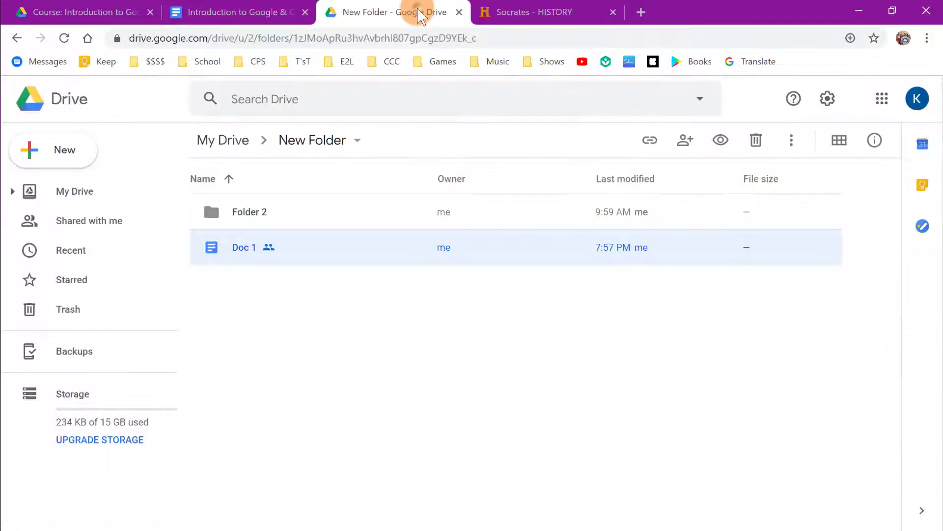
click(356, 316)
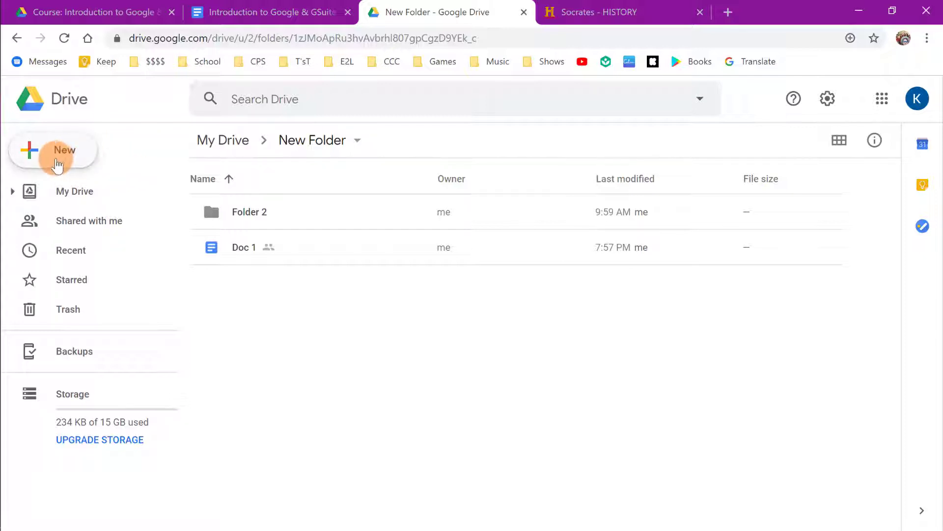
- Upload the Word file "5.1 The Peppered Moth Case Study" from the computer to New Folder and dismiss the upload notice
click(58, 165)
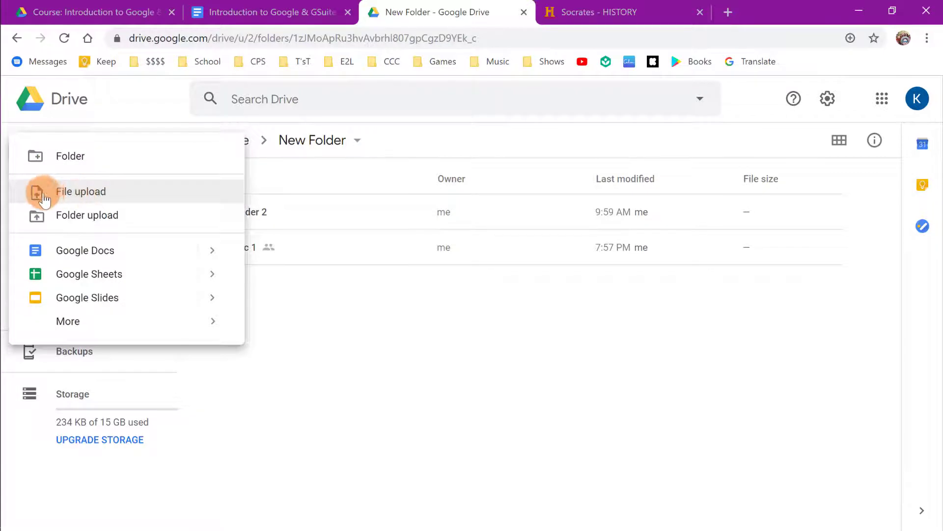
click(115, 194)
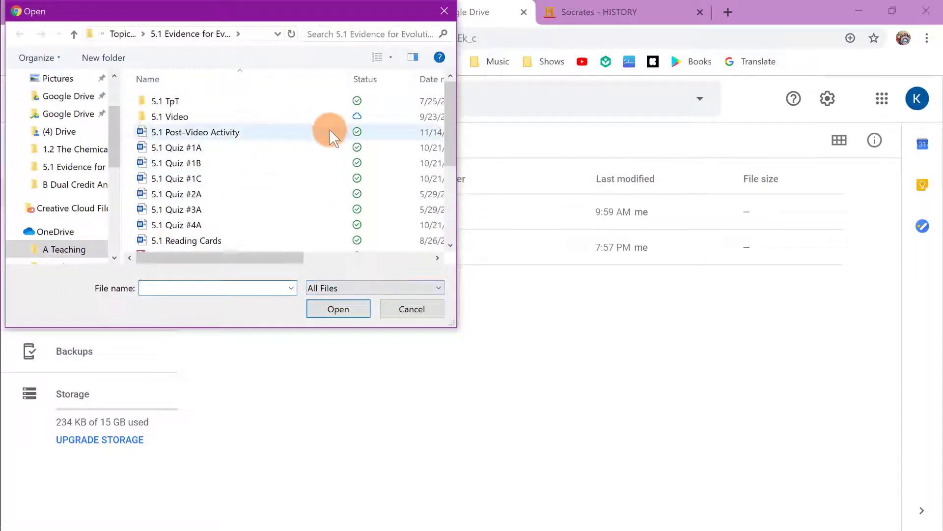
drag(449, 103, 433, 191)
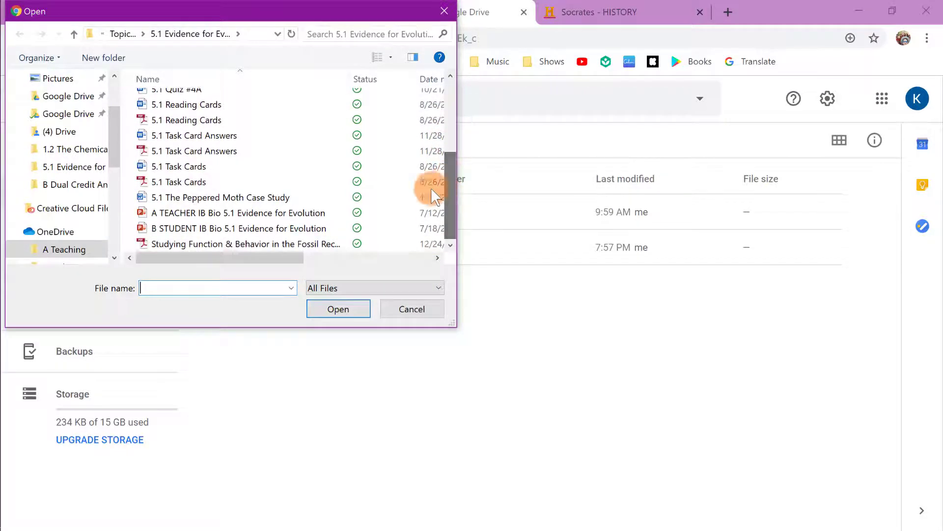
click(204, 196)
click(337, 309)
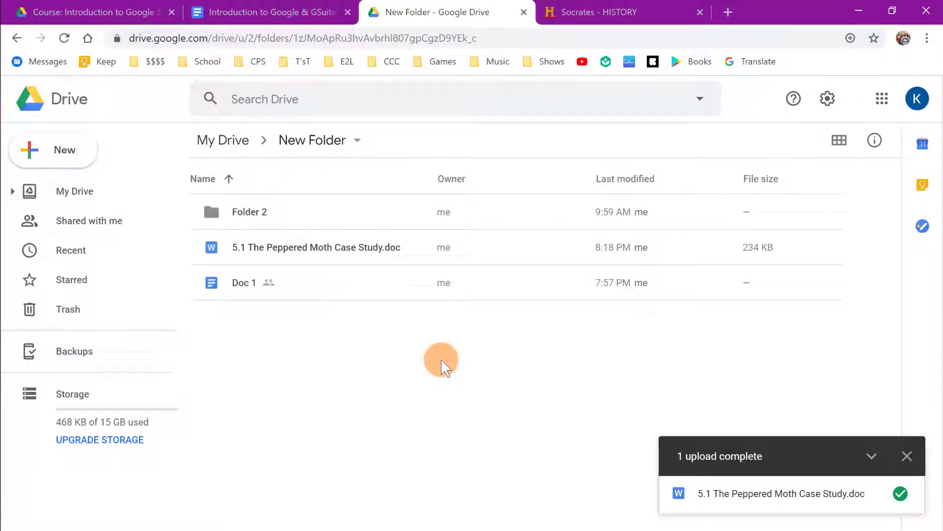
click(907, 457)
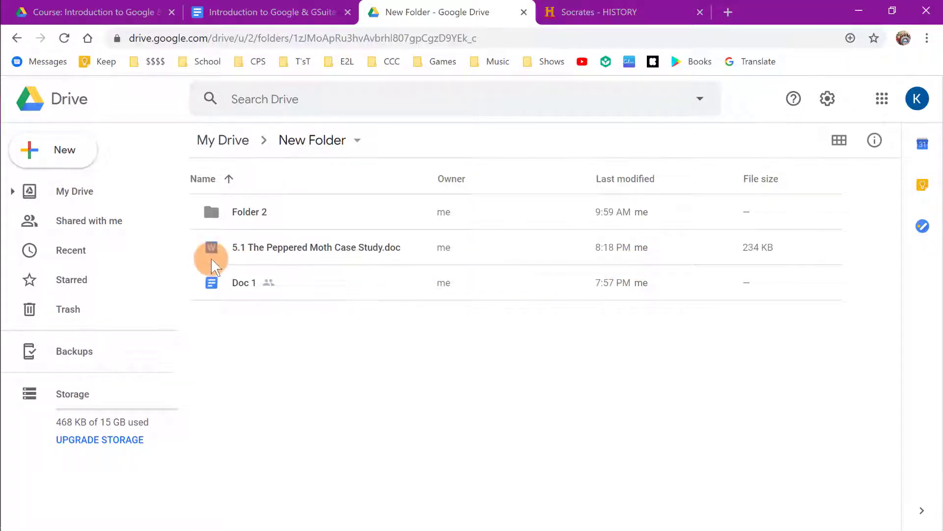
- Open the preview of the uploaded file "5.1 The Peppered Moth Case Study.doc"
mouse_move(762, 265)
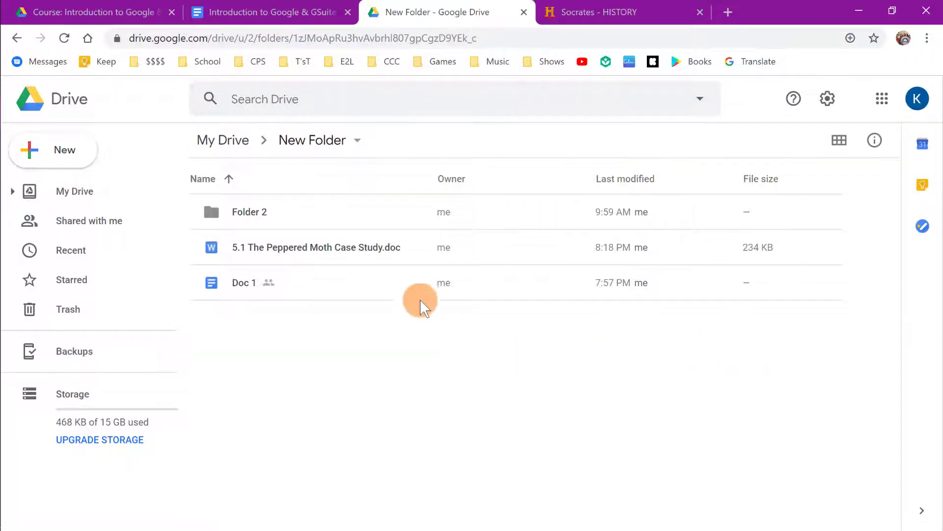
double_click(415, 253)
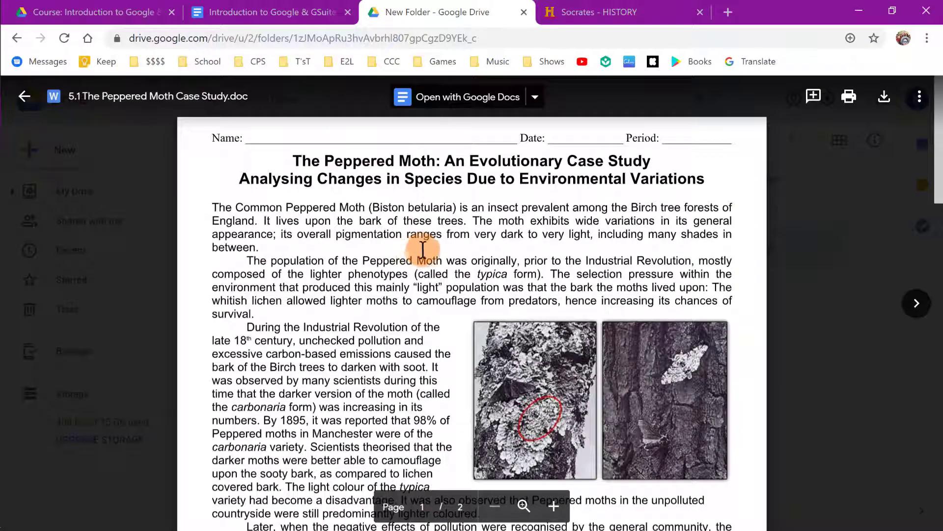
- Look through both pages of the previewed Peppered Moth worksheet and open it with Google Docs
scroll(421, 253, down, 15)
scroll(435, 259, down, 5)
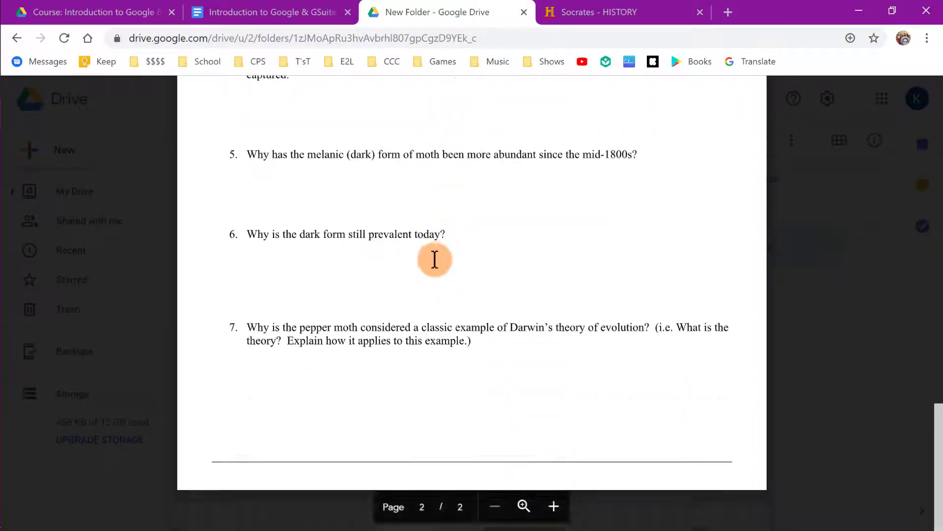
scroll(435, 259, up, 20)
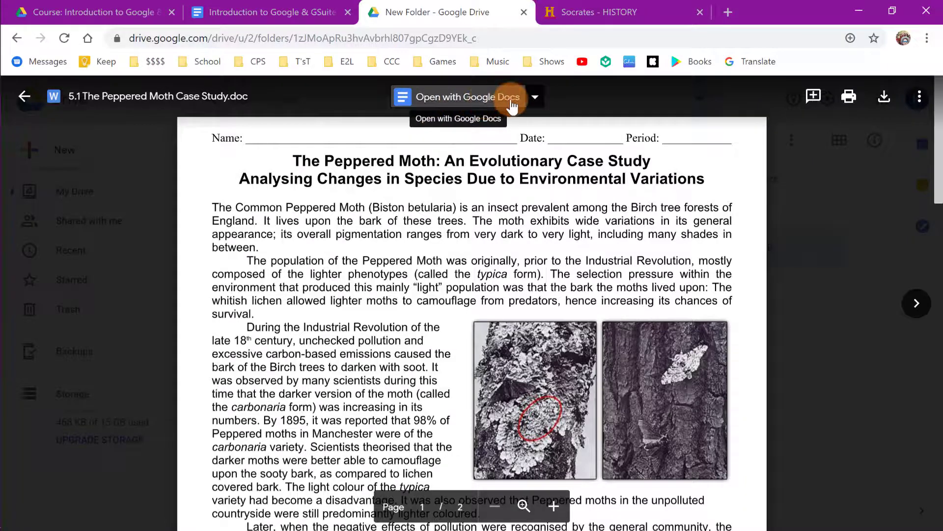
click(482, 104)
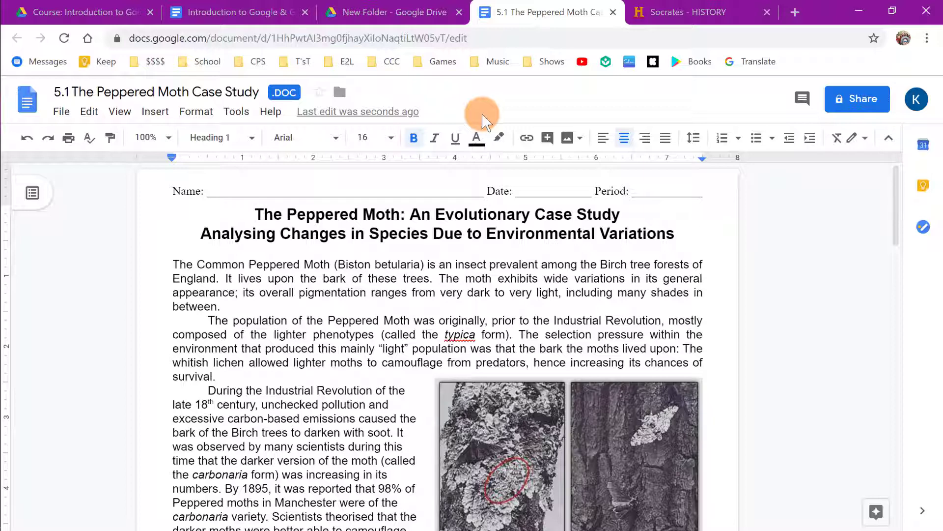
- Check the opened worksheet's reading and questions, and return to New Folder in Google Drive, closing the file preview
click(685, 235)
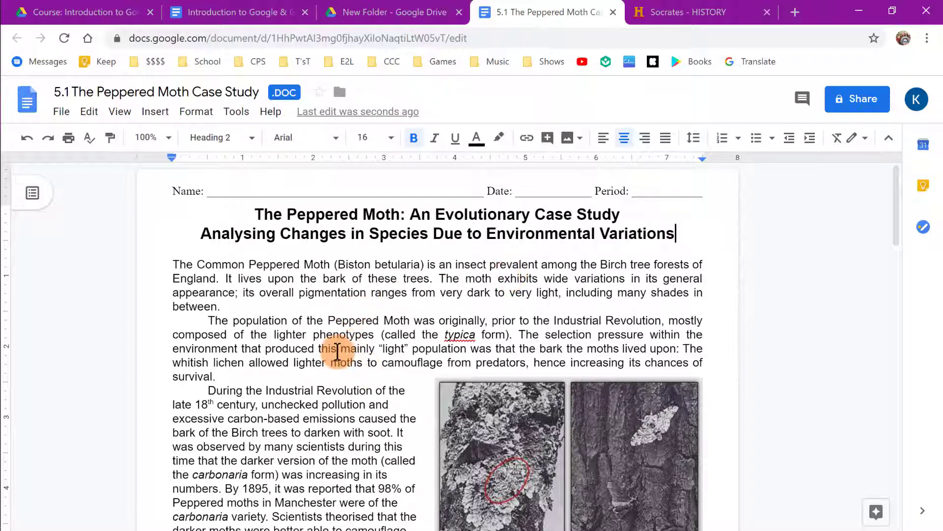
scroll(338, 352, down, 12)
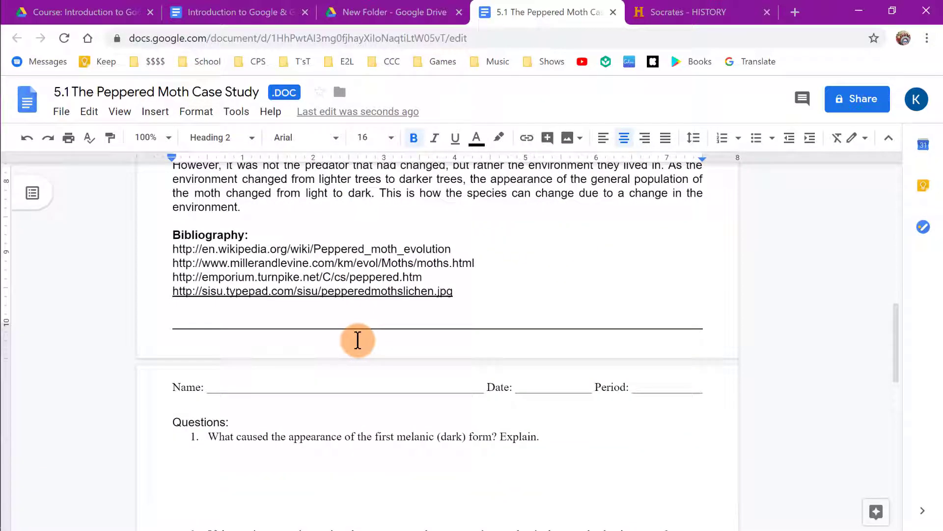
scroll(361, 342, down, 10)
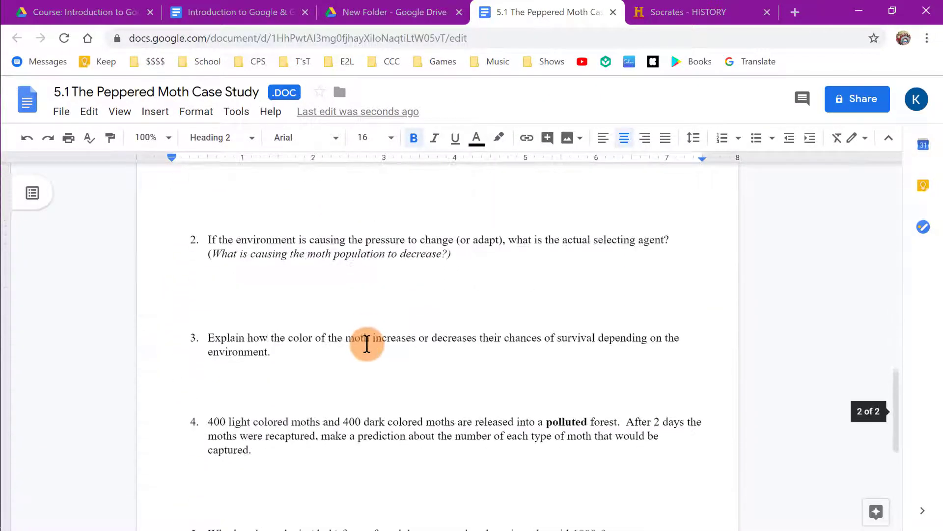
scroll(368, 342, up, 20)
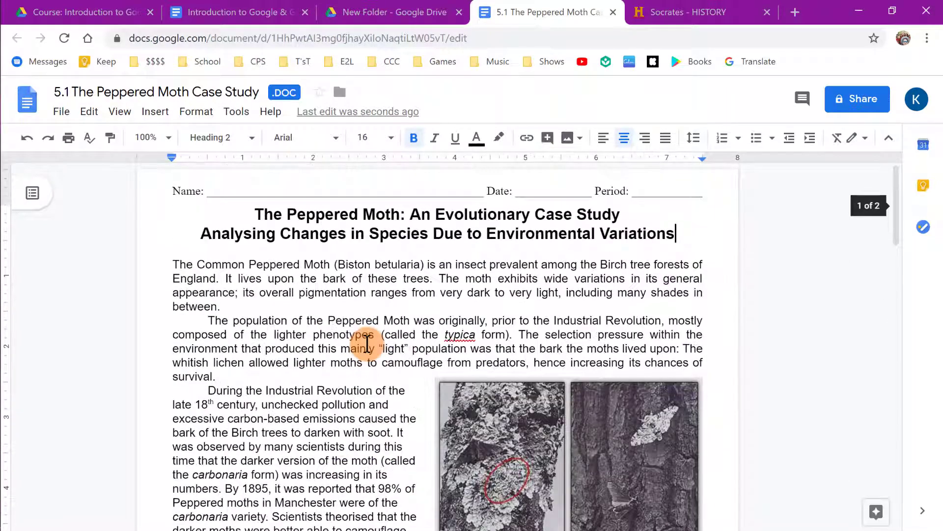
click(391, 11)
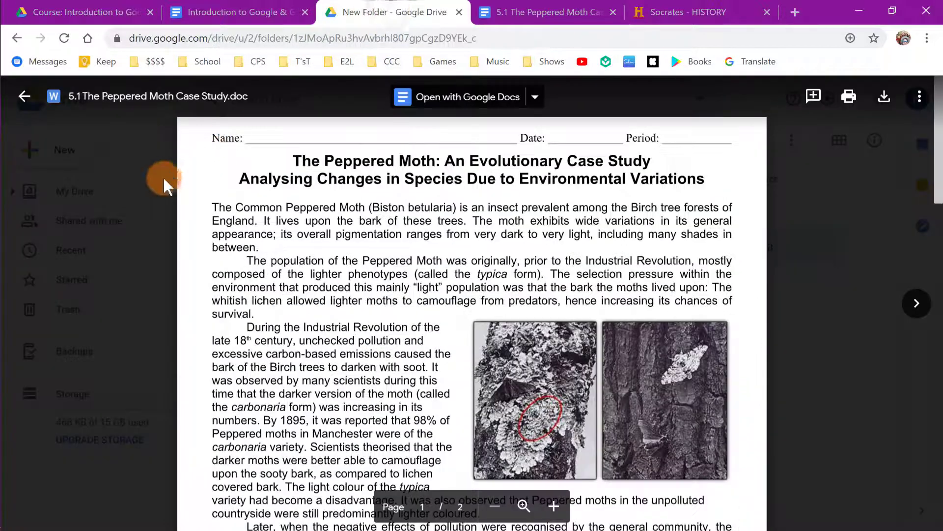
click(24, 96)
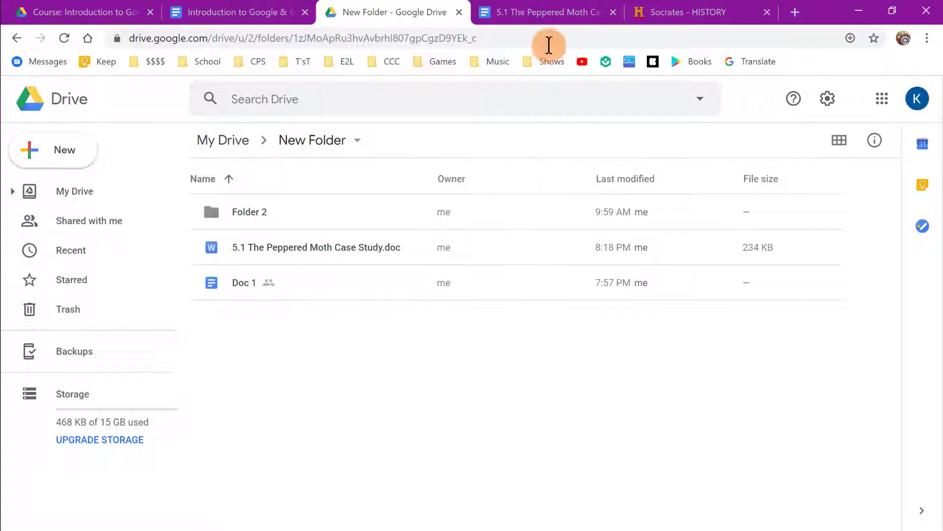
- Switch back to the opened Word worksheet "5.1 The Peppered Moth Case Study" and save it as a Google Docs document
click(552, 15)
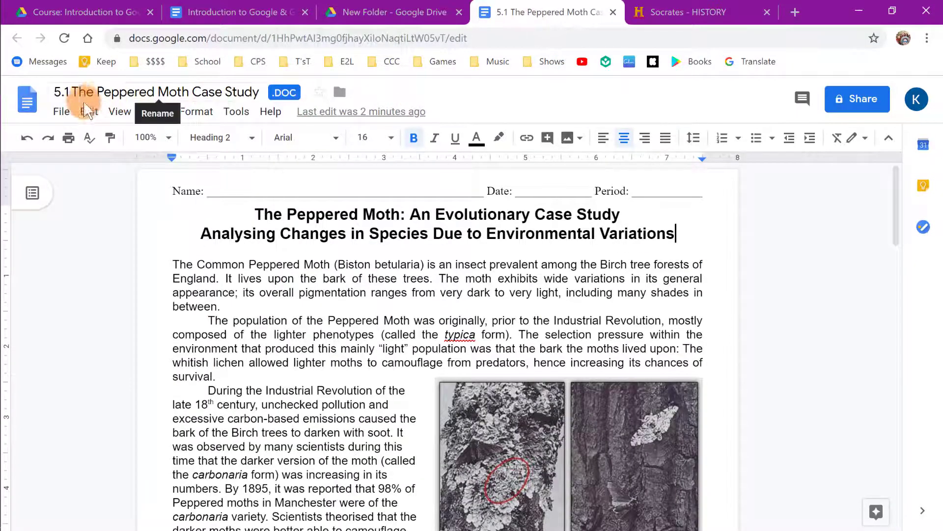
click(58, 112)
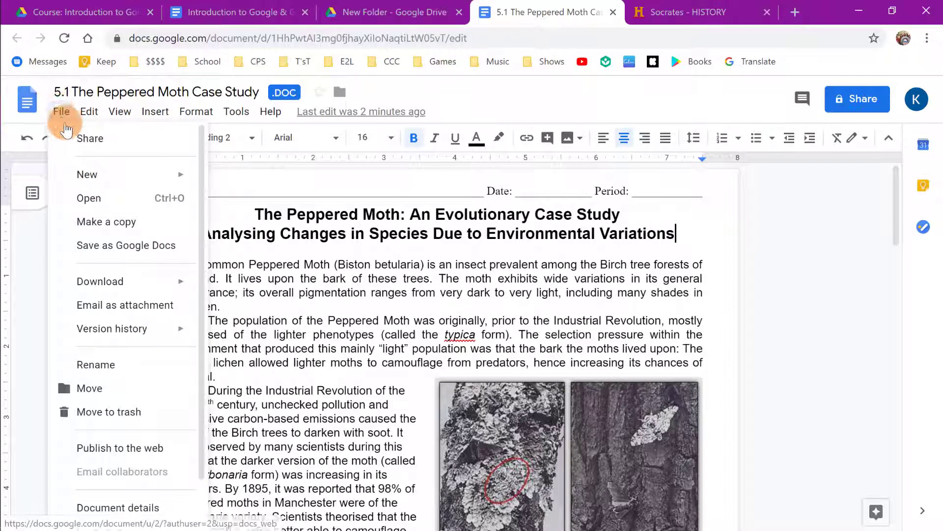
click(177, 248)
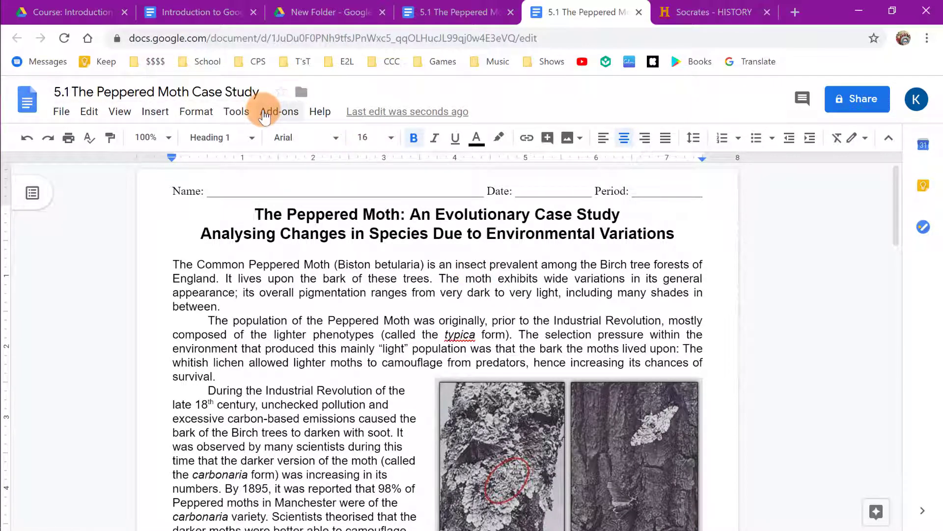
click(455, 272)
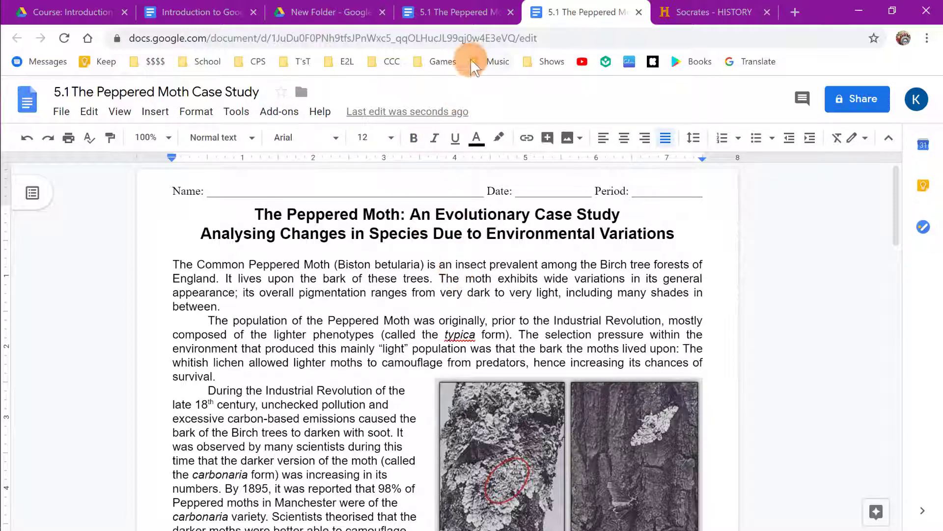
- Return to New Folder in Google Drive, refresh its file list and close both open Peppered Moth documents
click(319, 11)
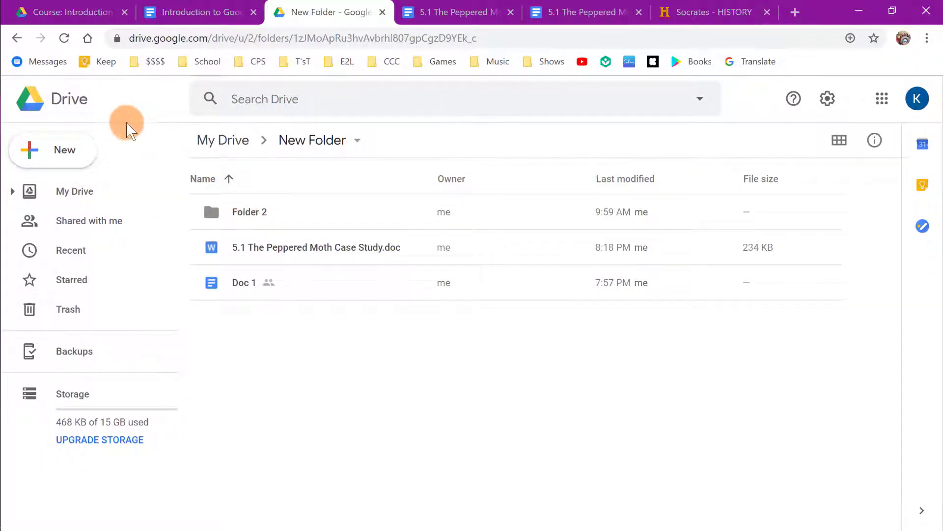
click(64, 38)
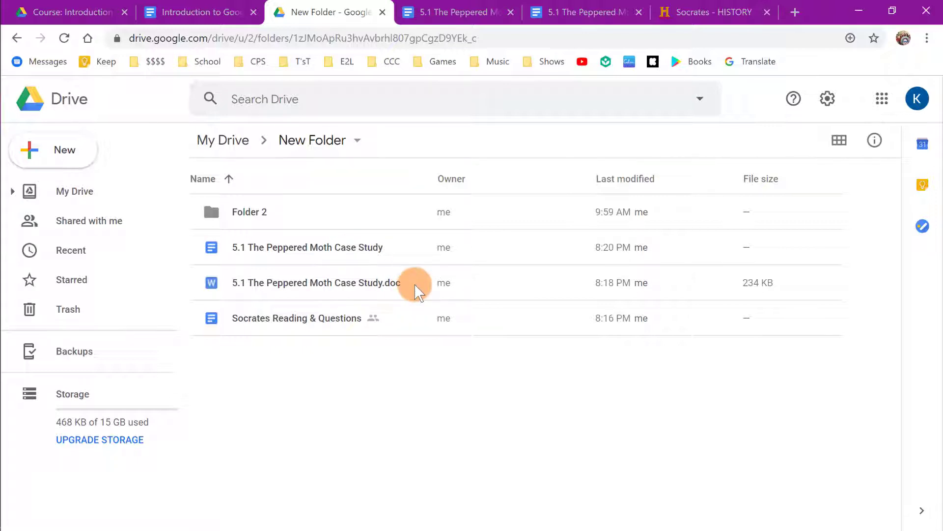
click(511, 10)
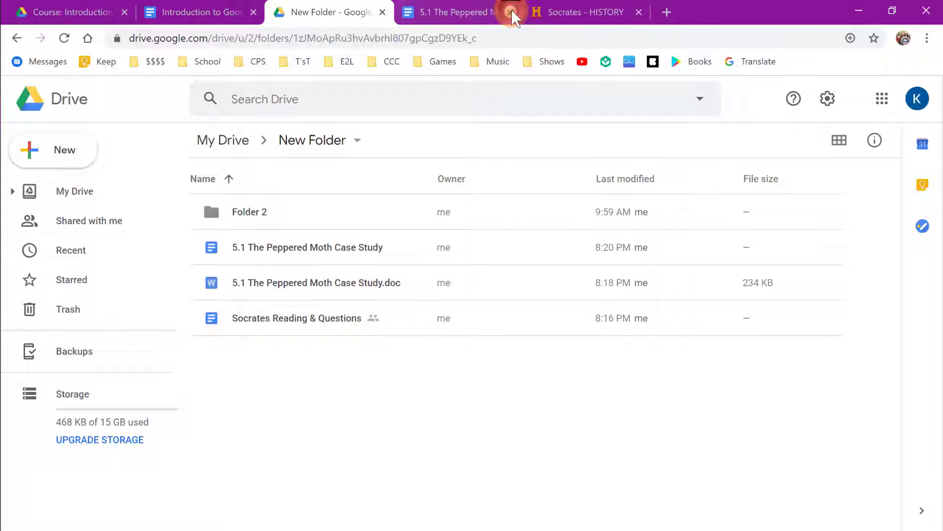
click(511, 10)
- Remove the original Word file "5.1 The Peppered Moth Case Study.doc" from New Folder
click(408, 281)
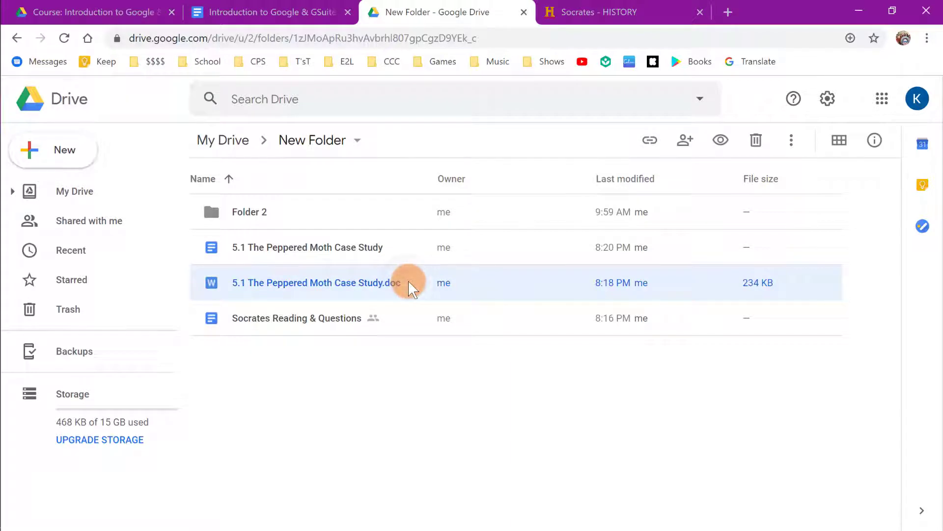
right_click(411, 281)
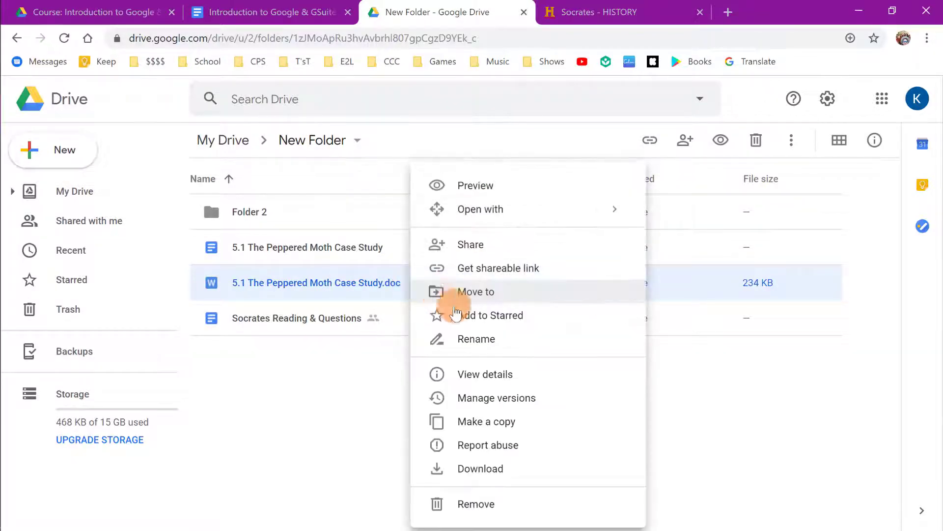
click(480, 503)
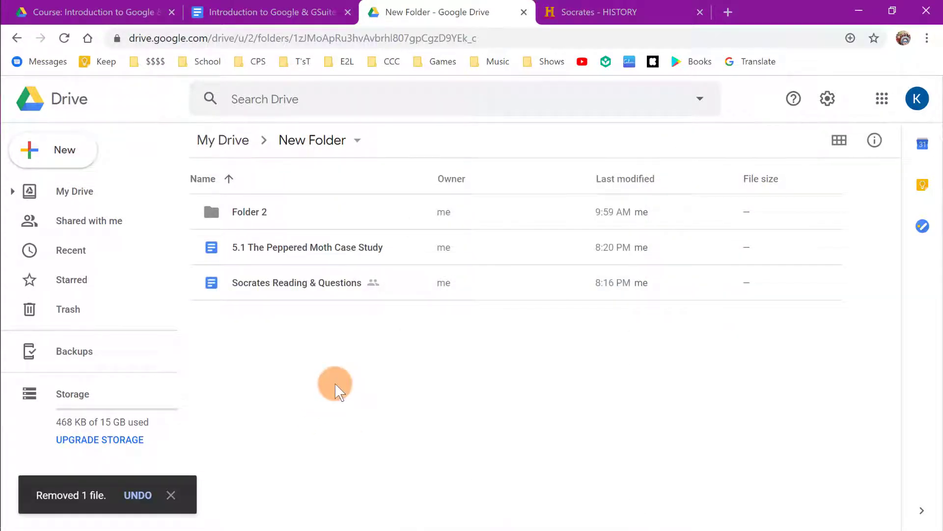